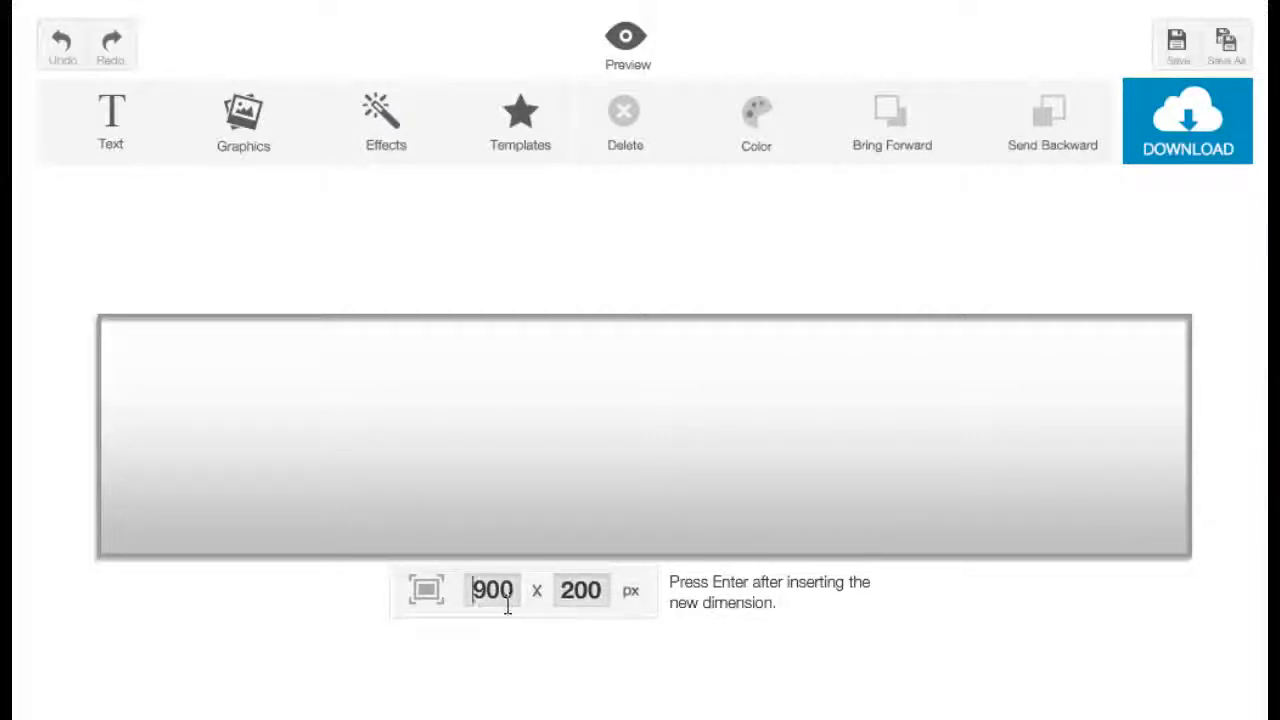
- Set the banner dimensions to 800 x 150 px
click(508, 603)
double_click(501, 591)
text(800)
drag(561, 590, 605, 590)
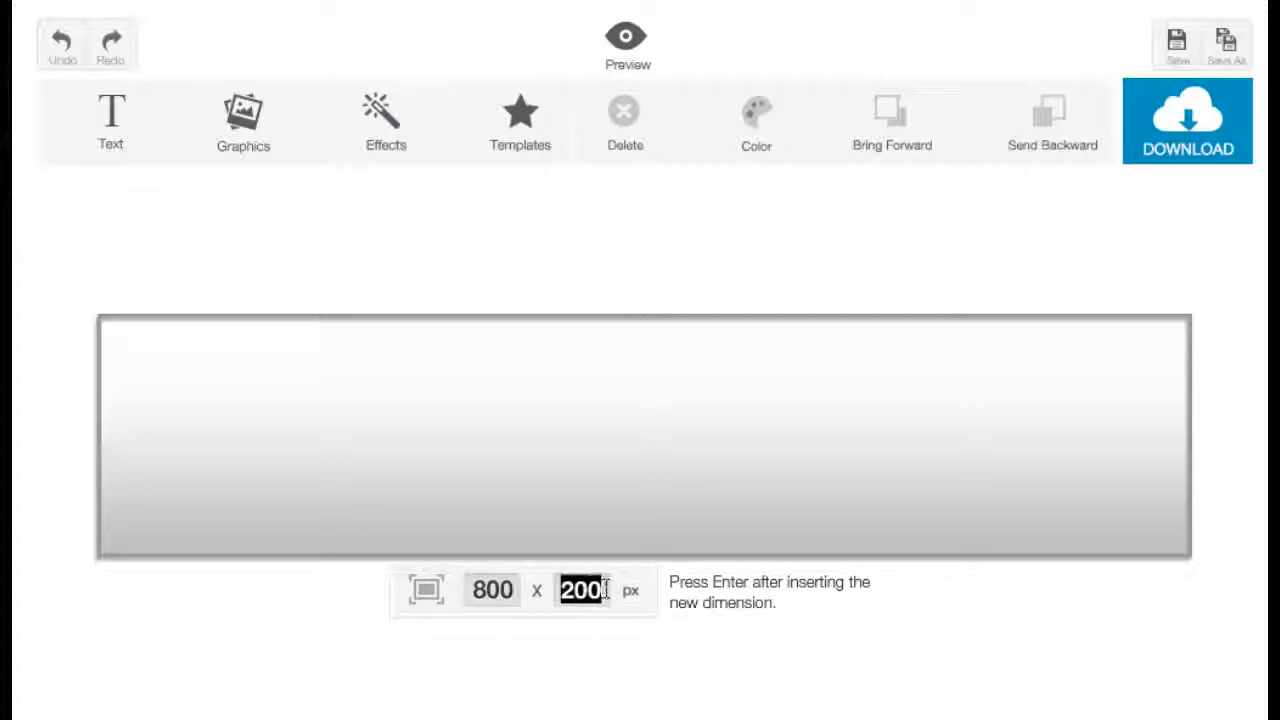
text(150)
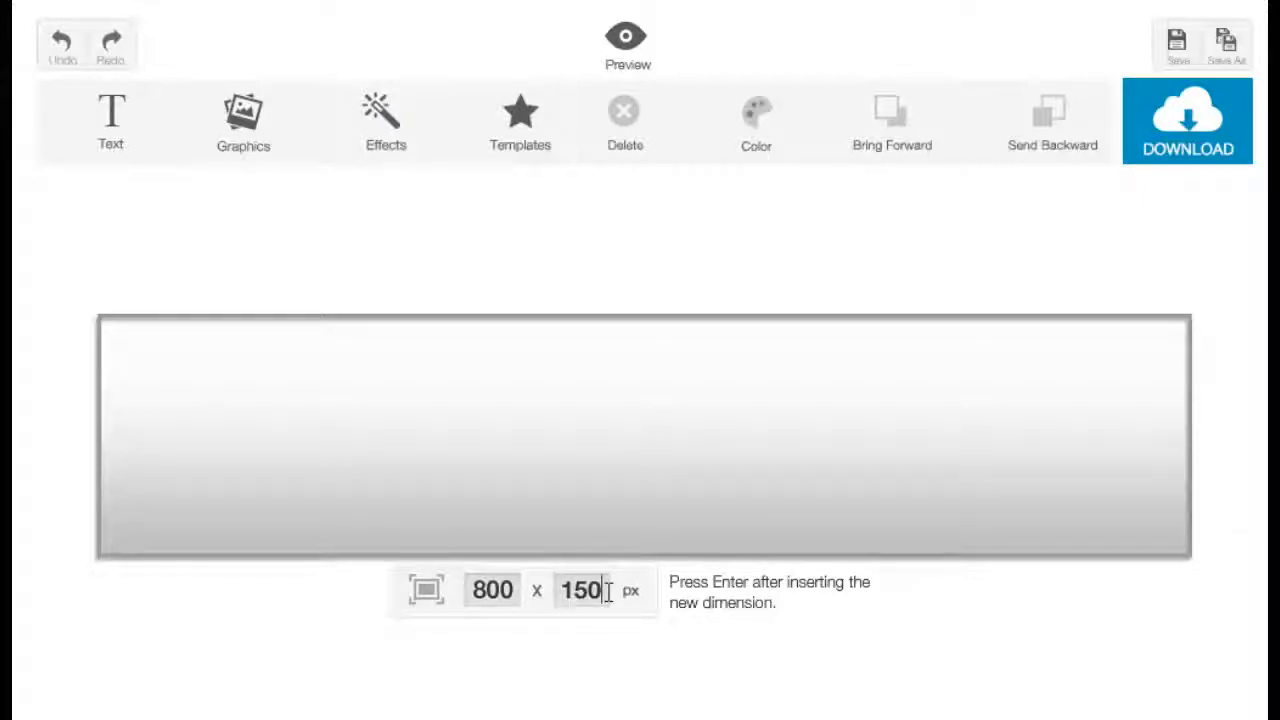
key(Return)
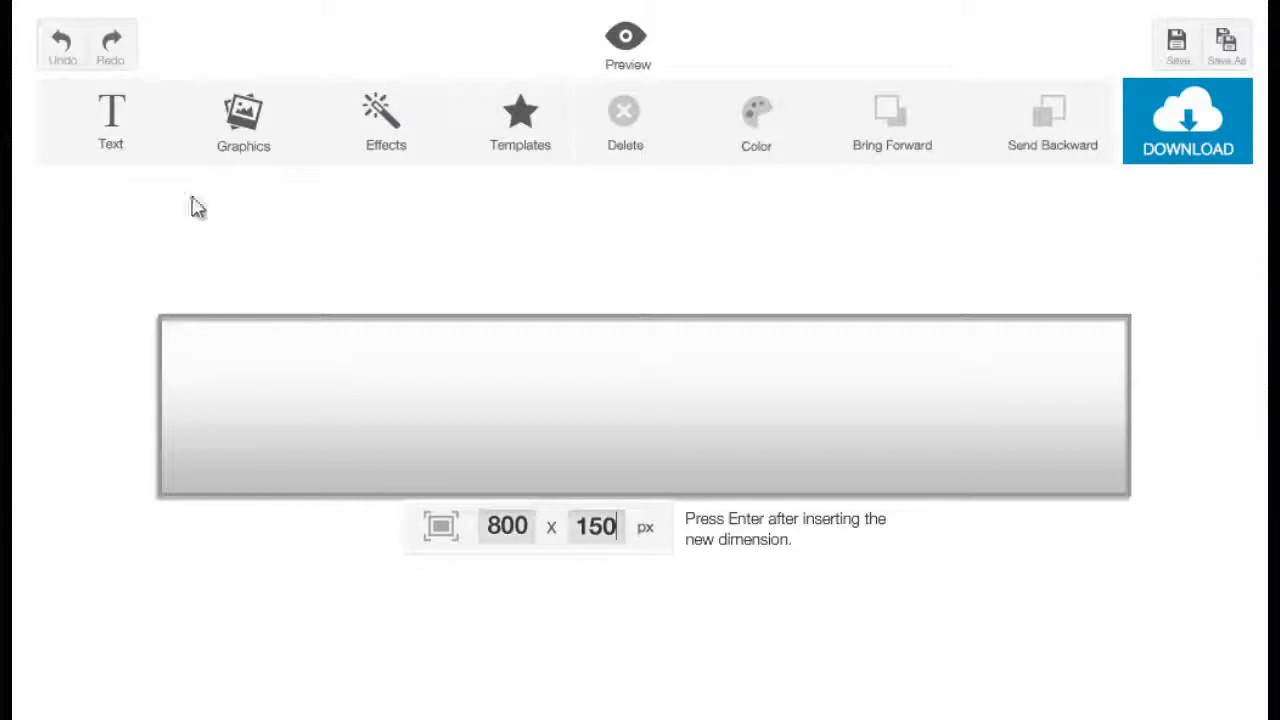
- Add a title to the banner and replace its placeholder text with "My Header"
click(113, 125)
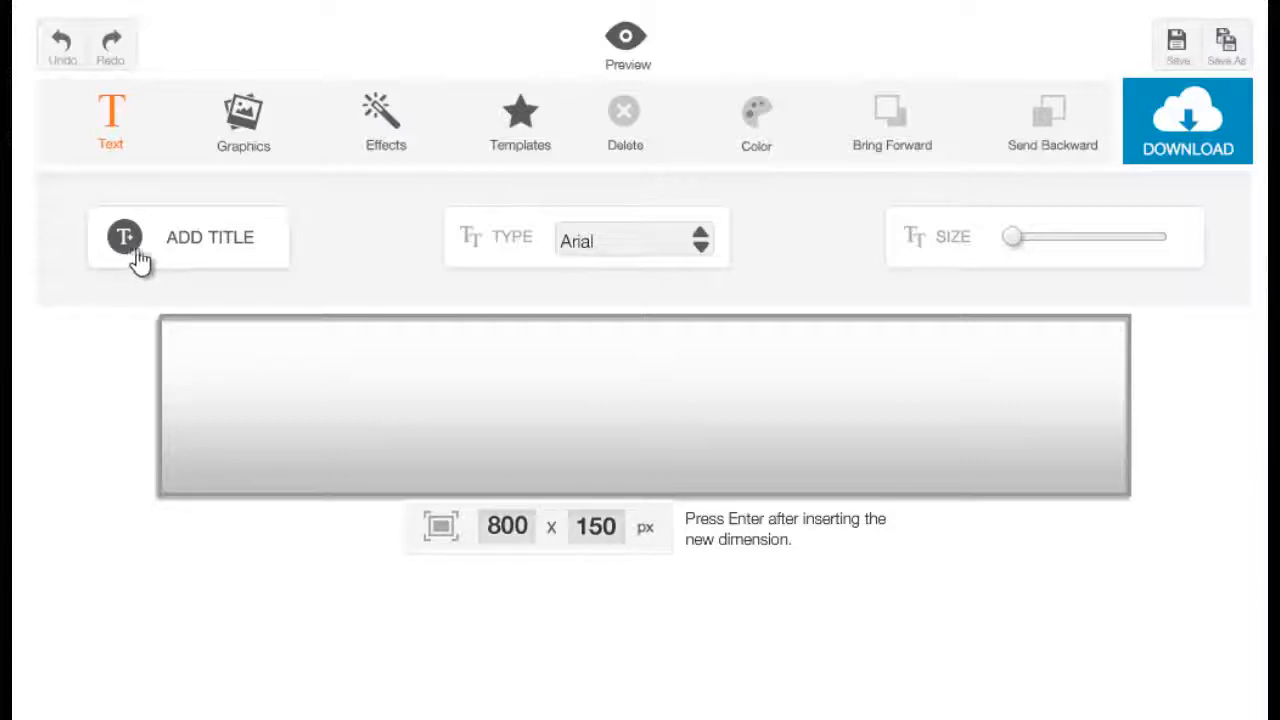
click(181, 254)
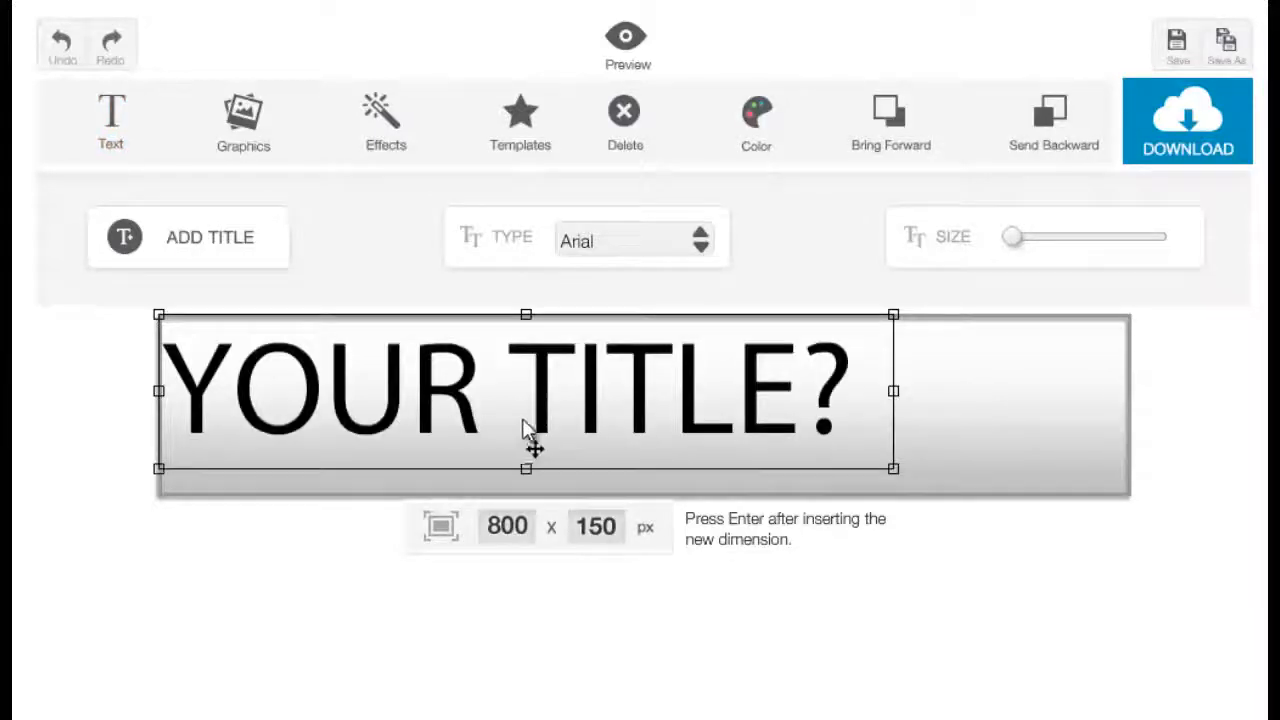
drag(523, 420, 623, 397)
double_click(667, 420)
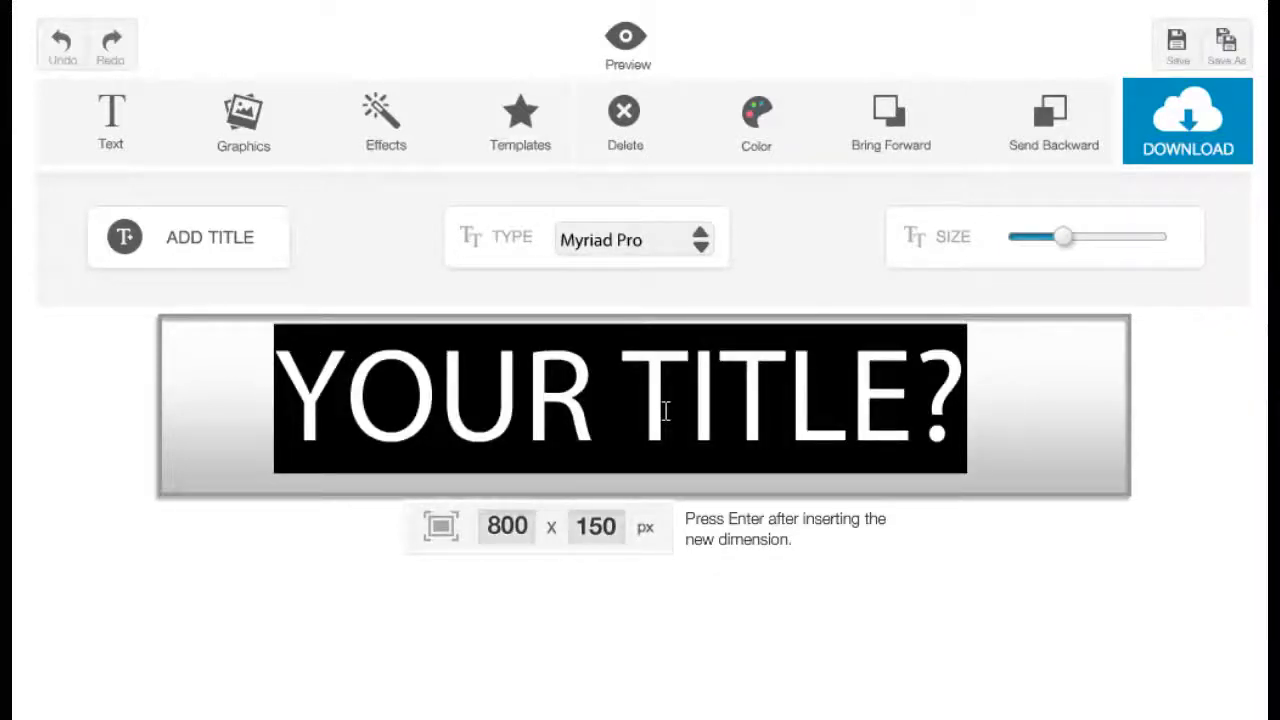
text(My)
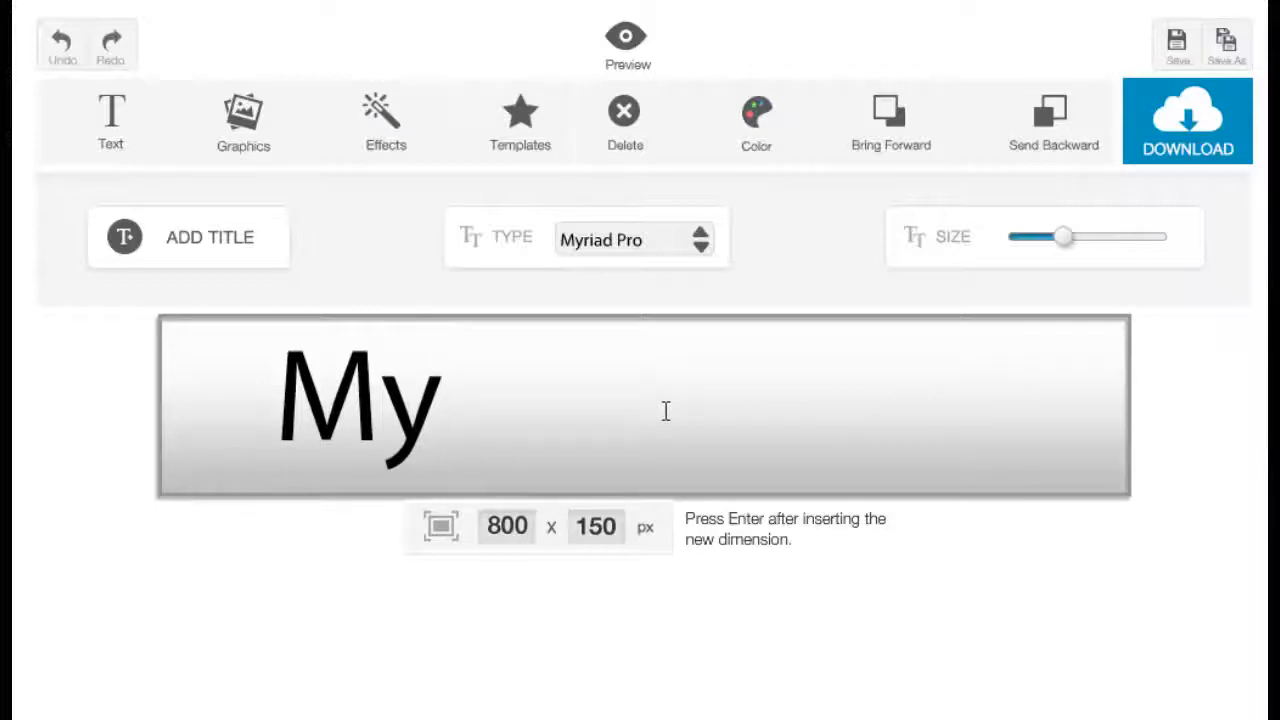
text( Header)
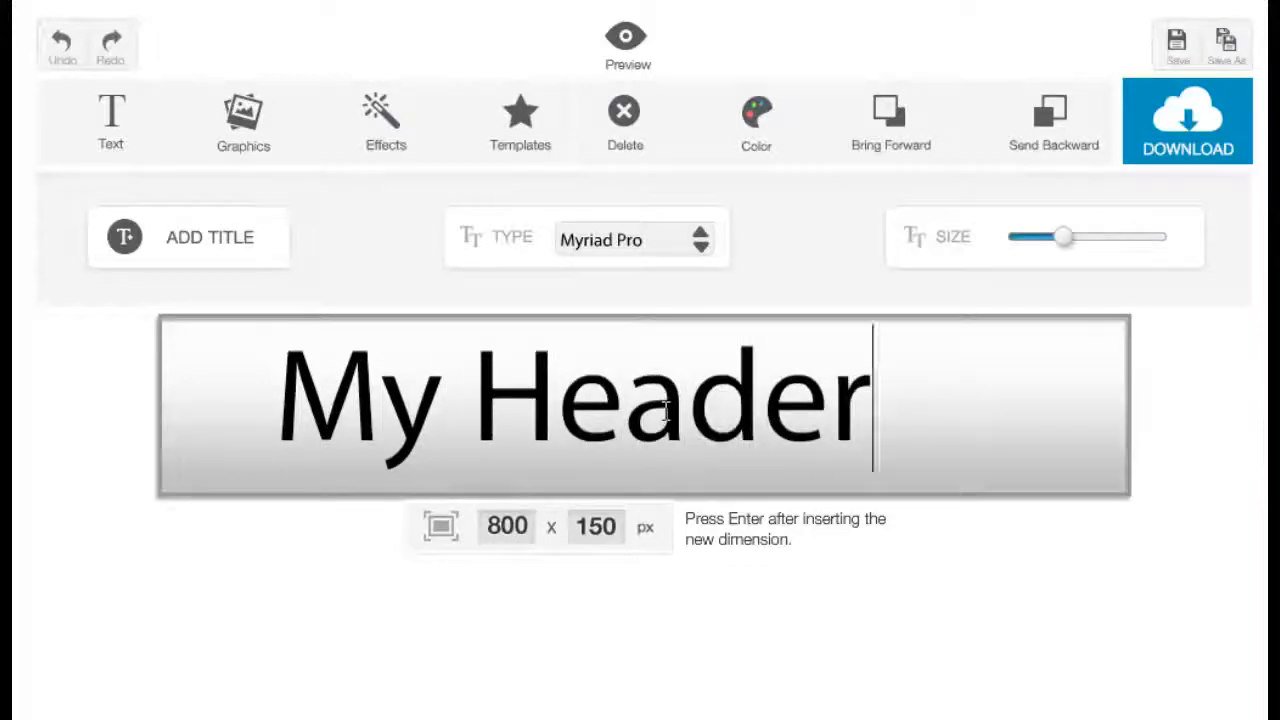
- Change the font of the "My Header" title to Impact
click(553, 440)
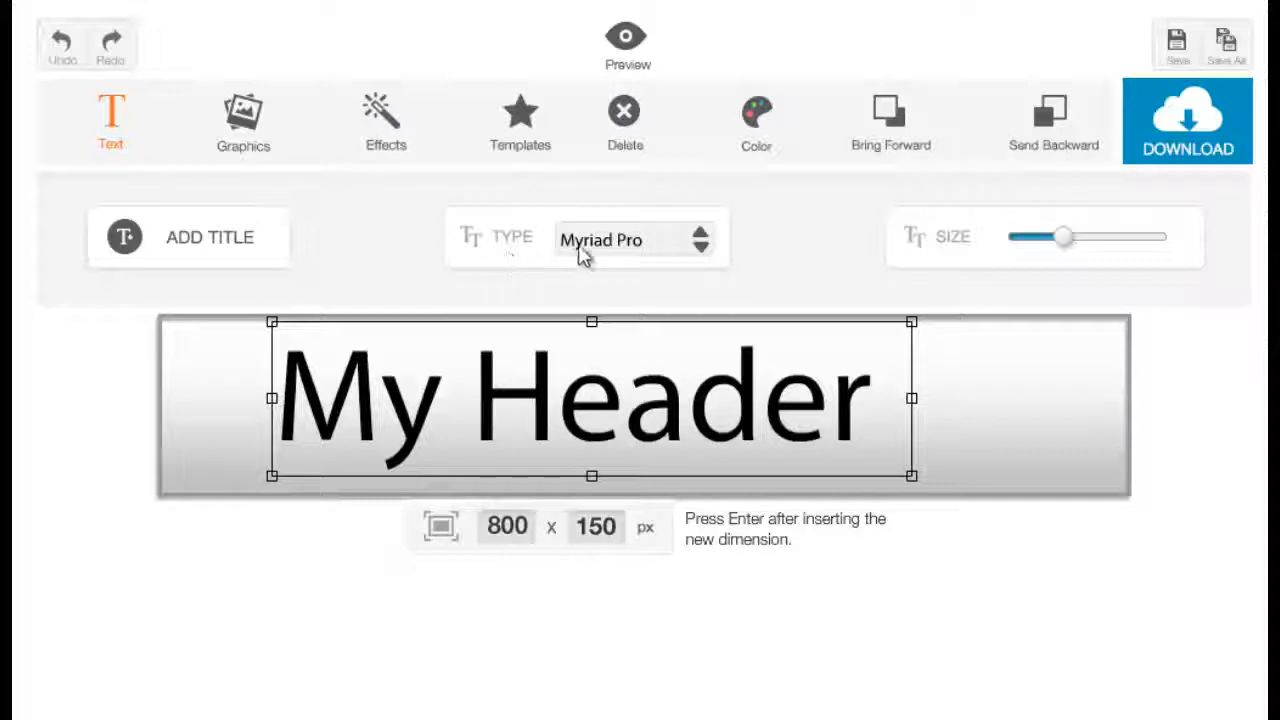
click(700, 245)
drag(714, 286, 700, 329)
click(668, 405)
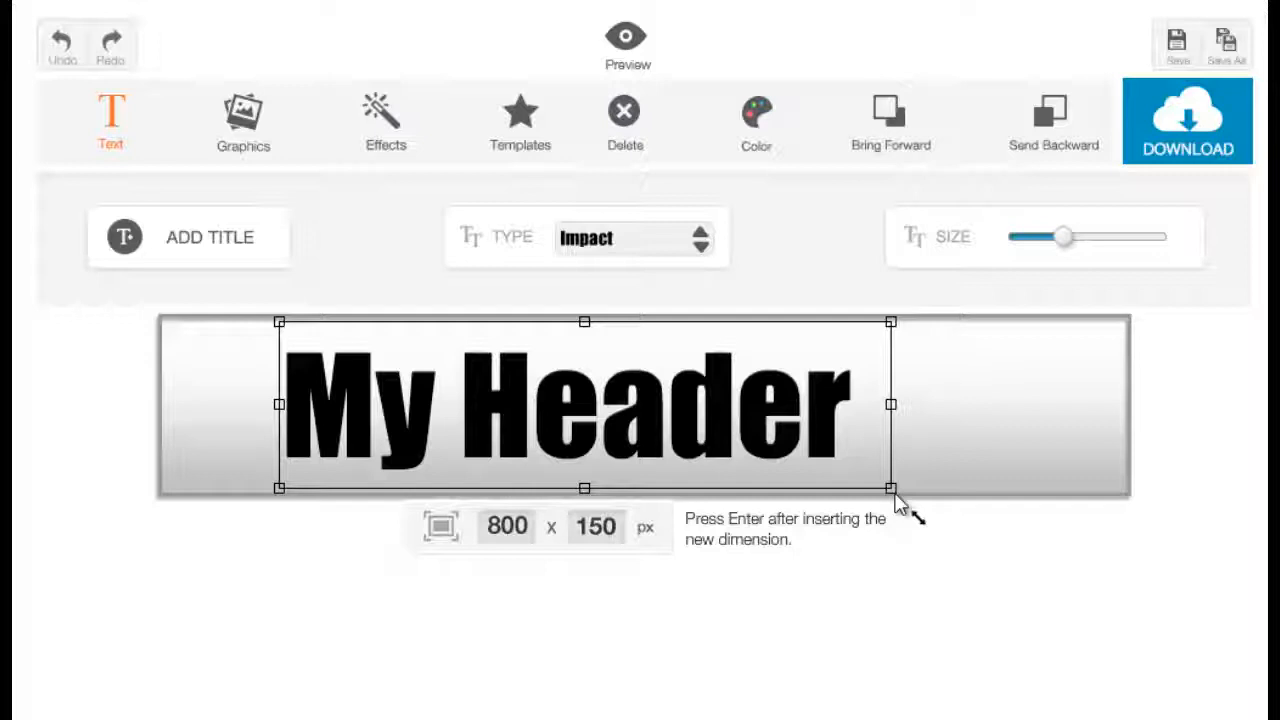
- Scale the "My Header" title down slightly and centre it in the banner
drag(897, 505, 846, 506)
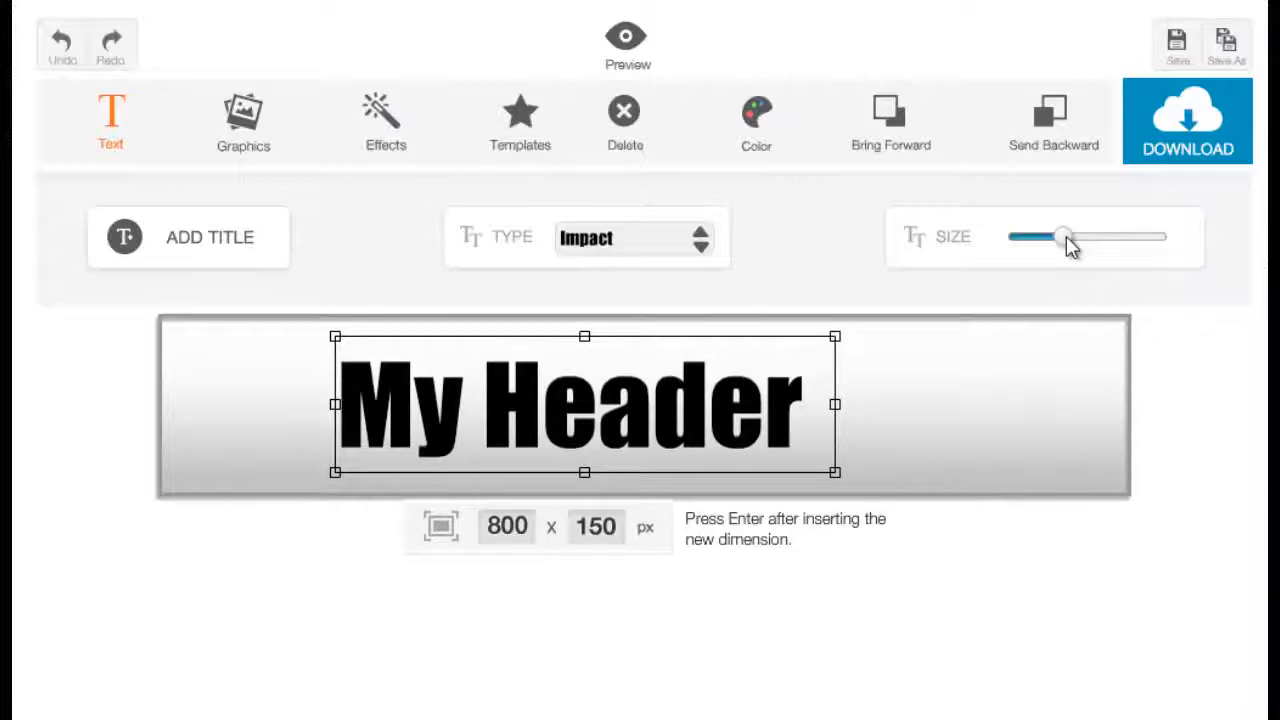
mouse_move(1066, 242)
mouse_down()
mouse_move(1123, 249)
mouse_move(1068, 256)
mouse_up()
drag(640, 370, 681, 410)
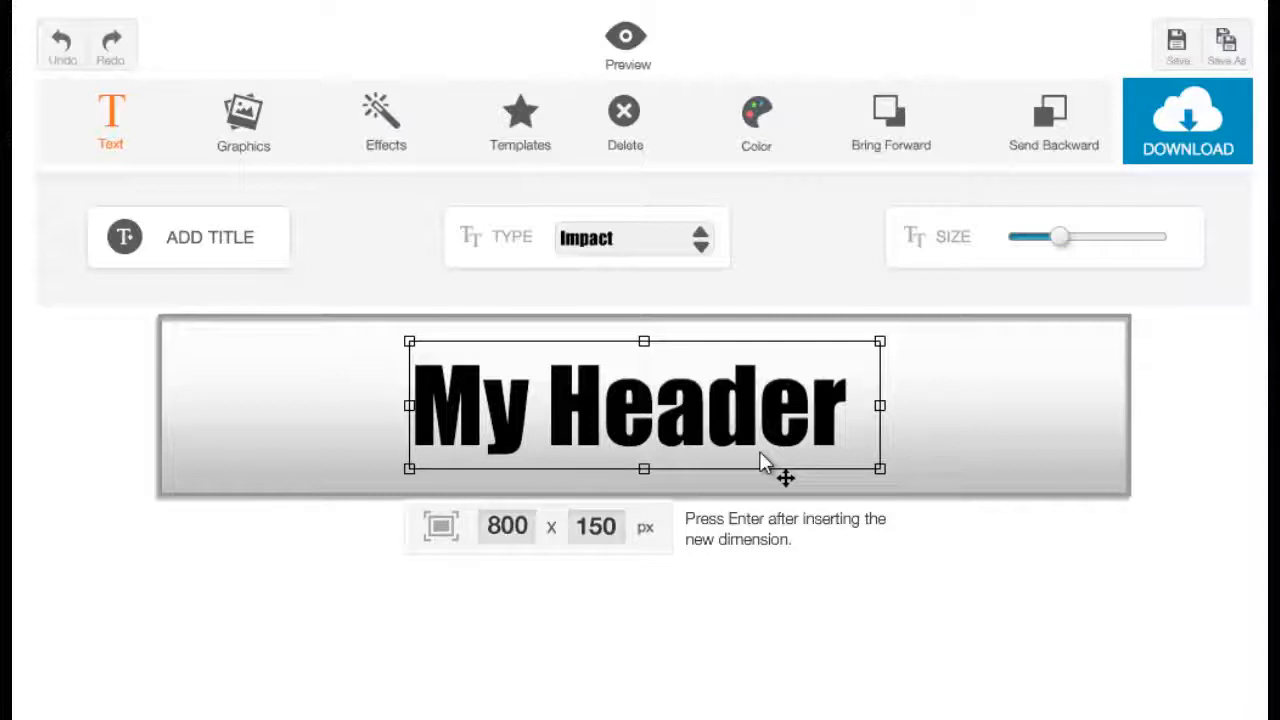
- Recolor the "My Header" title dark red
click(755, 148)
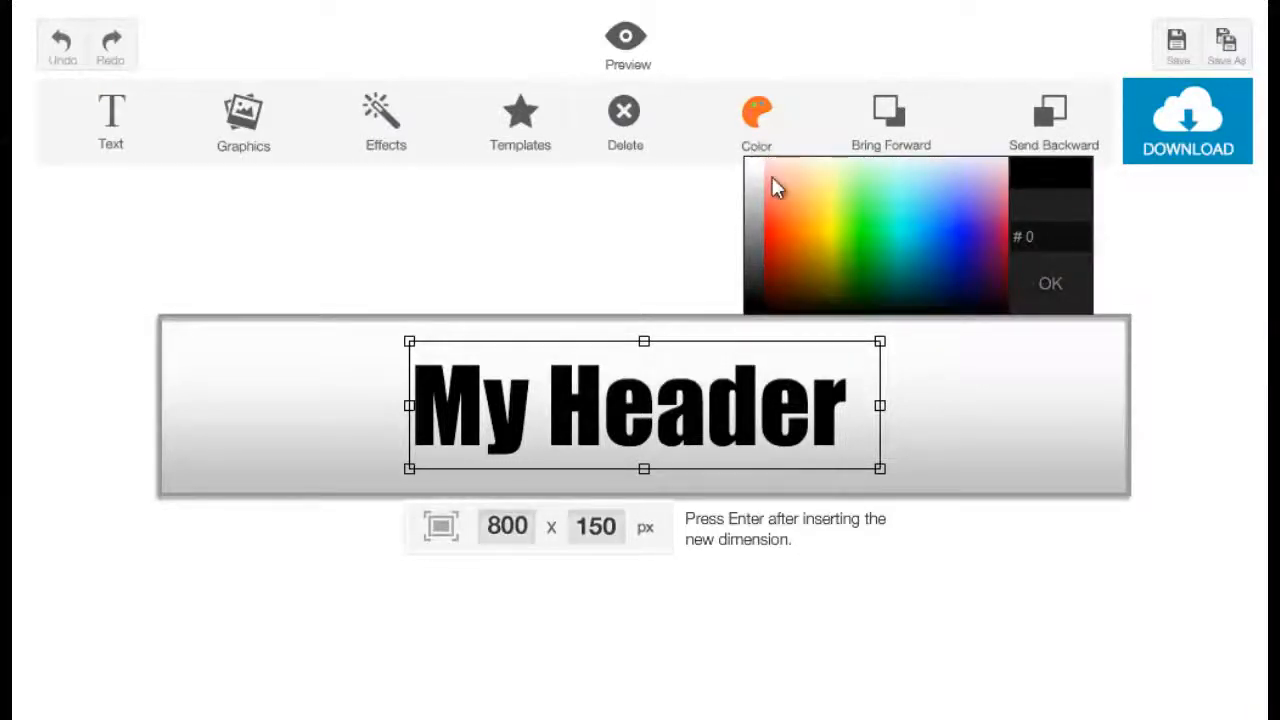
drag(773, 185, 778, 262)
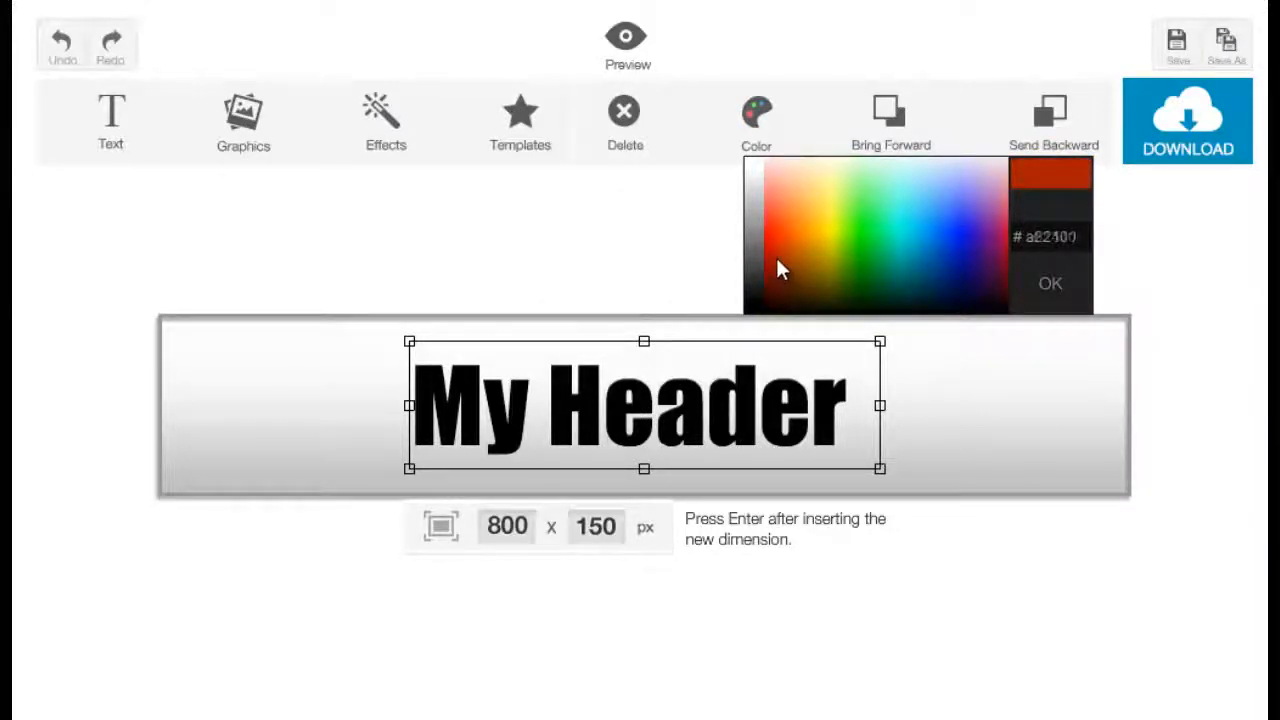
click(766, 262)
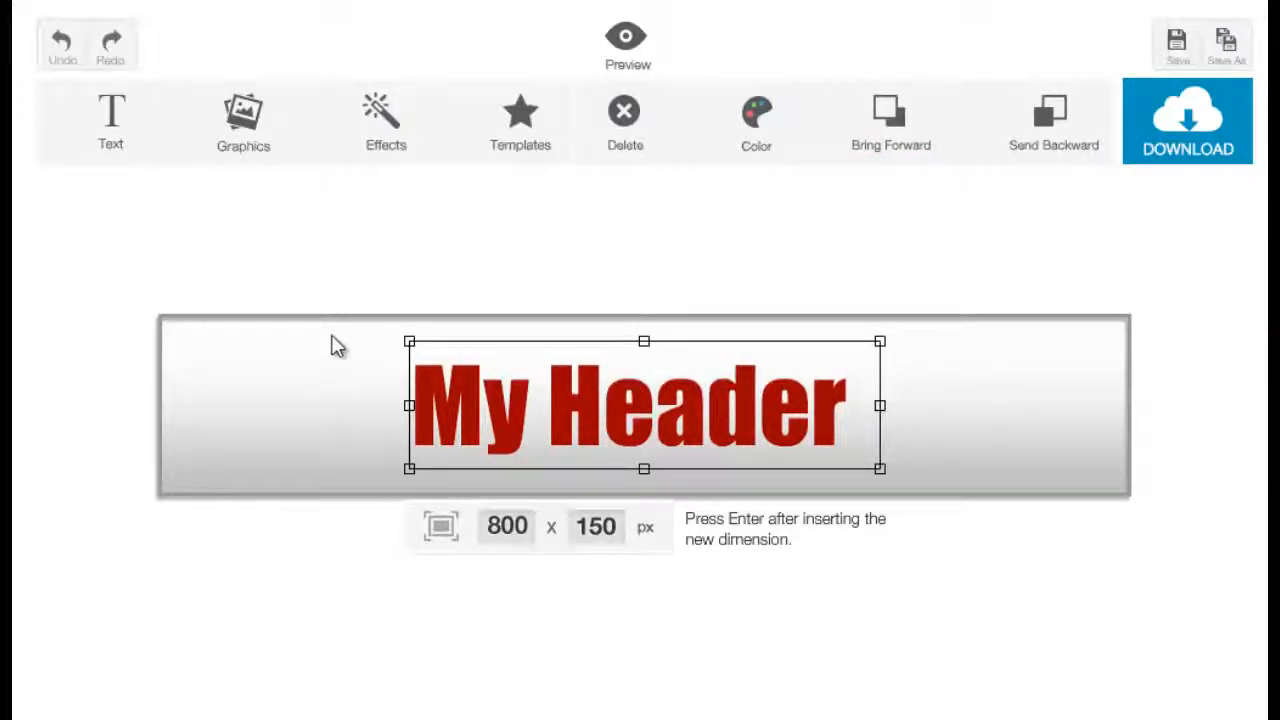
- Insert the film reel clipart with the film strip from the graphics library into the banner
click(245, 150)
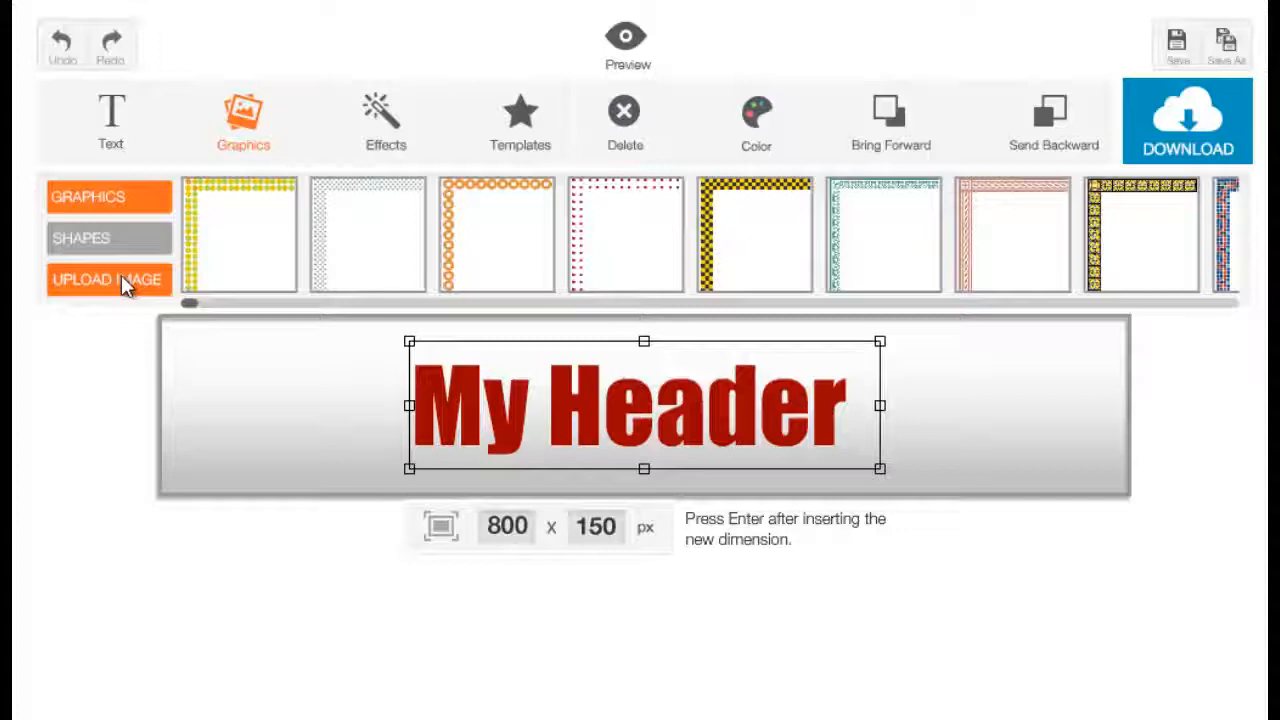
drag(186, 306, 1235, 350)
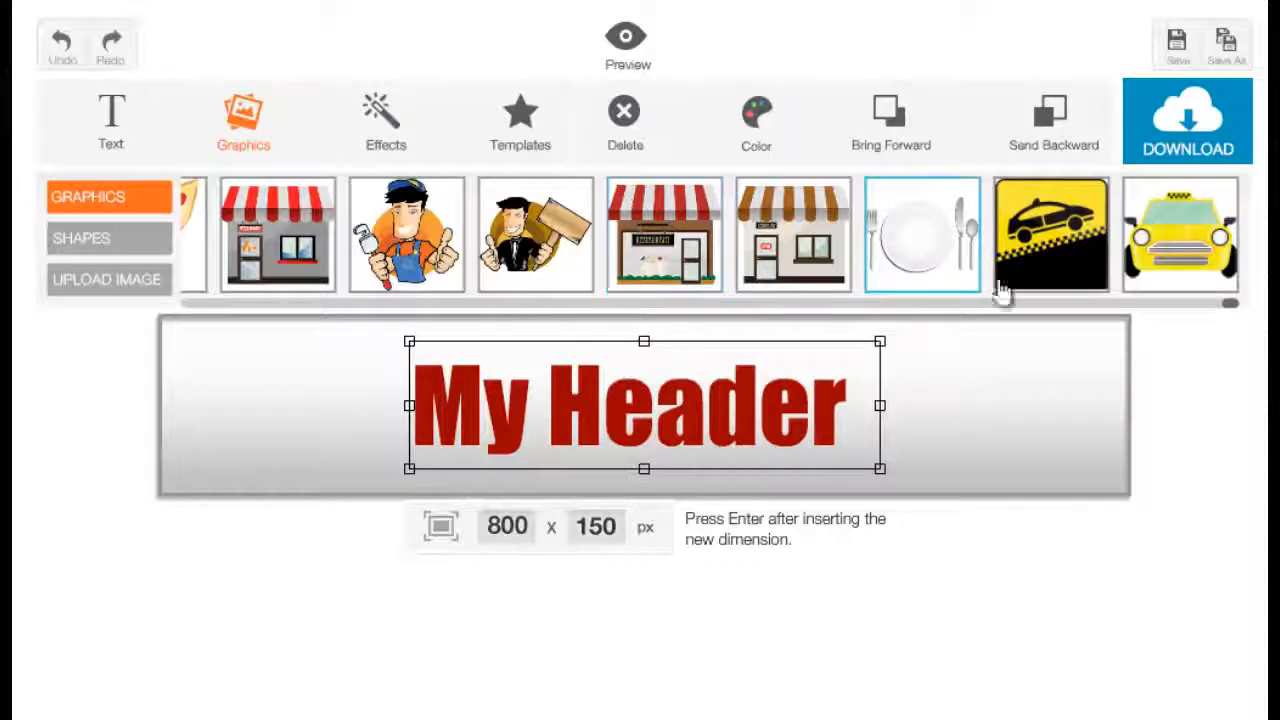
drag(1230, 305, 688, 342)
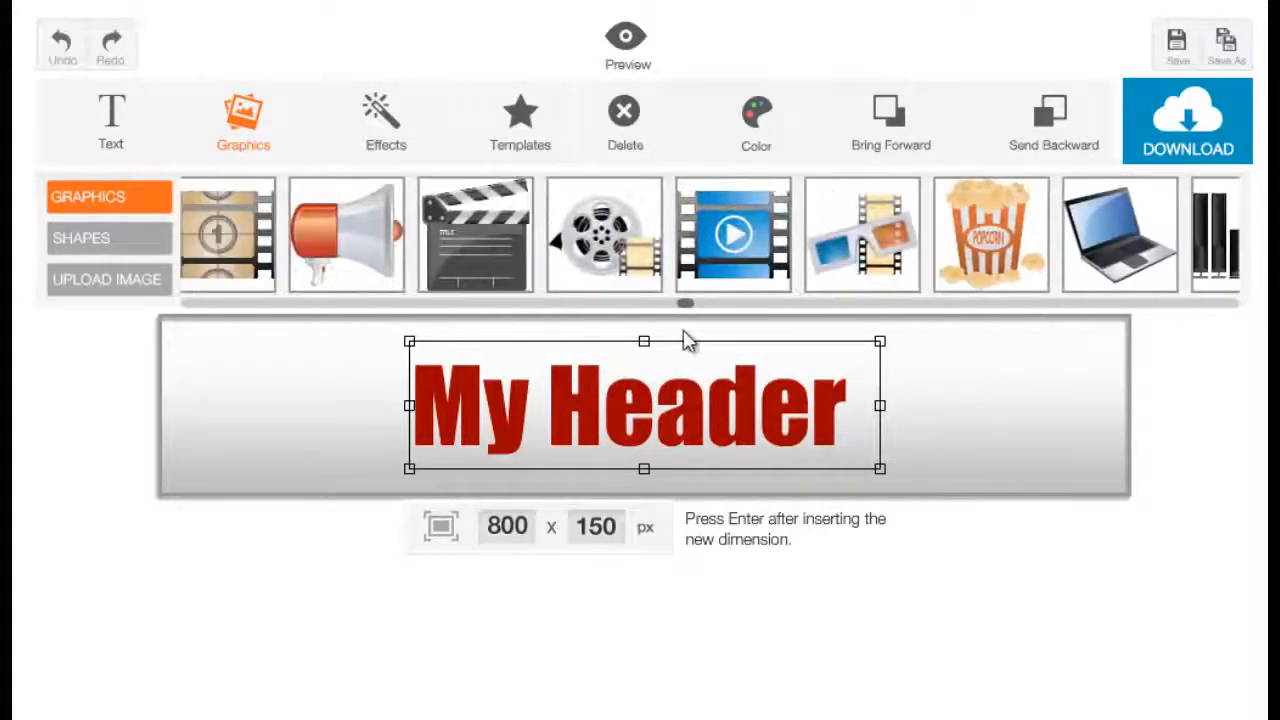
click(628, 264)
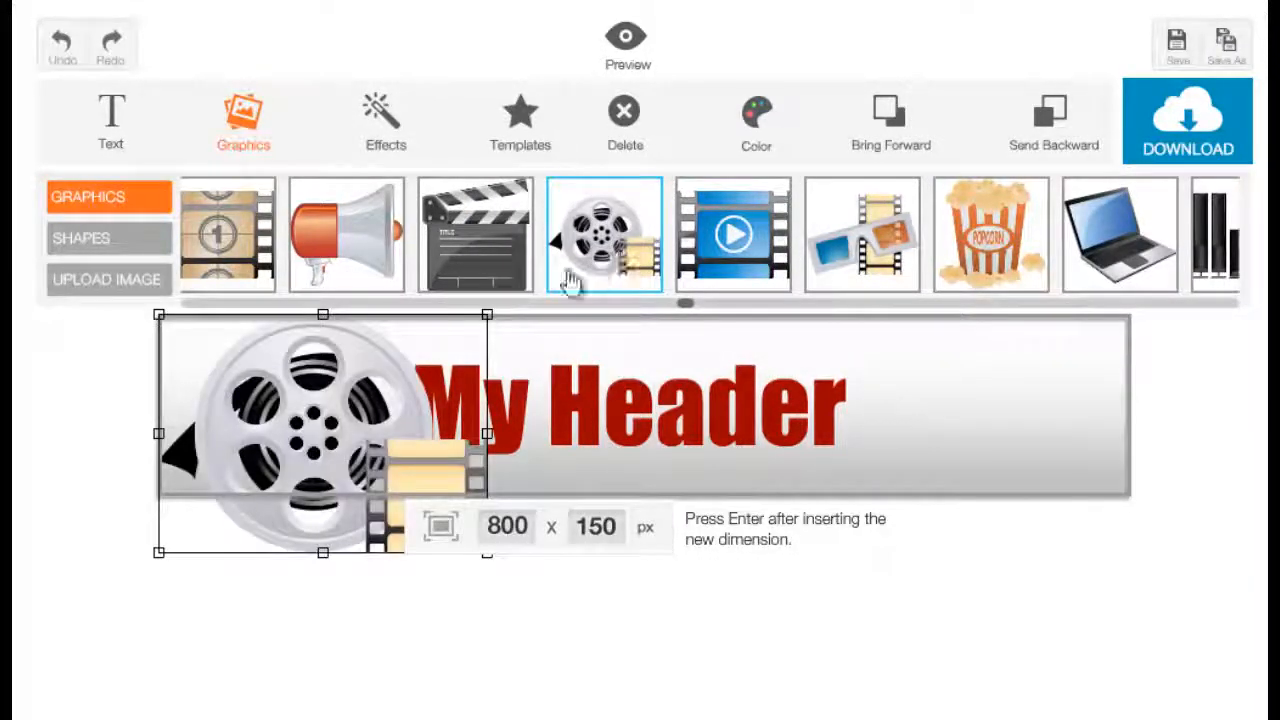
- Shrink the film reel to about half size, tilt it slightly counterclockwise and place it overlapping the start of the title
drag(294, 443, 333, 455)
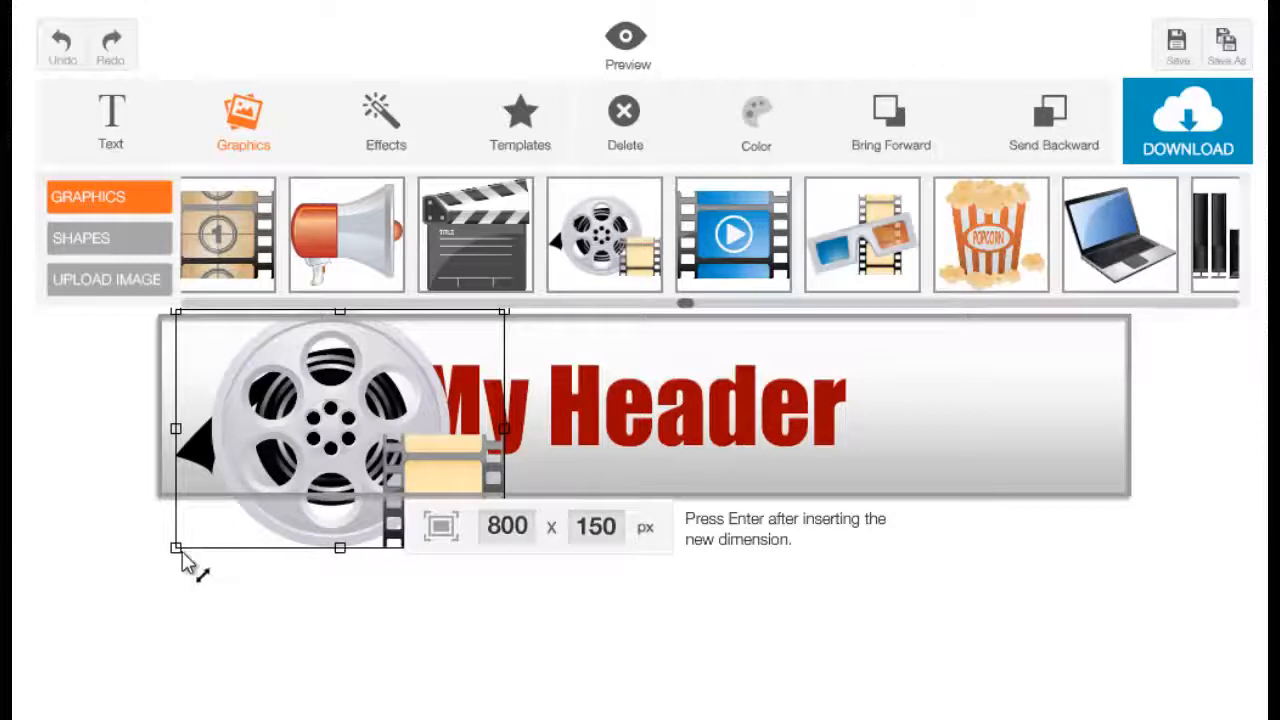
drag(183, 562, 266, 537)
drag(333, 430, 309, 411)
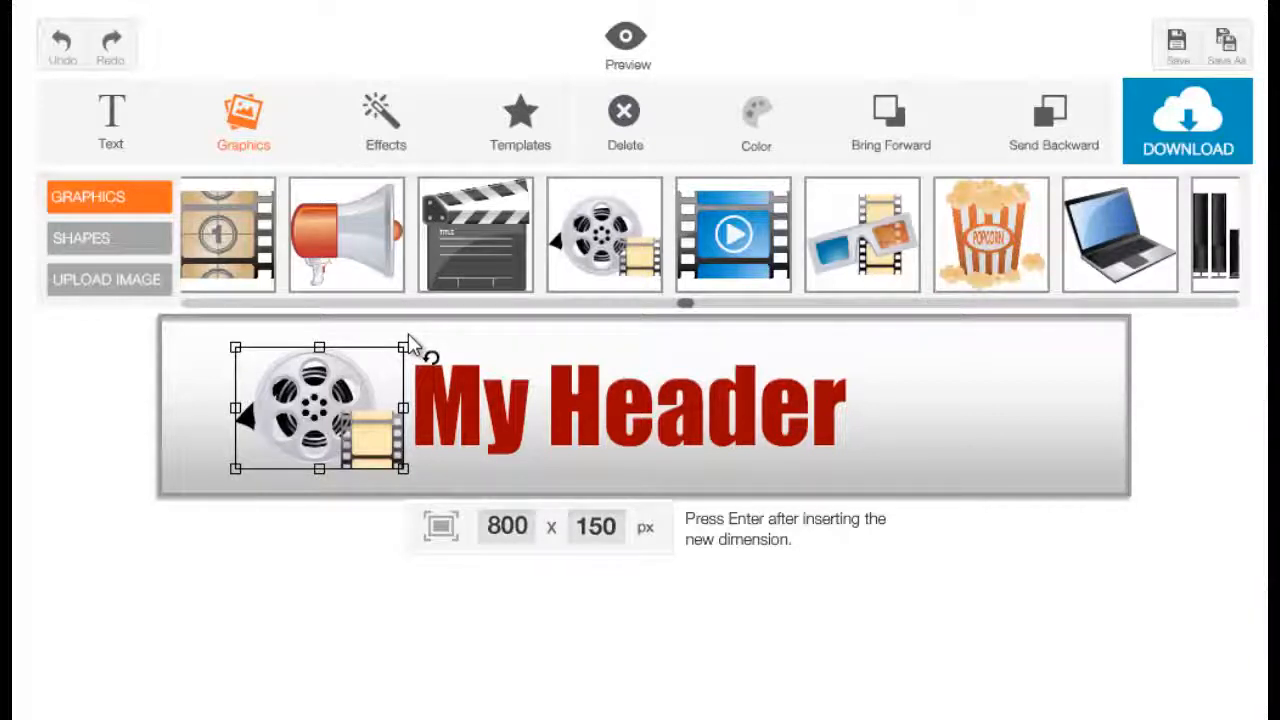
drag(412, 345, 385, 328)
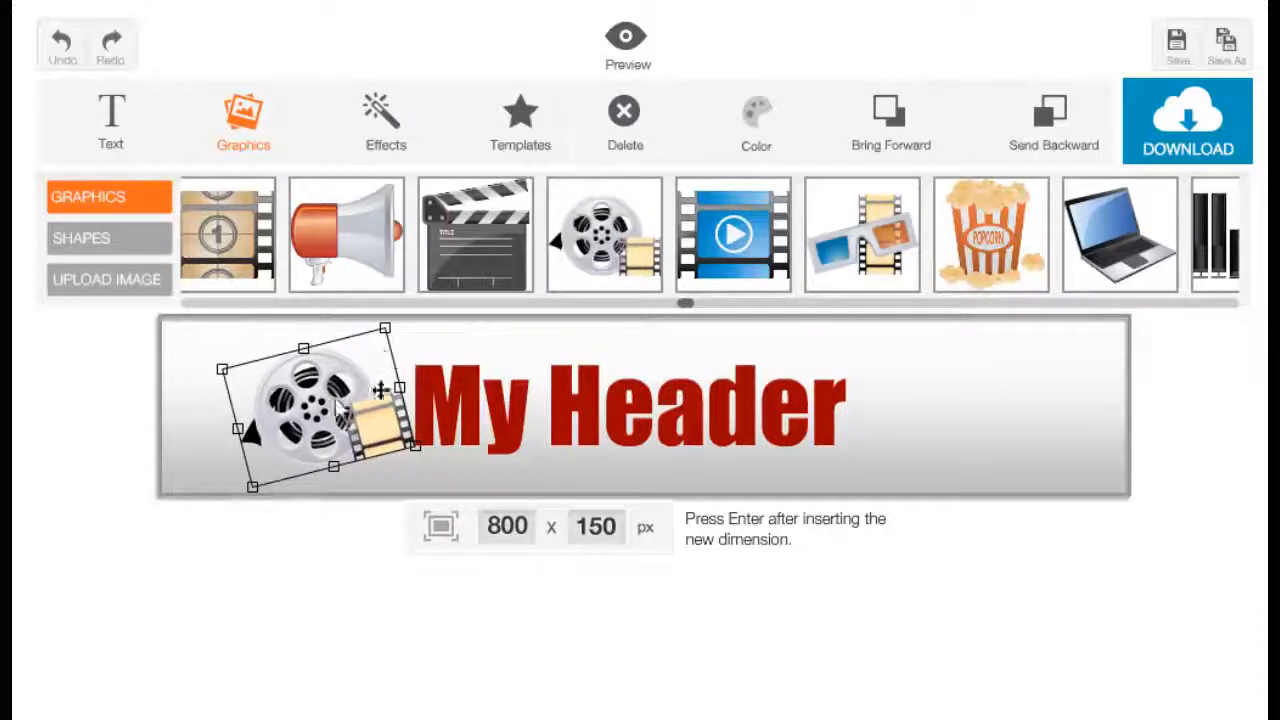
drag(357, 450, 381, 441)
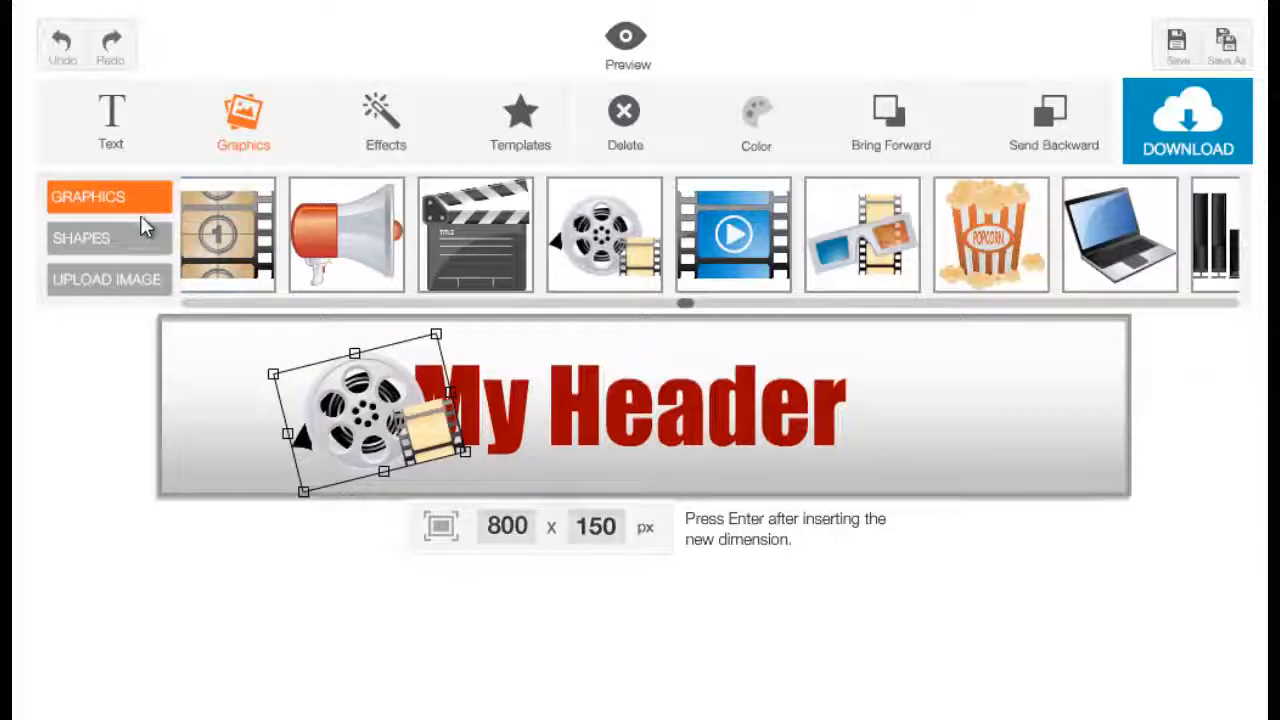
- Add a square shape, stretch it into a long flat bar and place it over the lower edge of the title
click(908, 466)
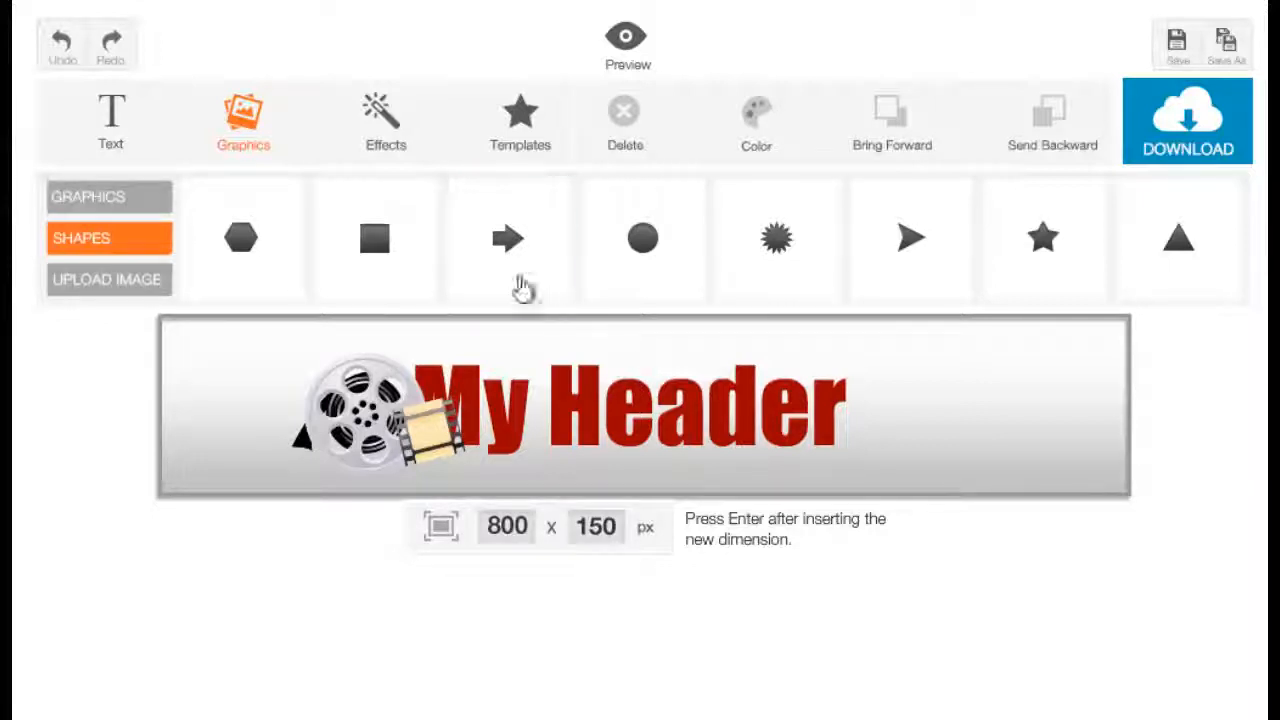
click(403, 281)
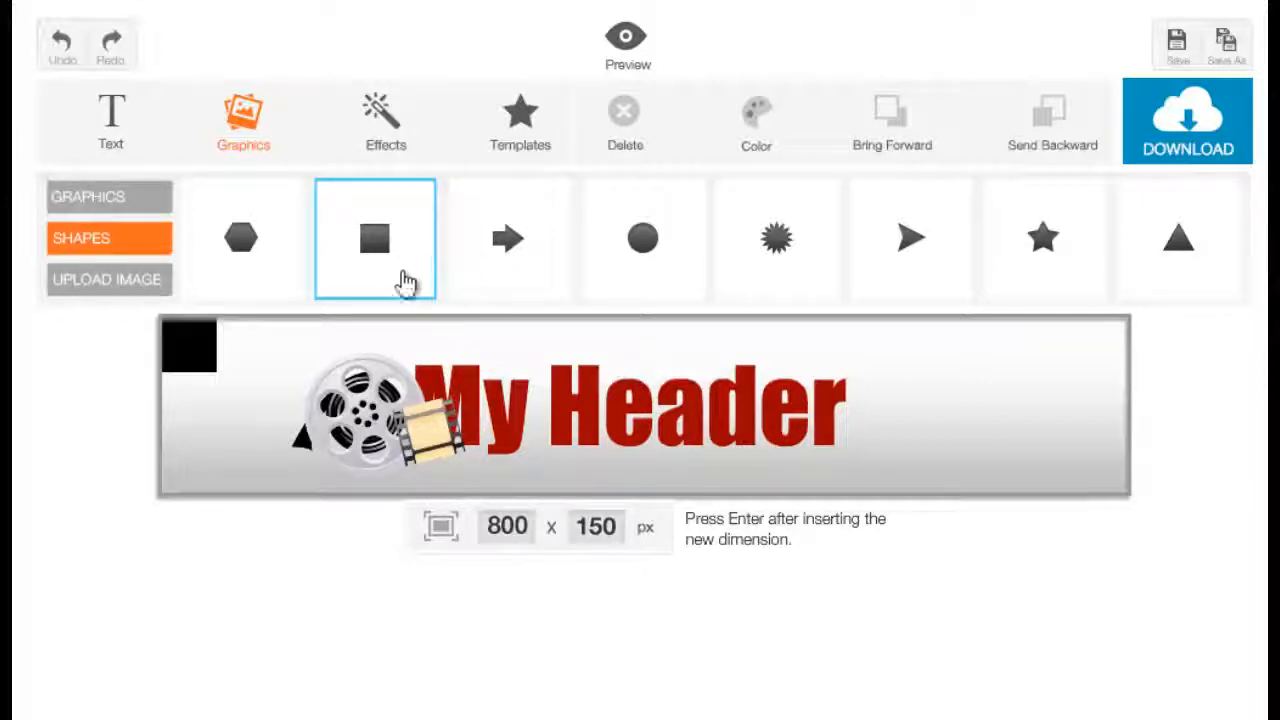
click(206, 362)
drag(210, 365, 660, 416)
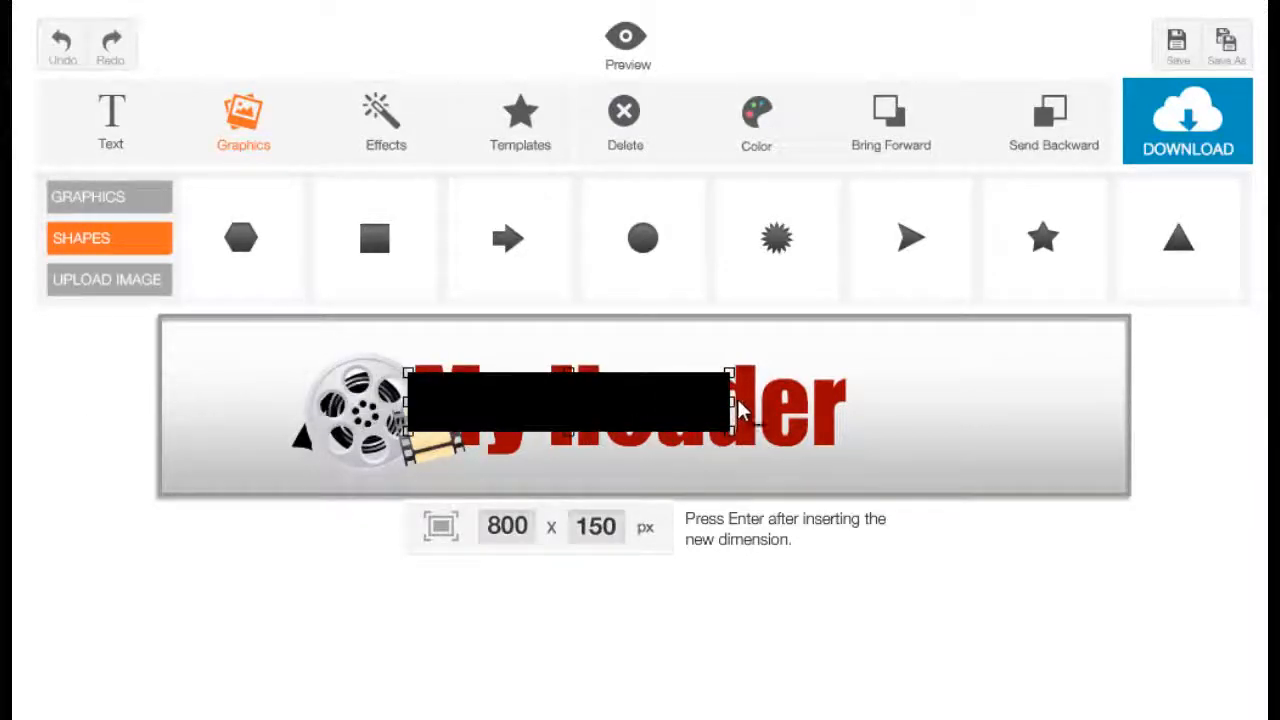
drag(734, 404, 800, 408)
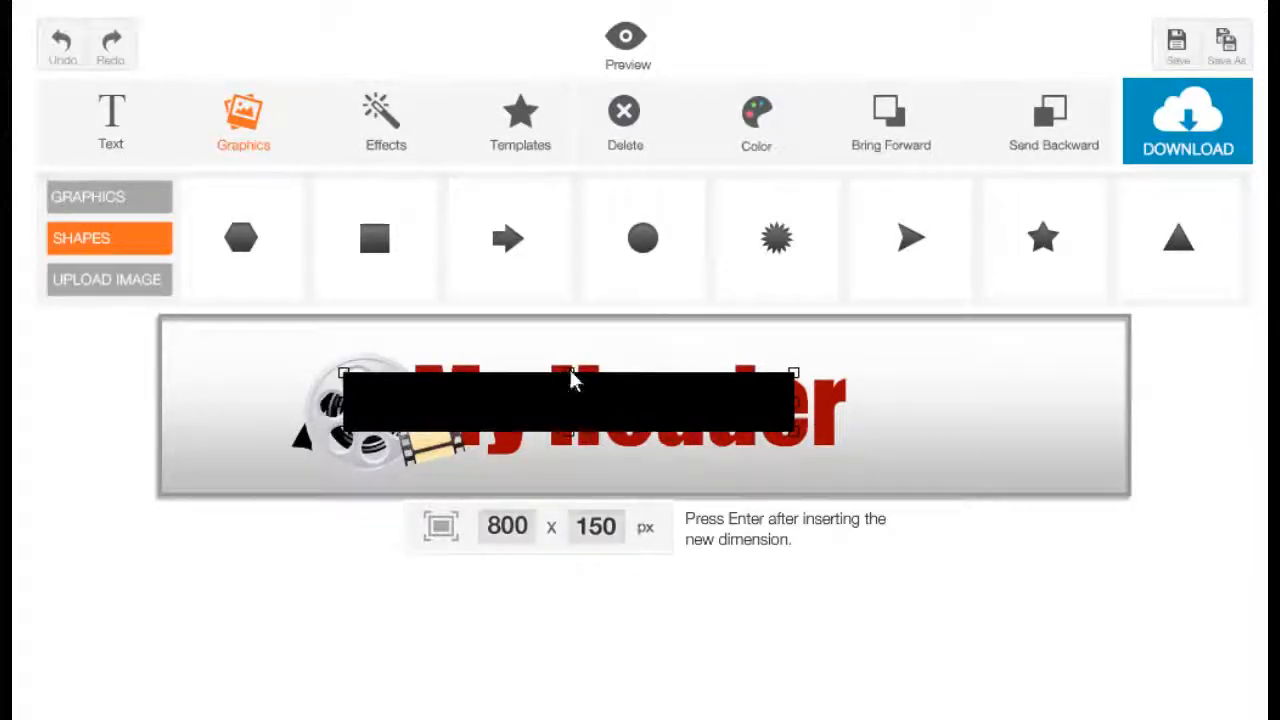
drag(569, 367, 717, 441)
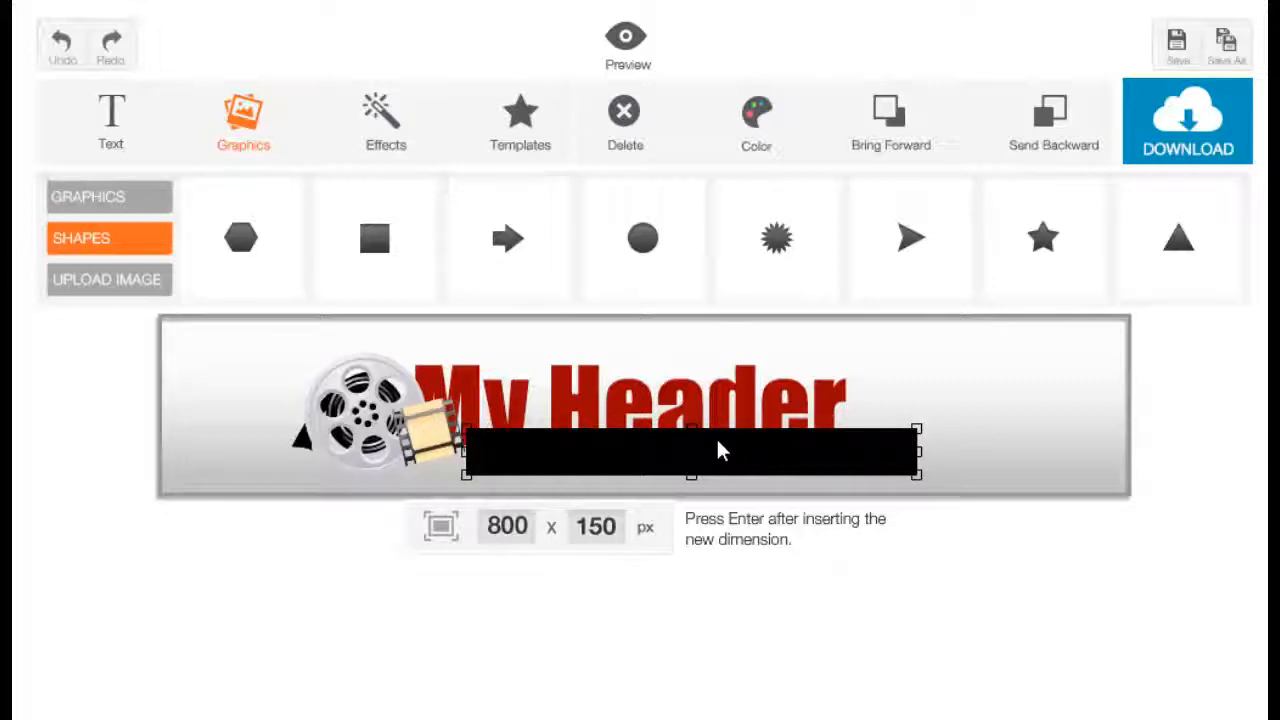
- Recolor the bar white (ffffff)
click(755, 135)
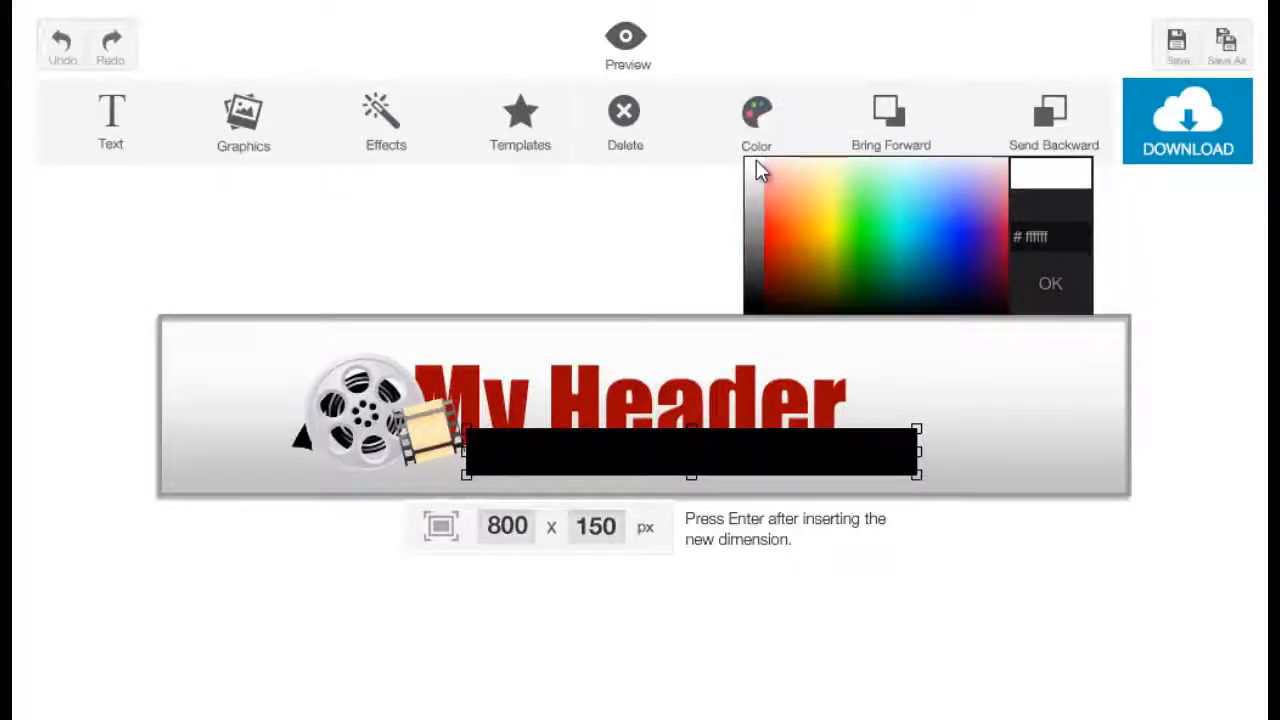
click(760, 170)
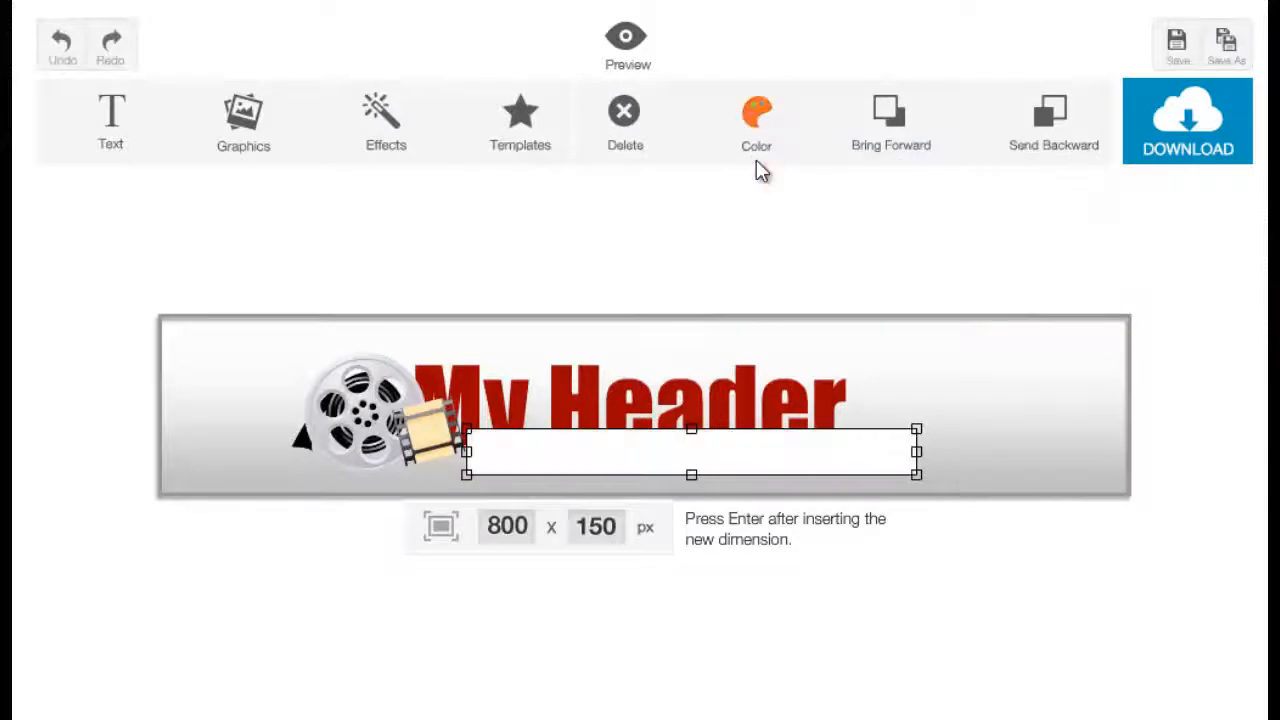
click(556, 448)
- Bring the "My Header" title forward, in front of the film reel and the white bar
click(575, 418)
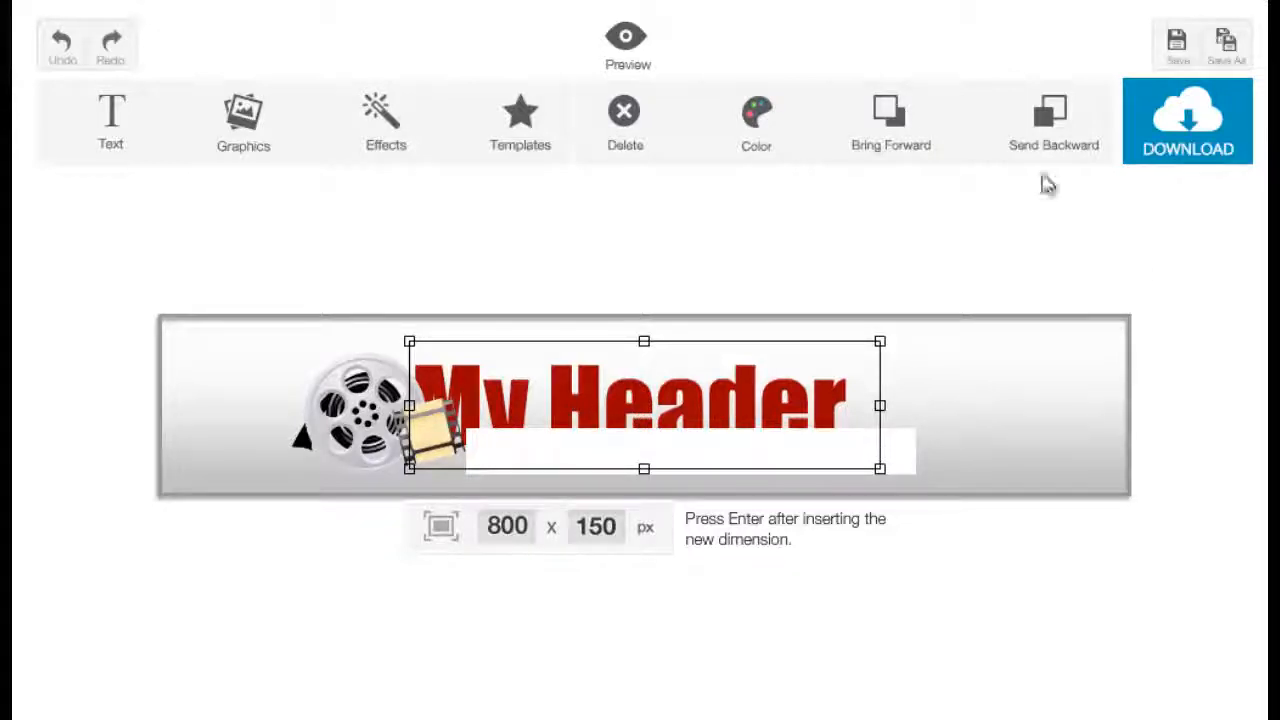
click(921, 143)
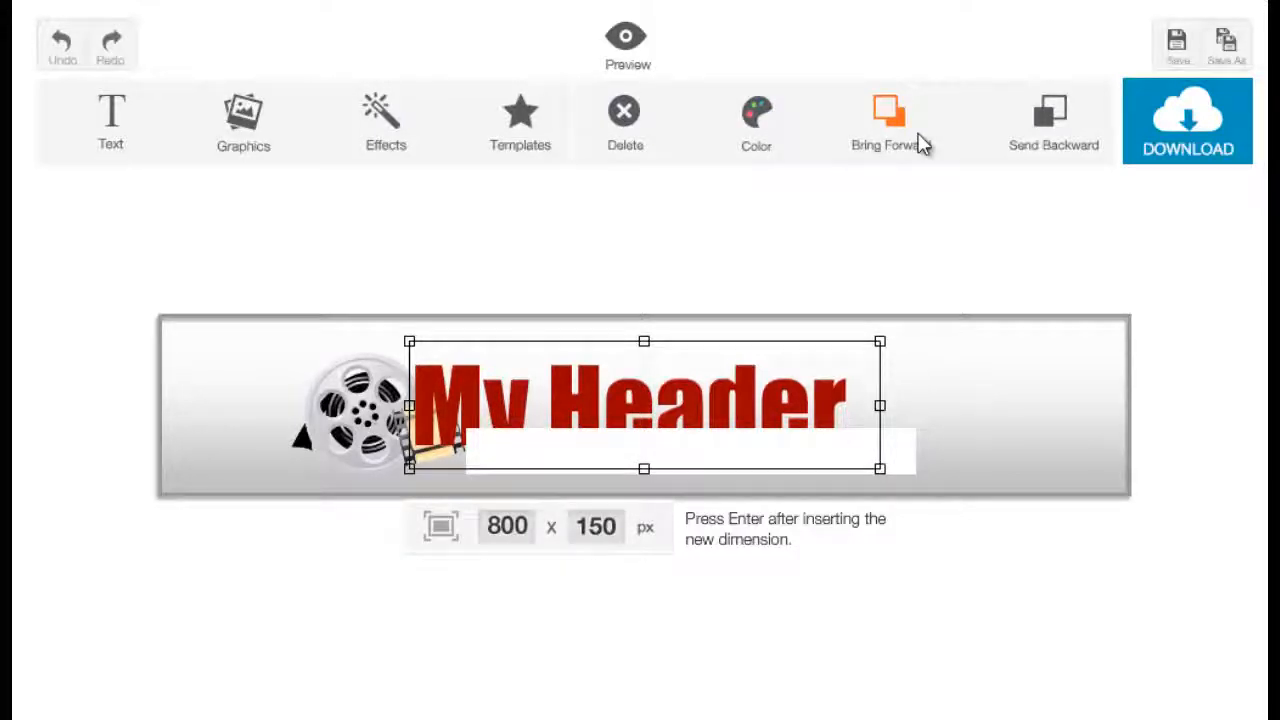
- Make the white bar taller and move it up behind the lower part of the title
click(848, 469)
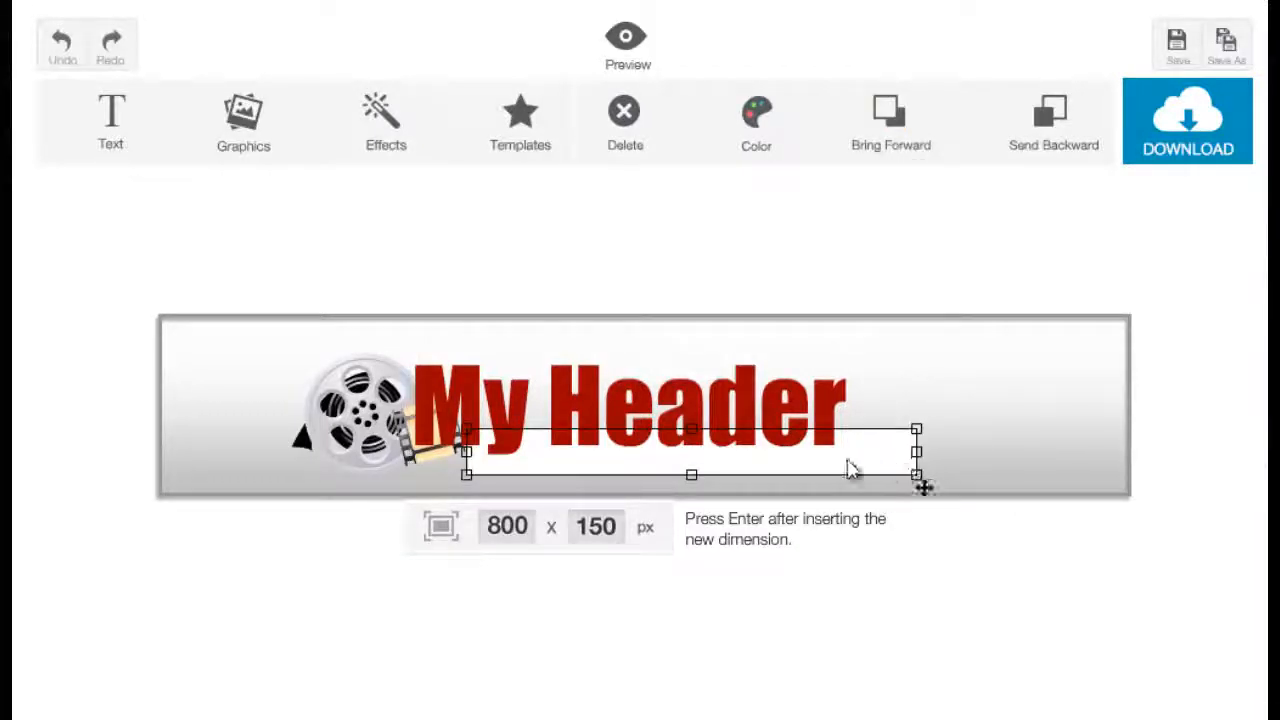
drag(691, 429, 690, 413)
click(735, 432)
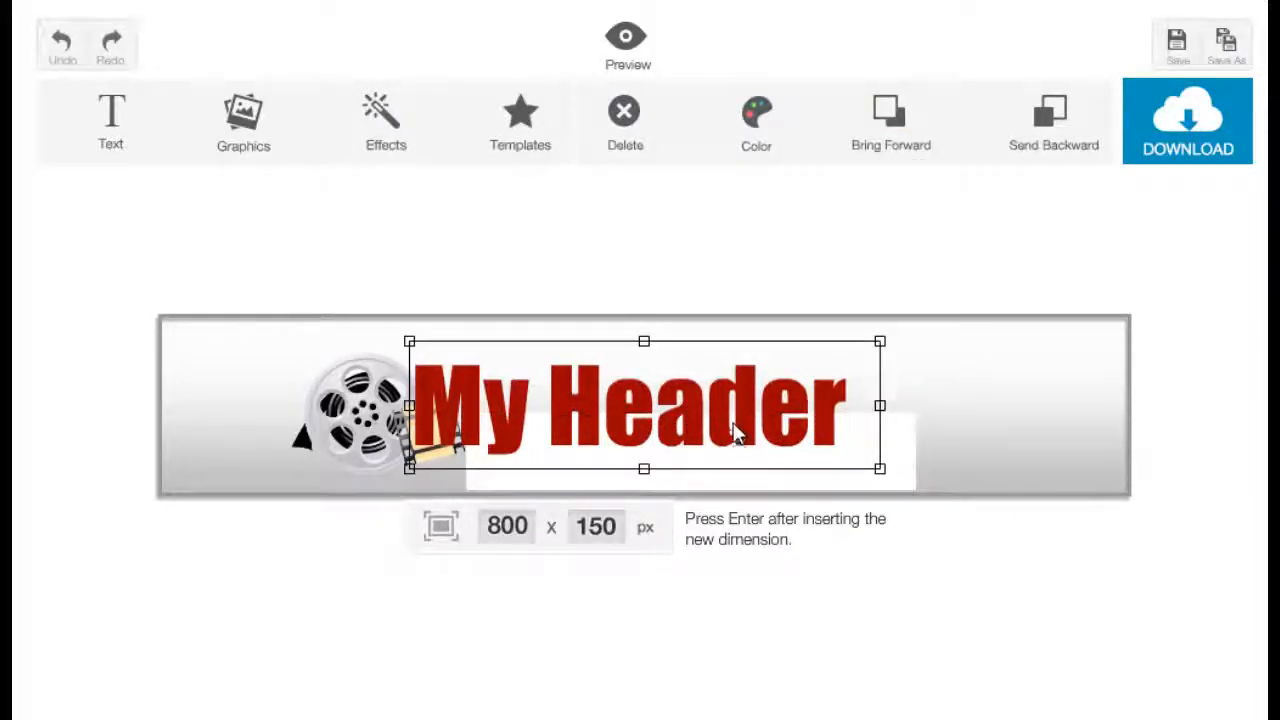
drag(905, 478, 886, 456)
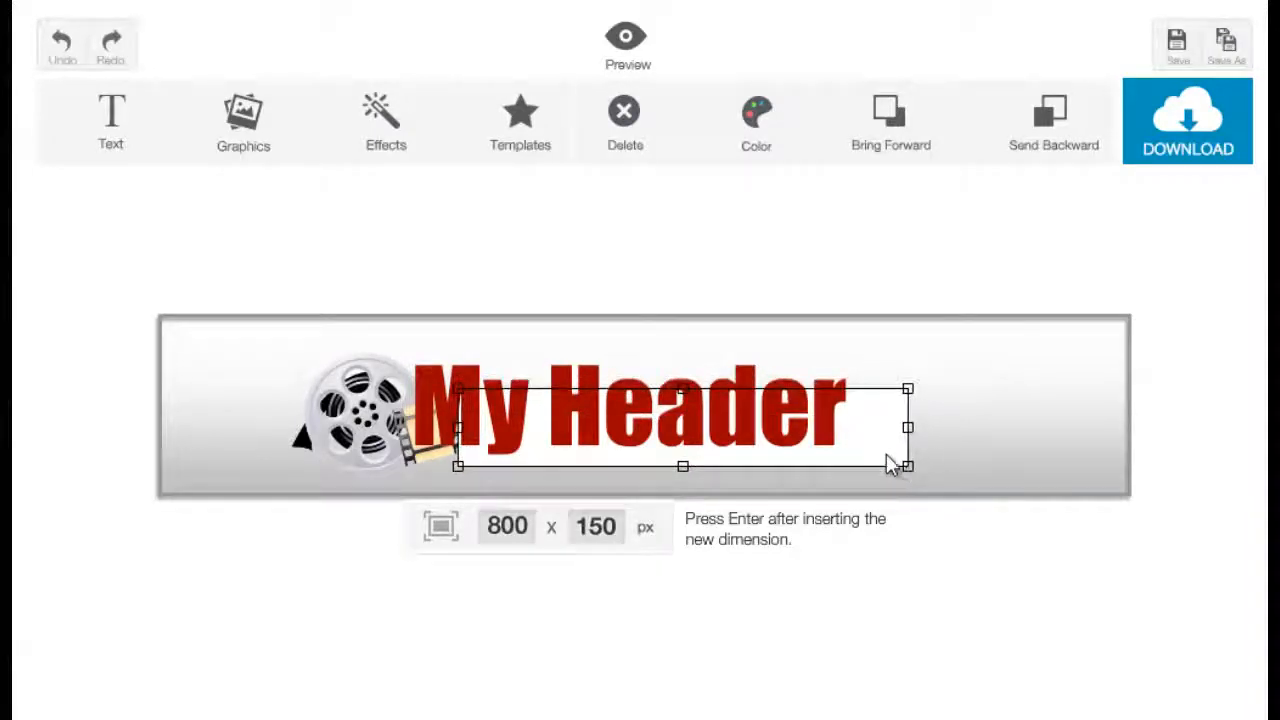
- Upload the tooth cartoon image file 48 into the header banner
click(1017, 452)
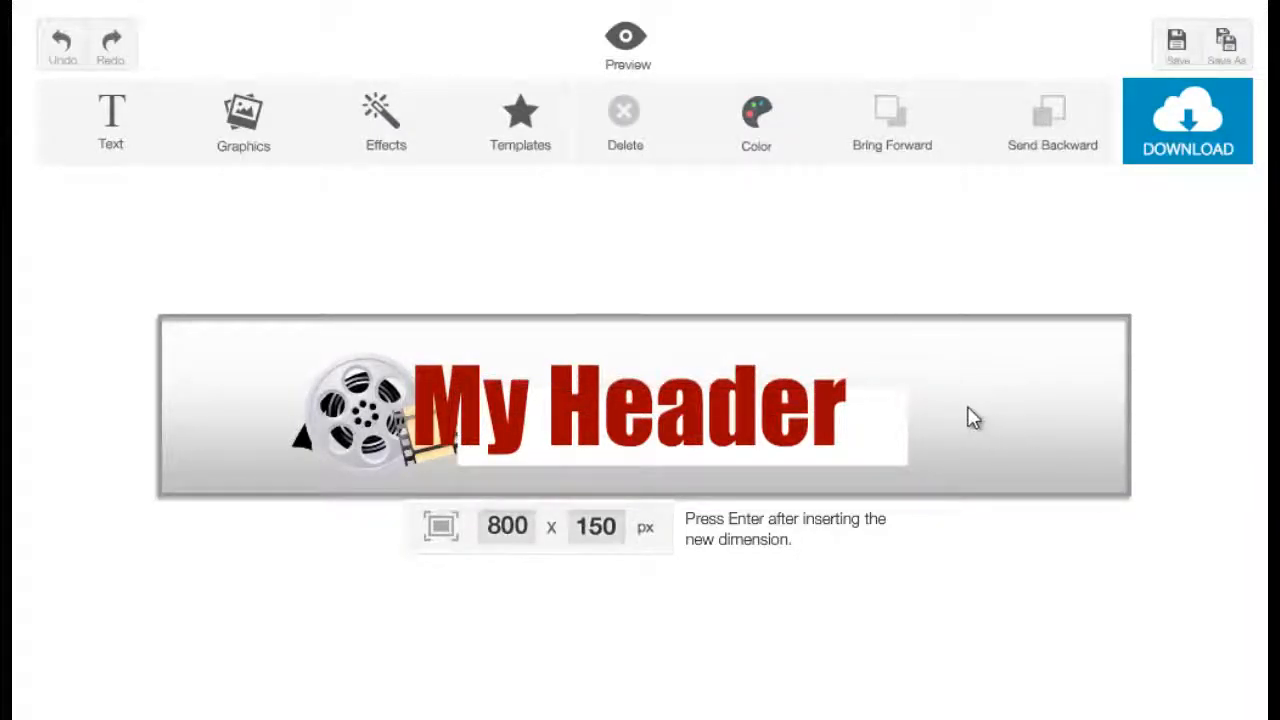
click(241, 145)
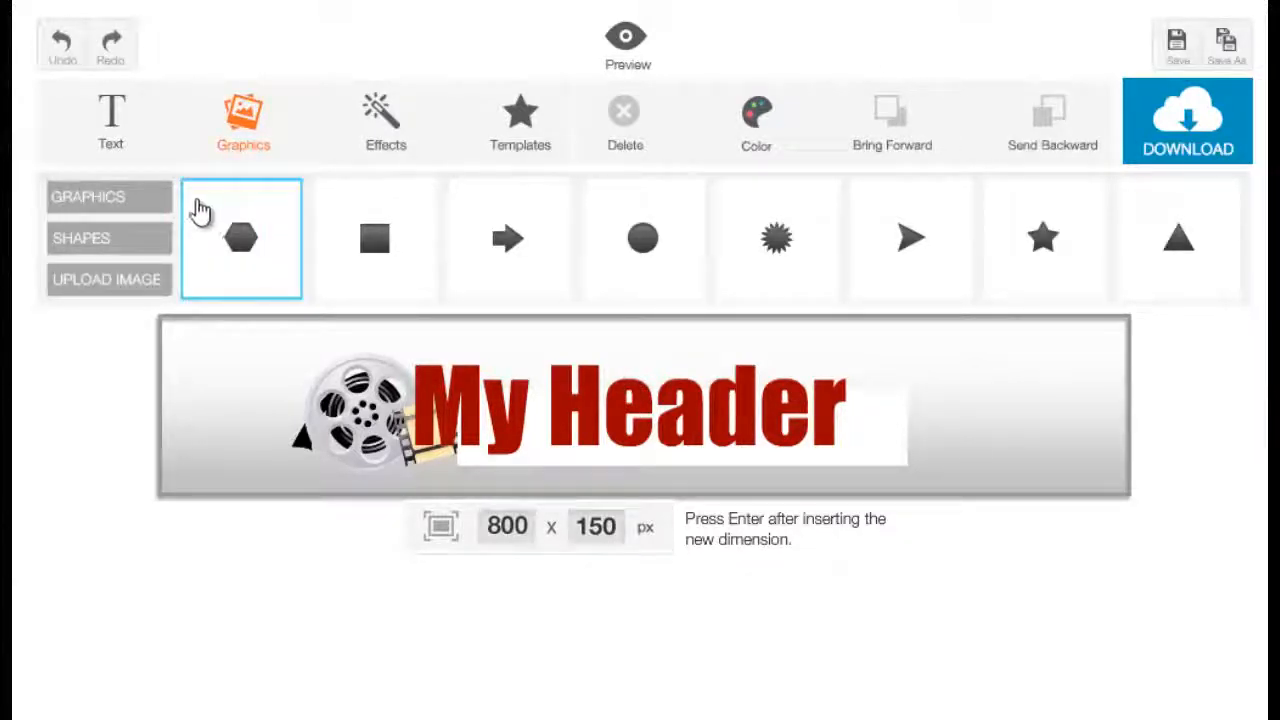
click(155, 282)
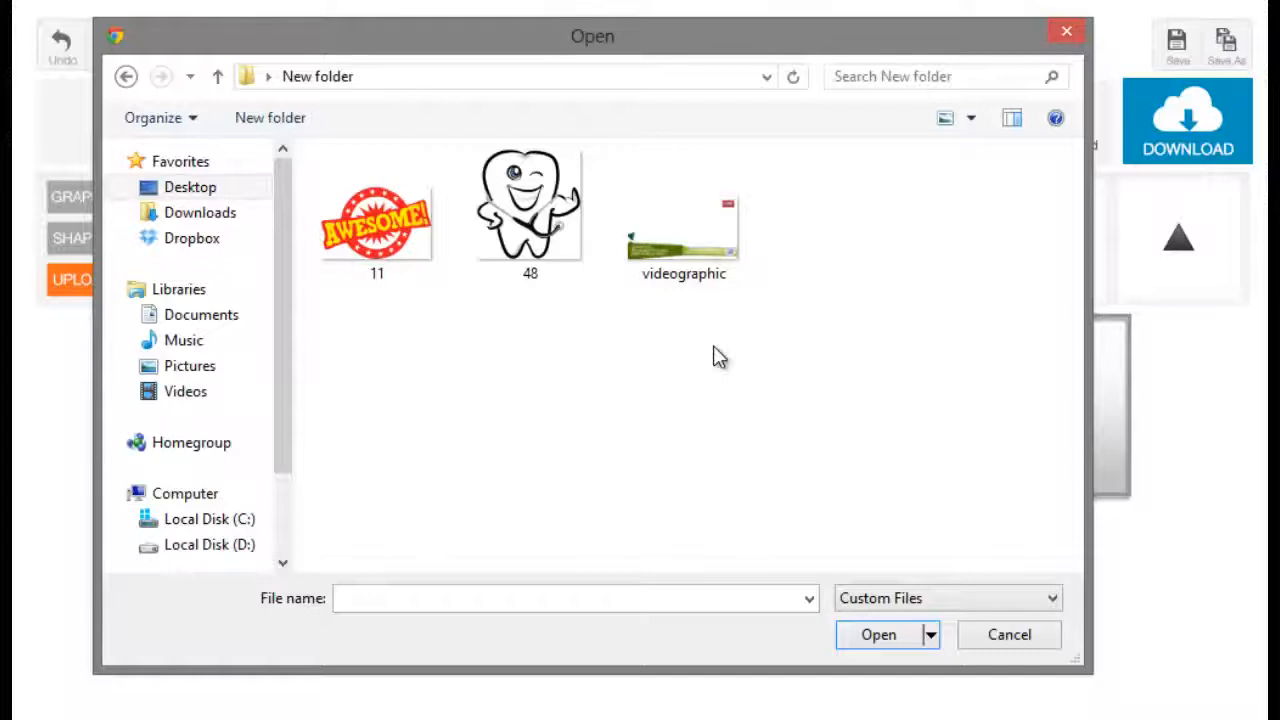
click(570, 250)
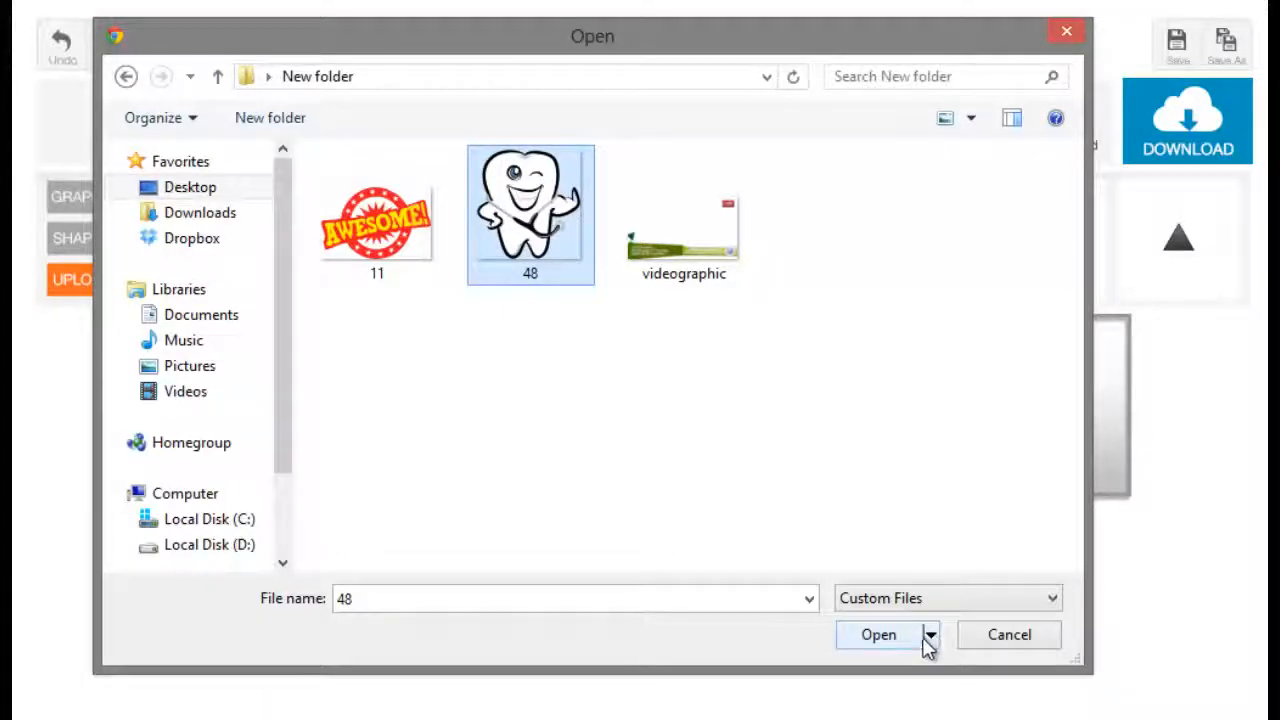
click(880, 636)
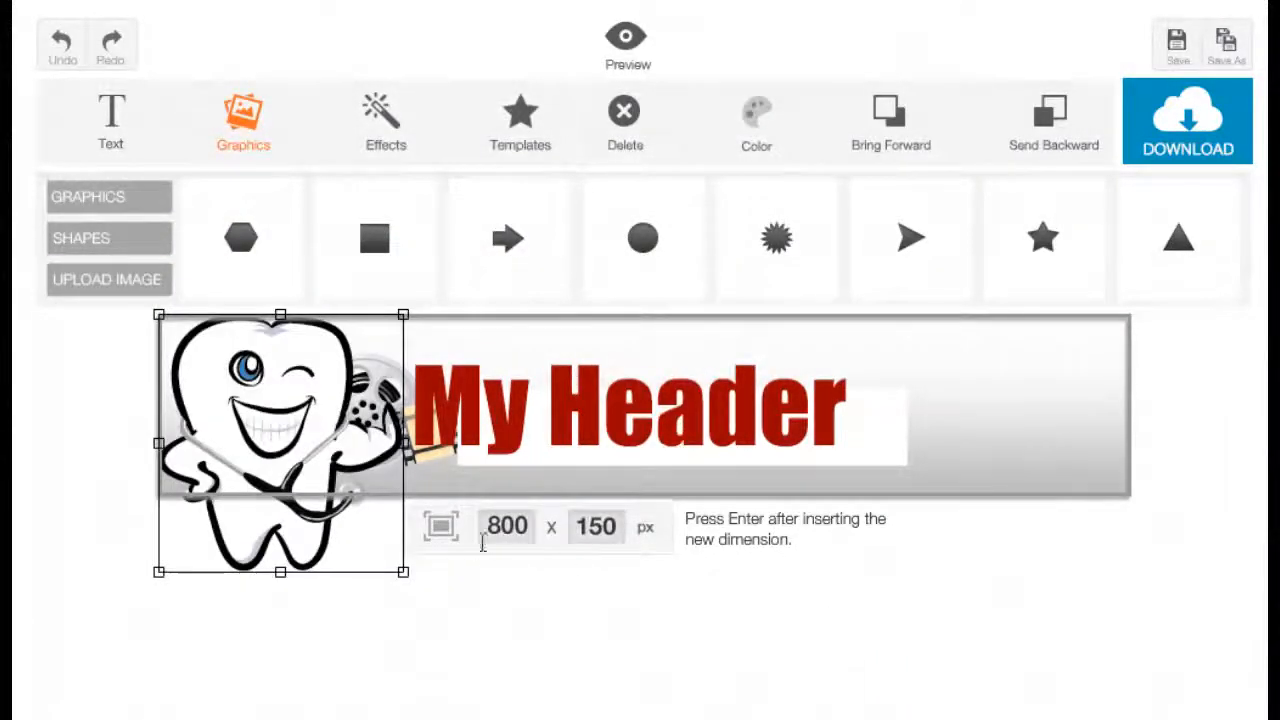
- Move the tooth cartoon to the end of the title, shrink it to fit the banner height and tilt it slightly clockwise
drag(310, 455, 969, 458)
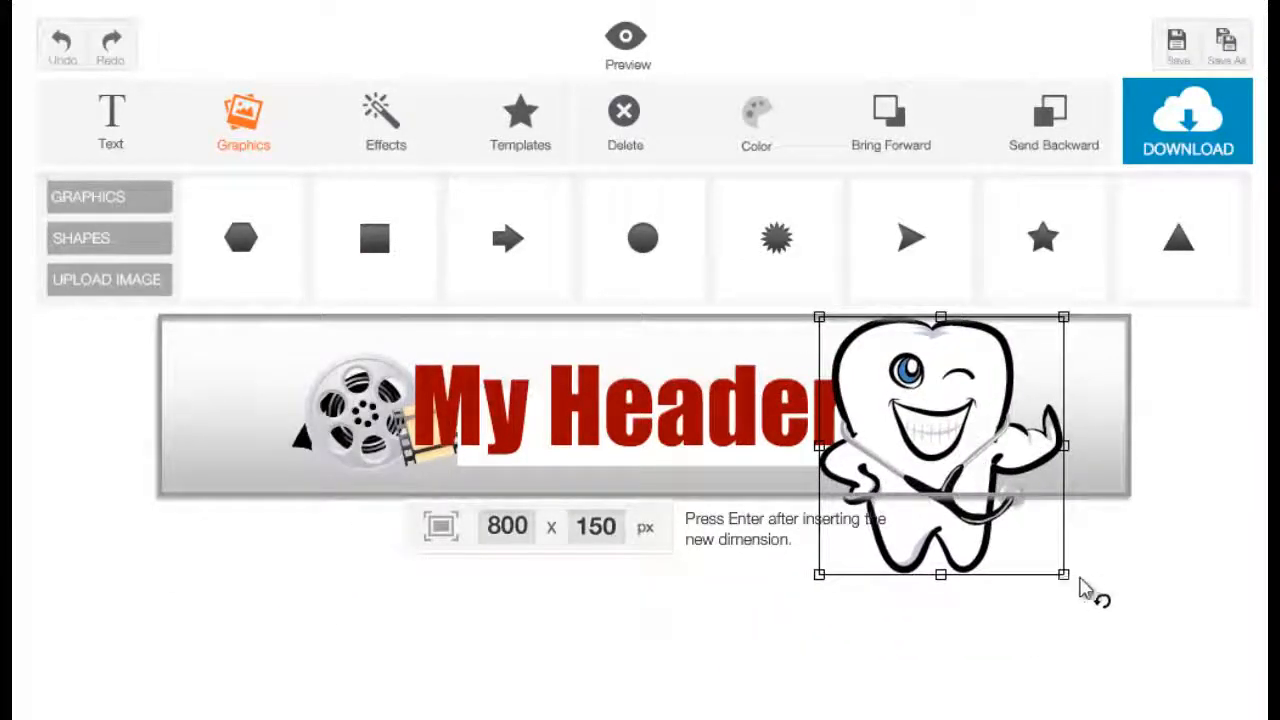
drag(1078, 588, 1045, 556)
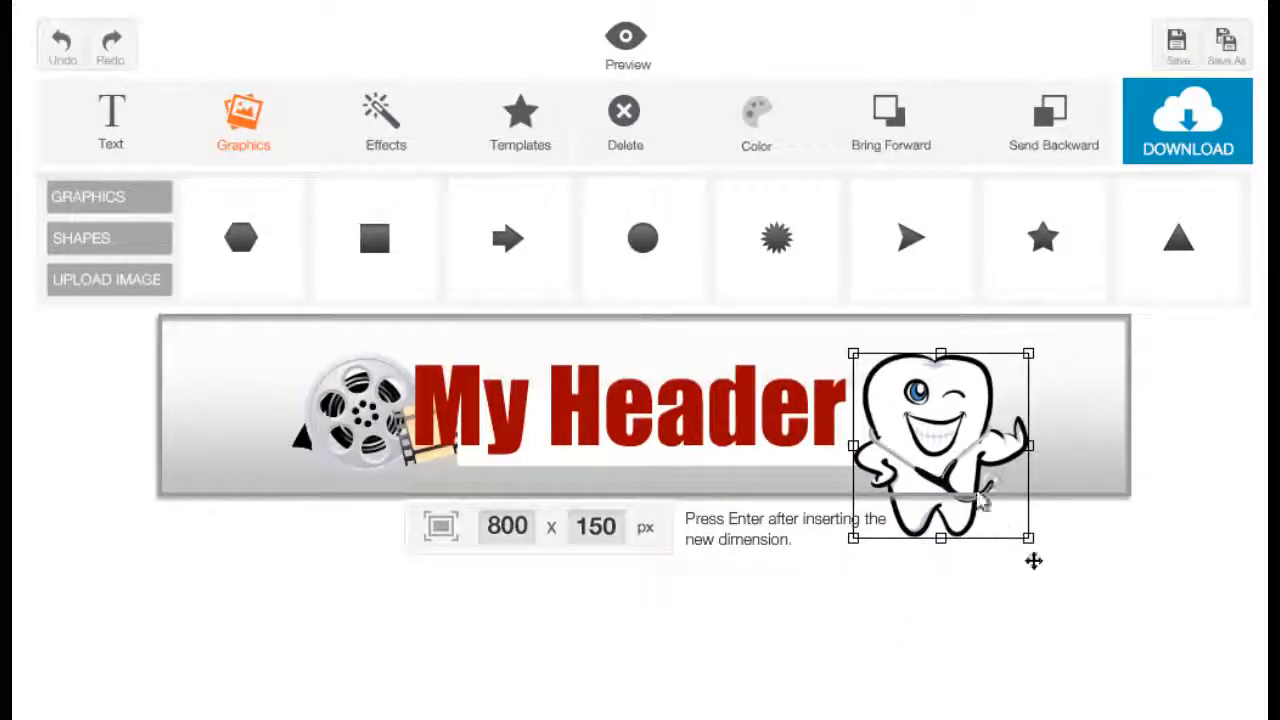
drag(955, 447, 932, 426)
drag(1020, 342, 1043, 366)
drag(948, 398, 934, 384)
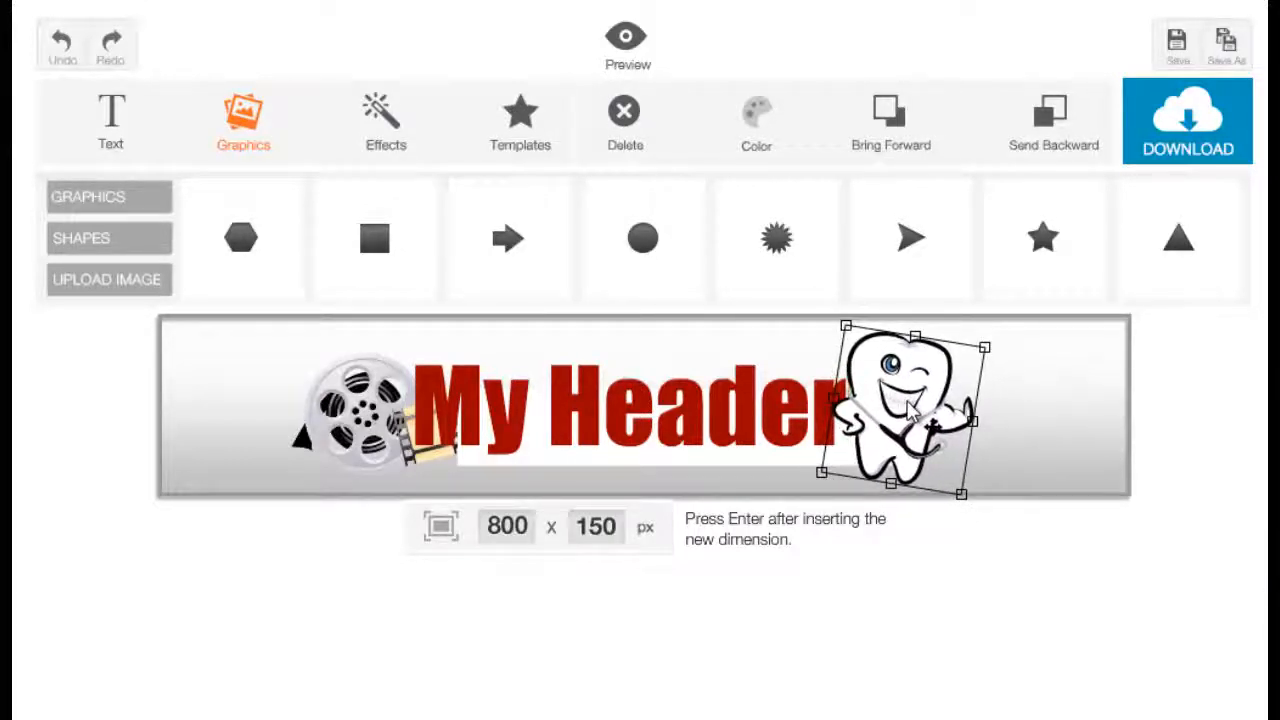
- Try the tooth cartoon one layer back, bring it forward again and nudge it against the title's last letter
click(1083, 150)
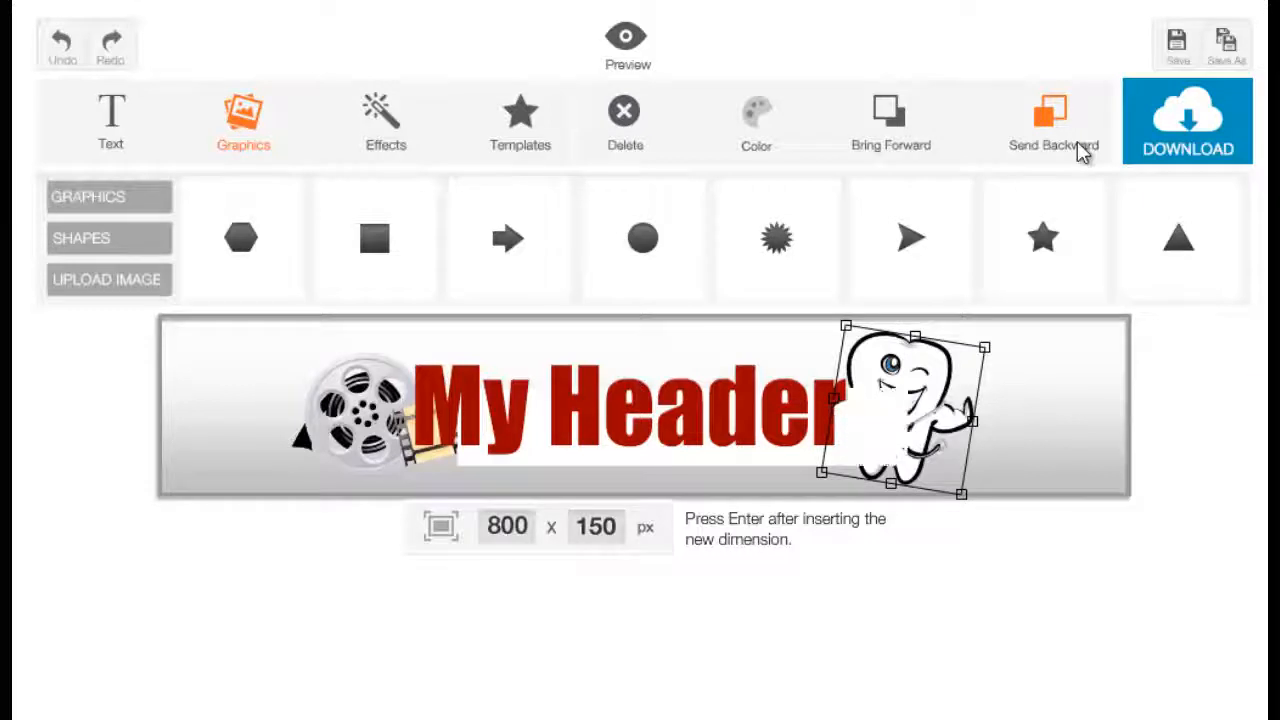
click(930, 140)
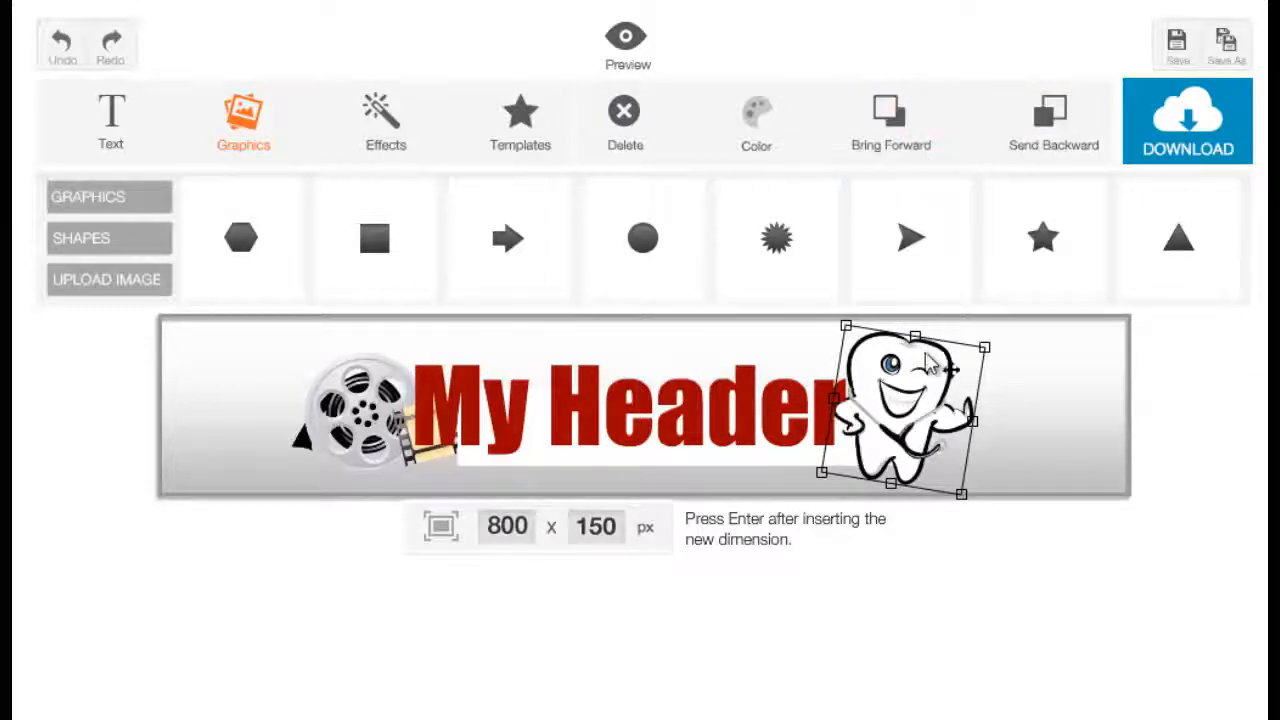
drag(930, 376, 921, 375)
click(1010, 386)
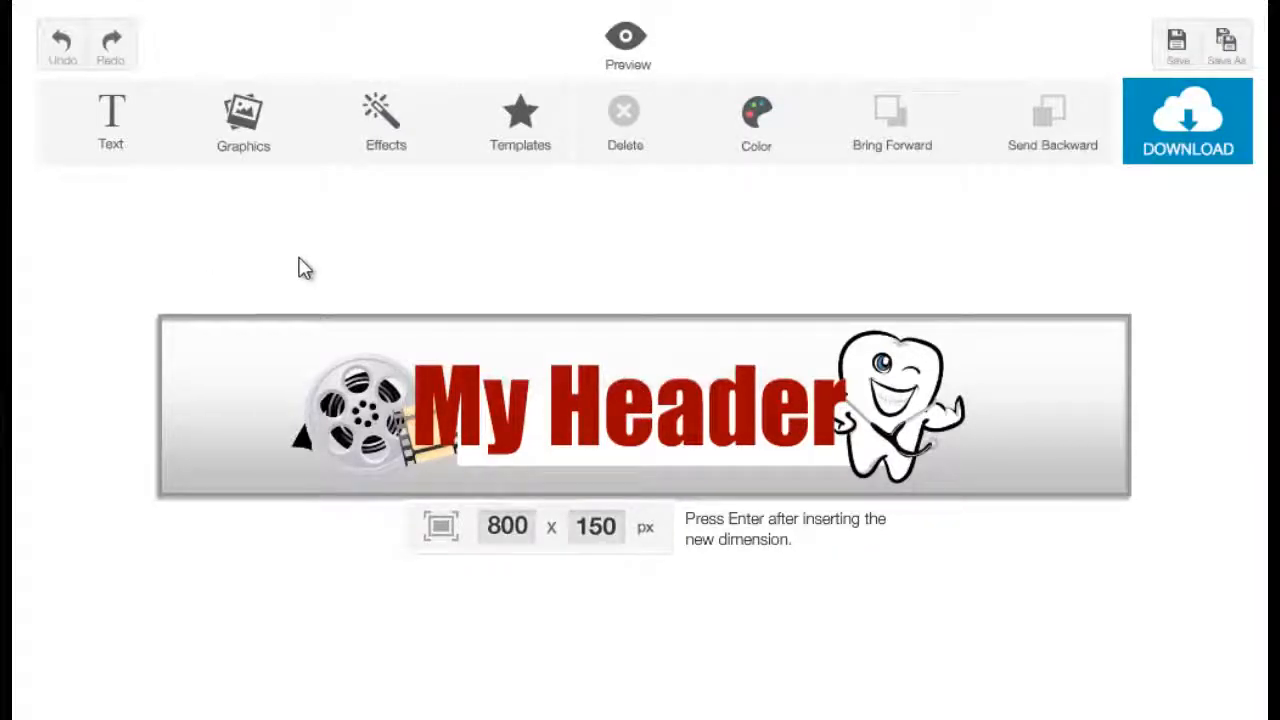
- Try the purple woven pattern and a vertical-stripe pattern on the banner background
click(395, 150)
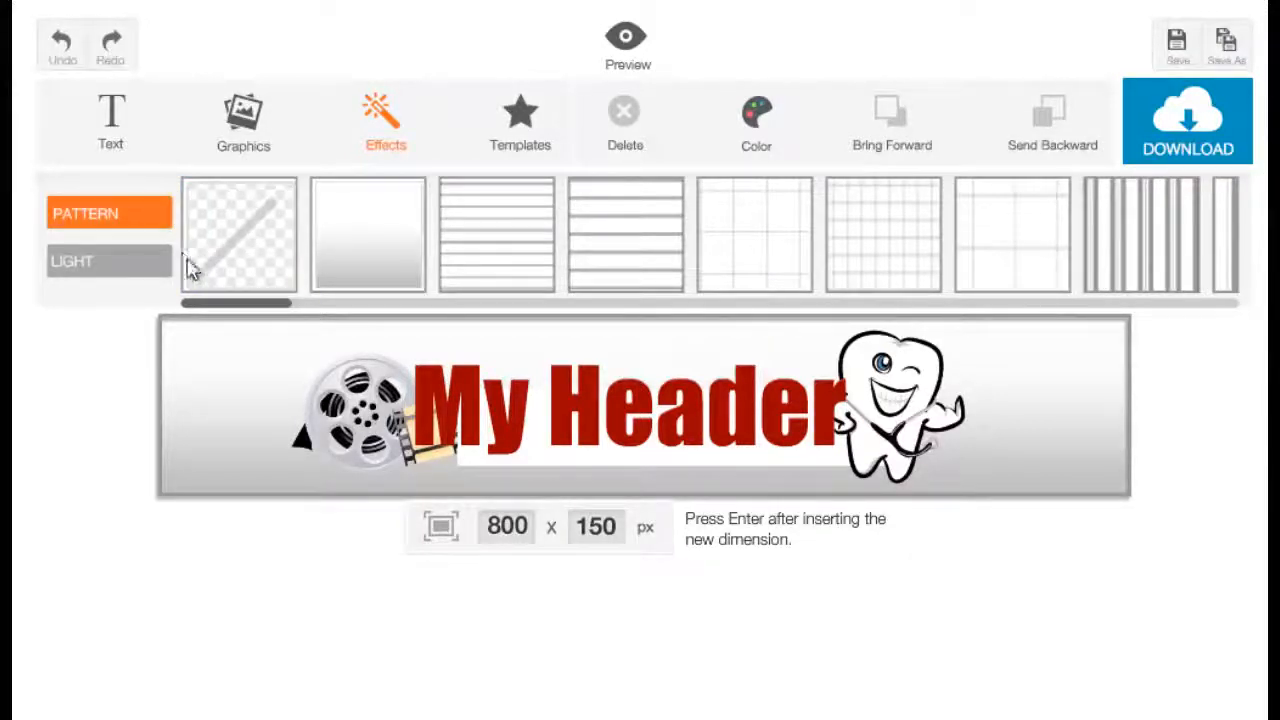
drag(235, 306, 718, 293)
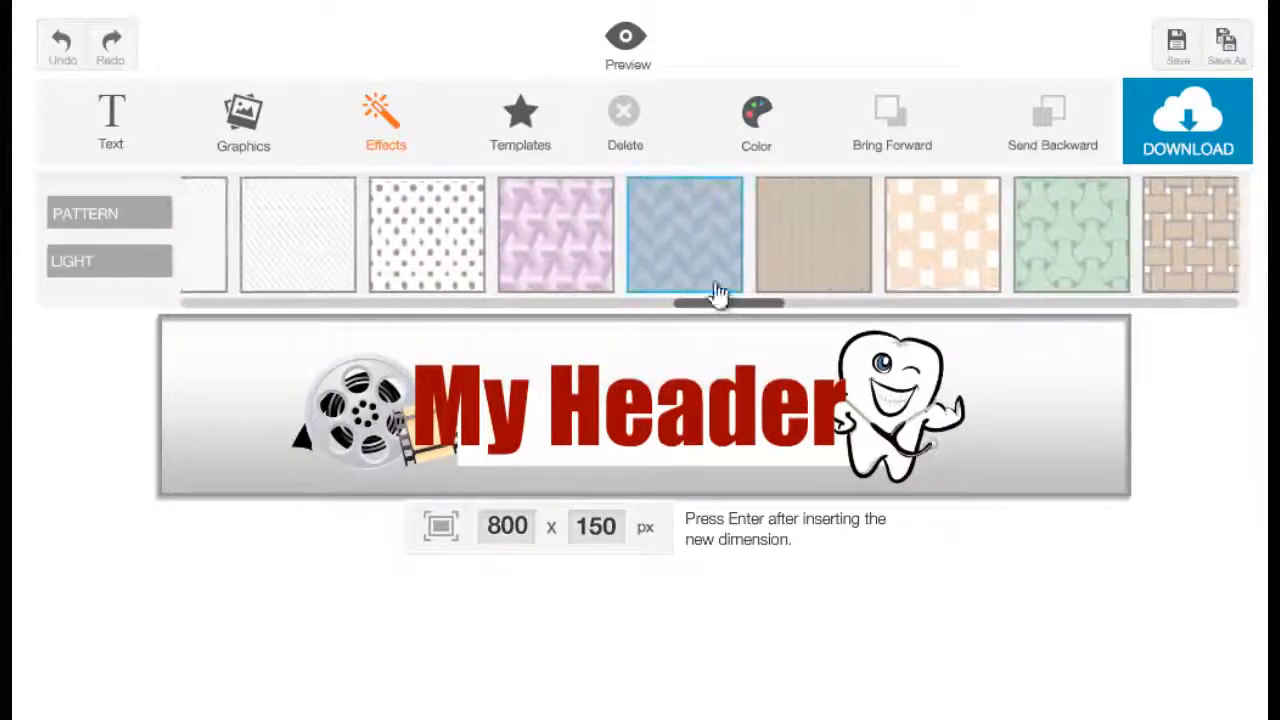
click(598, 250)
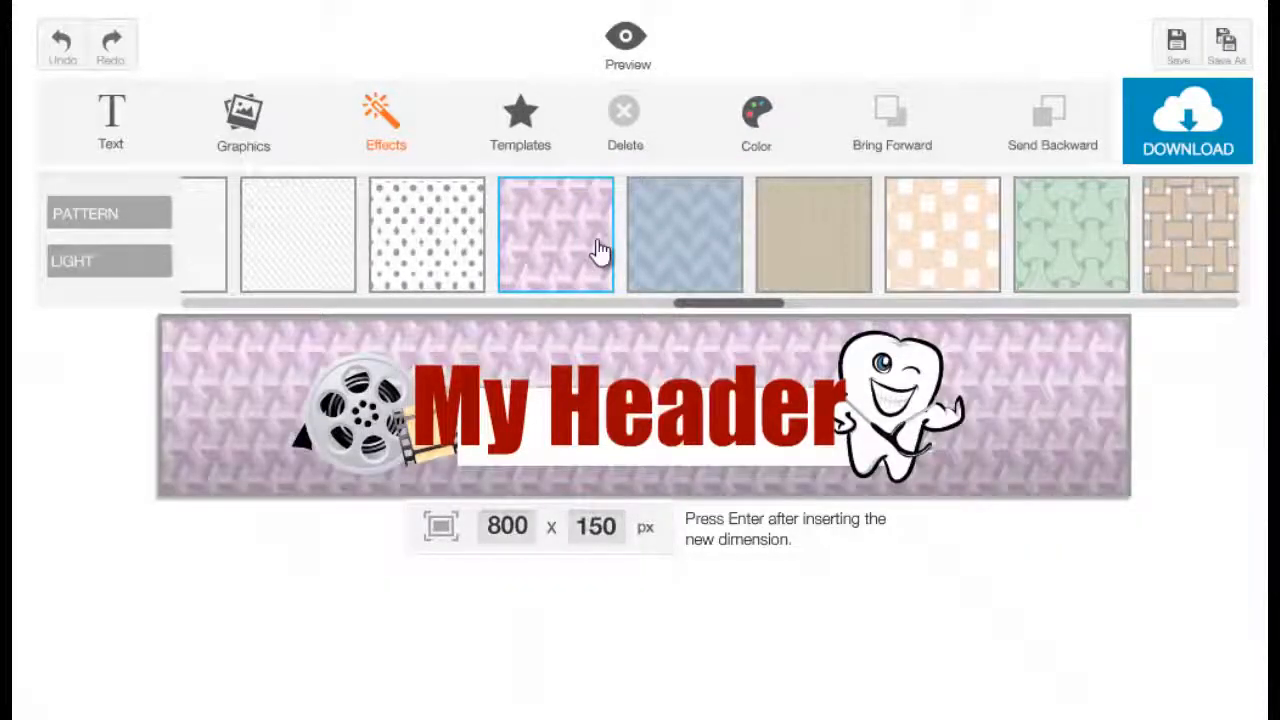
mouse_move(757, 306)
mouse_down()
mouse_move(577, 285)
mouse_move(514, 309)
mouse_move(457, 237)
mouse_up()
click(531, 251)
click(482, 250)
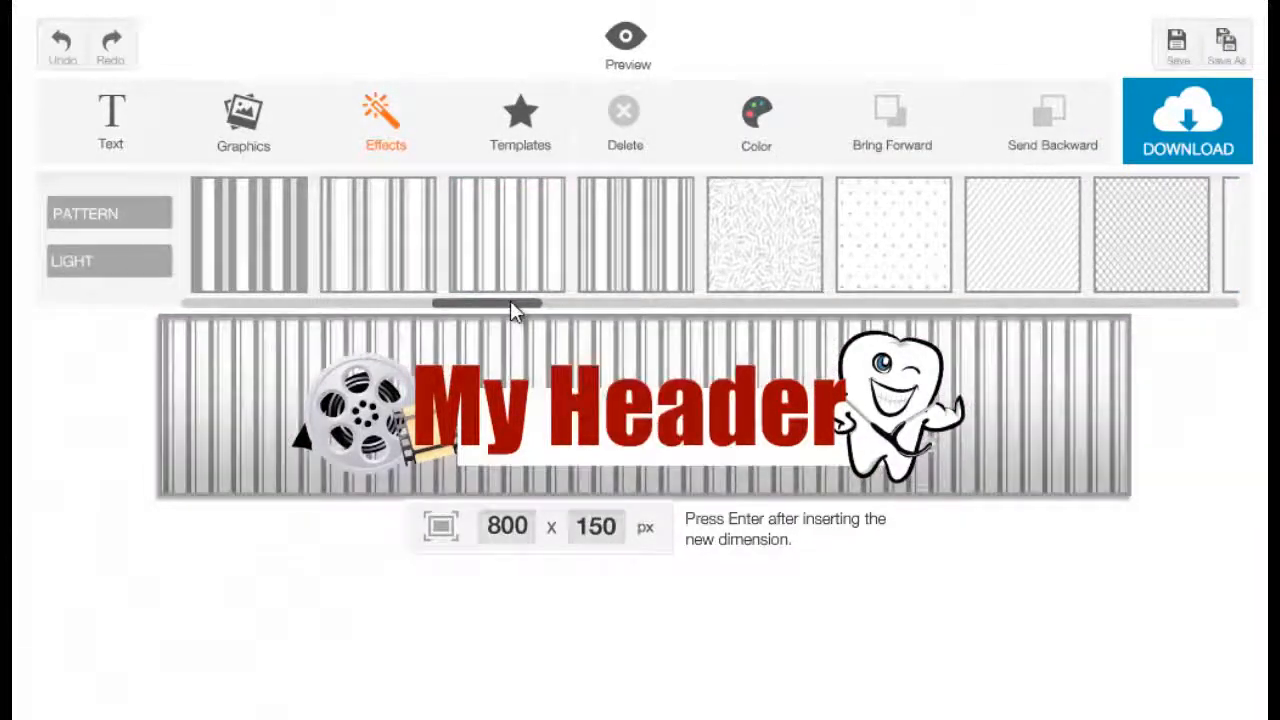
- Try the background without a pattern and with horizontal lines, and set it back to the plain gradient pattern
drag(509, 307, 234, 309)
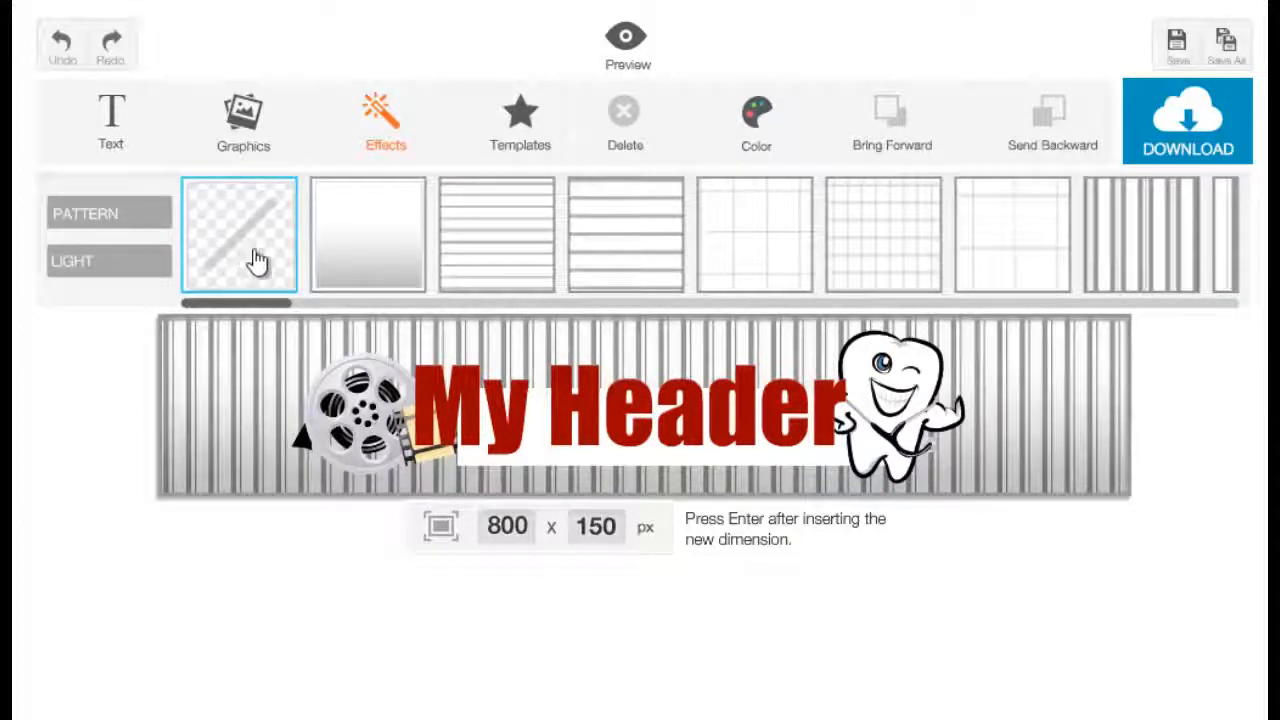
click(246, 257)
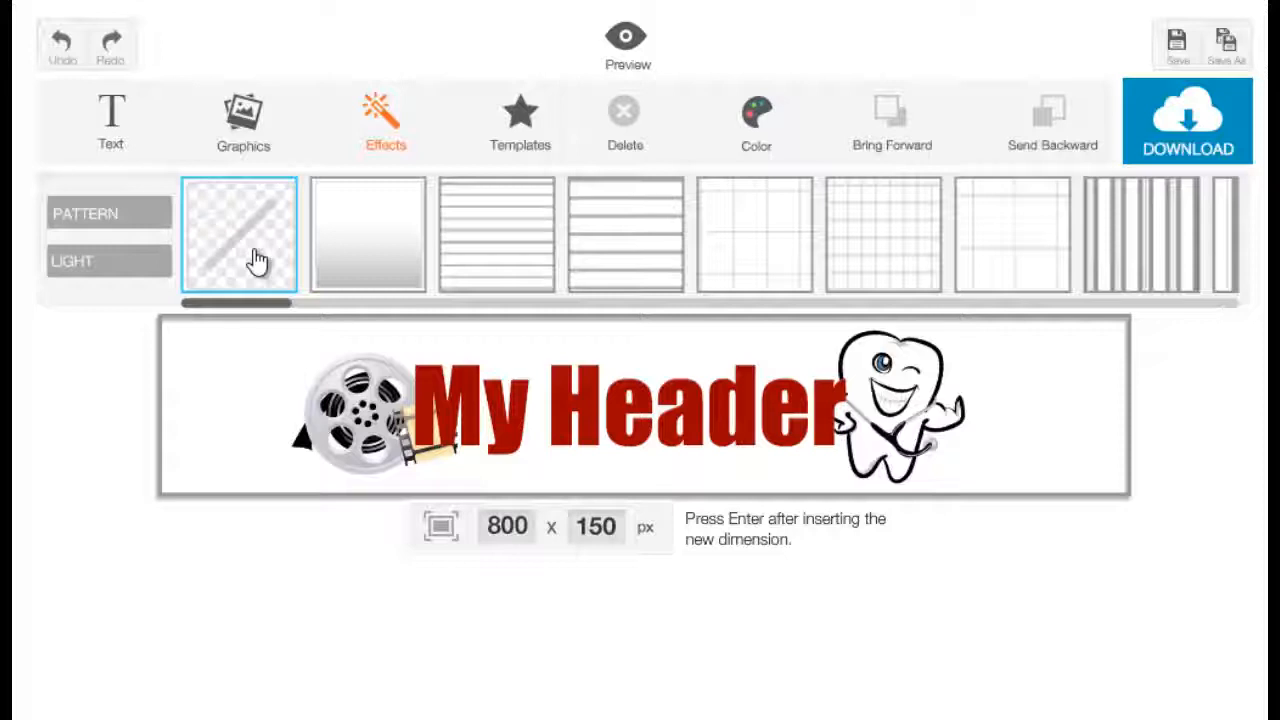
click(352, 270)
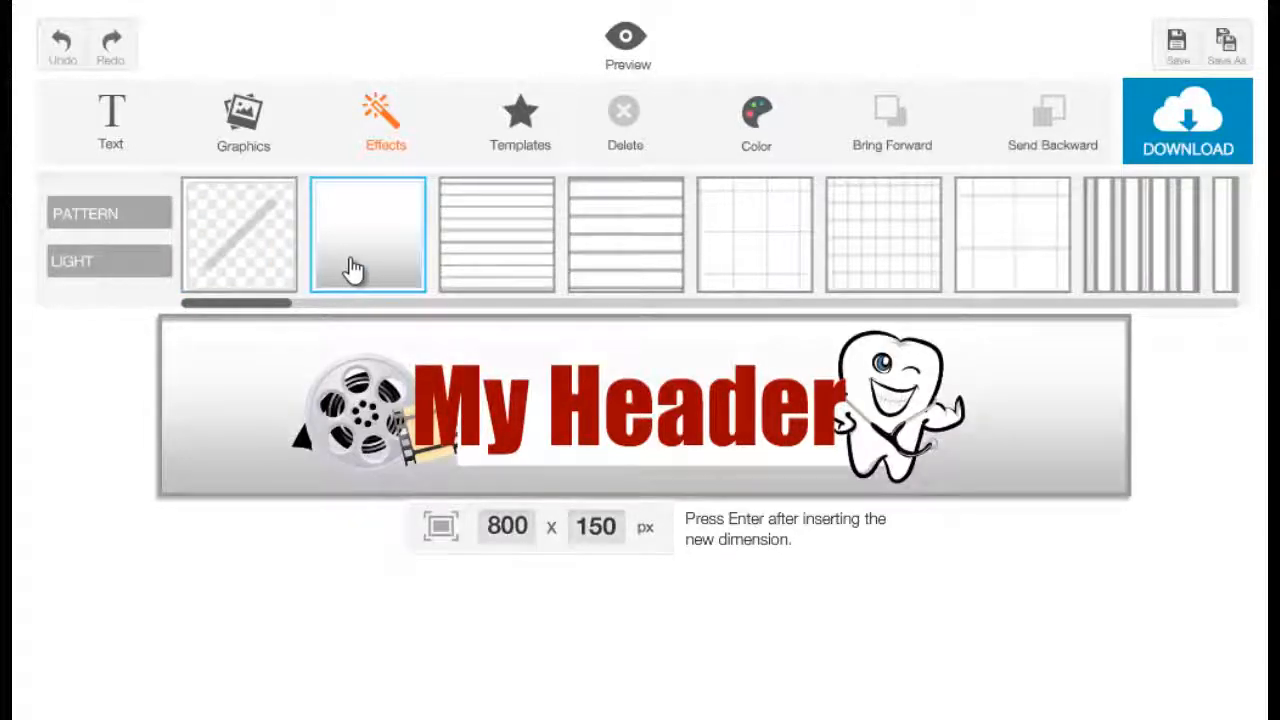
click(549, 238)
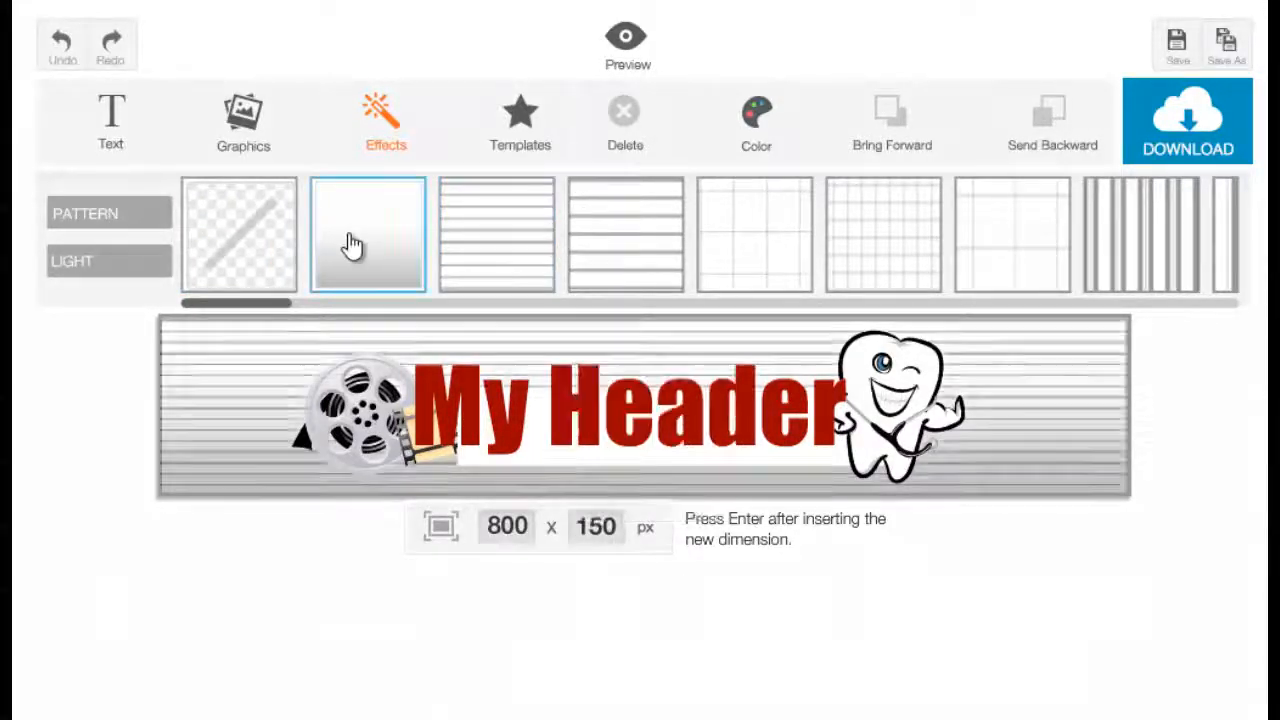
click(350, 246)
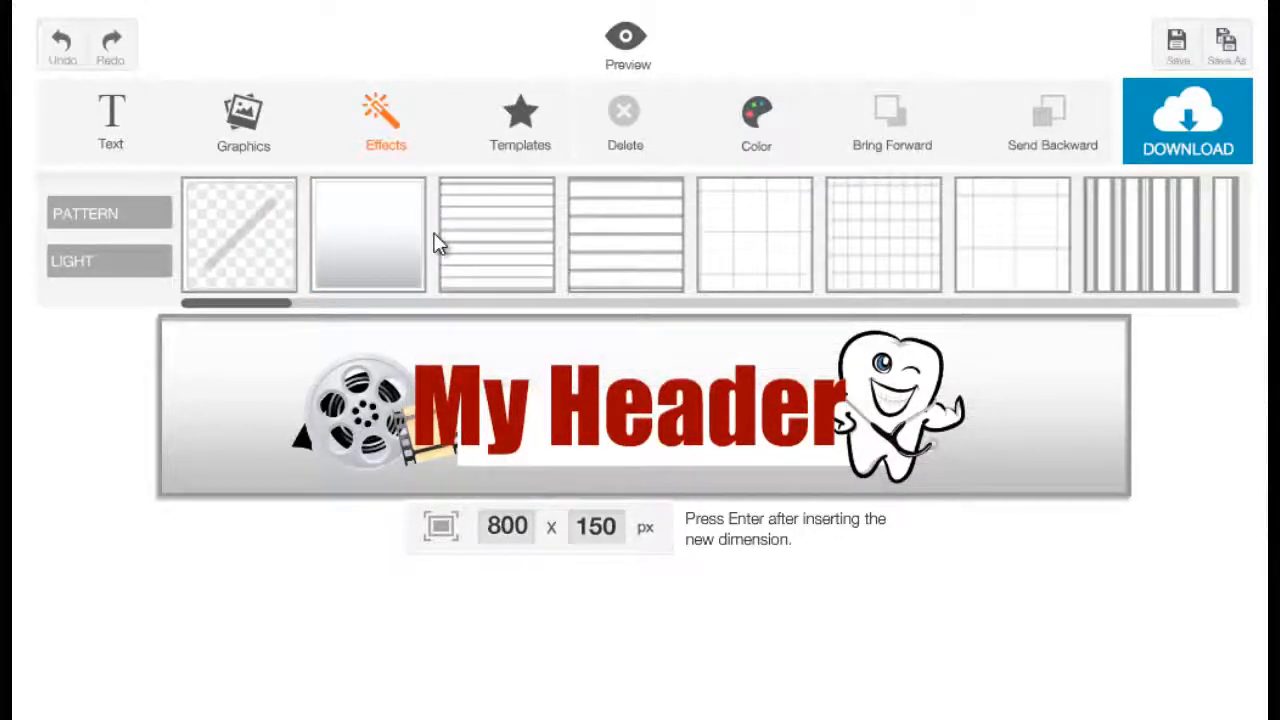
click(173, 476)
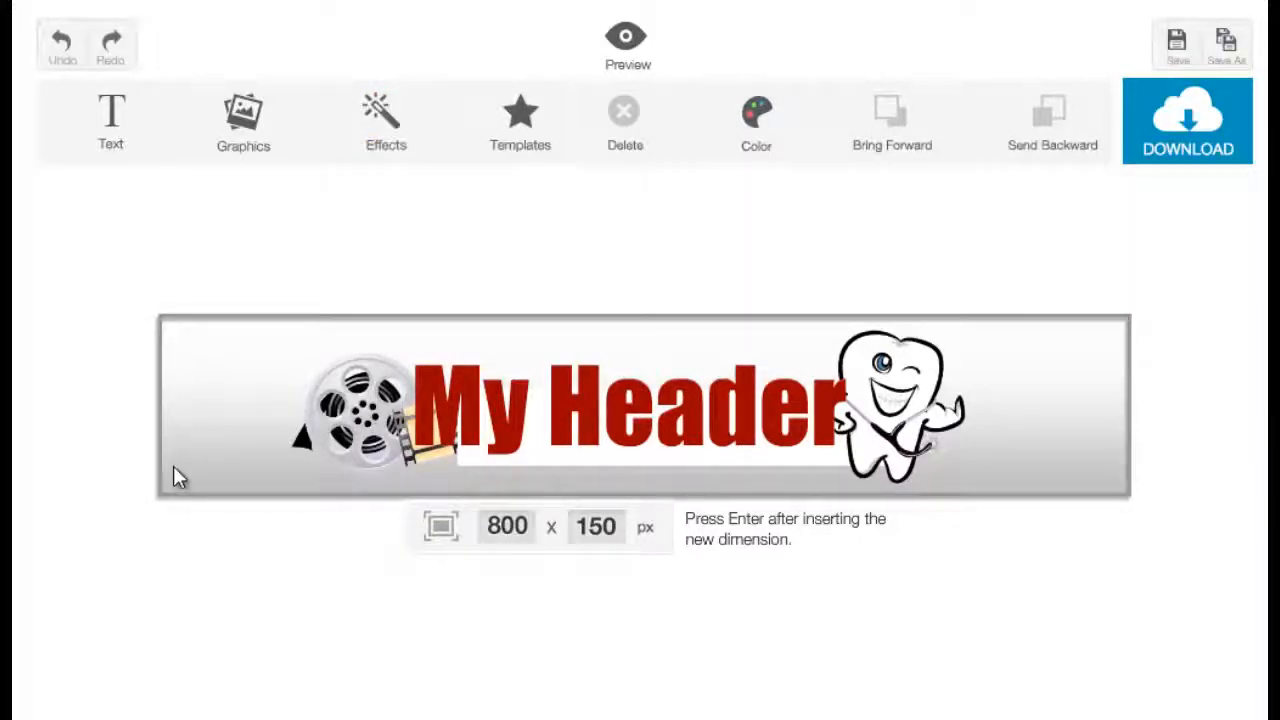
- Try a green banner background and replace it with a pale yellow one (ffdf81)
click(756, 118)
drag(831, 226, 882, 256)
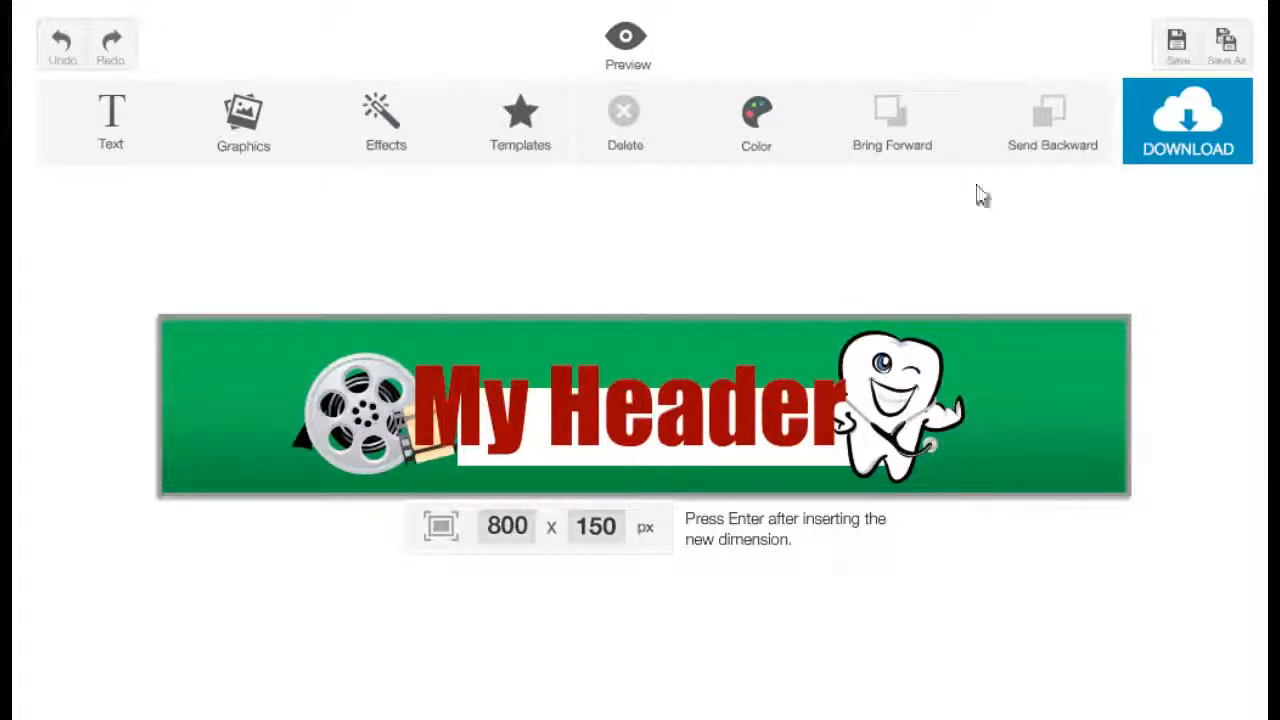
click(764, 120)
mouse_move(800, 200)
mouse_down()
mouse_move(820, 223)
mouse_move(831, 194)
mouse_move(820, 200)
mouse_up()
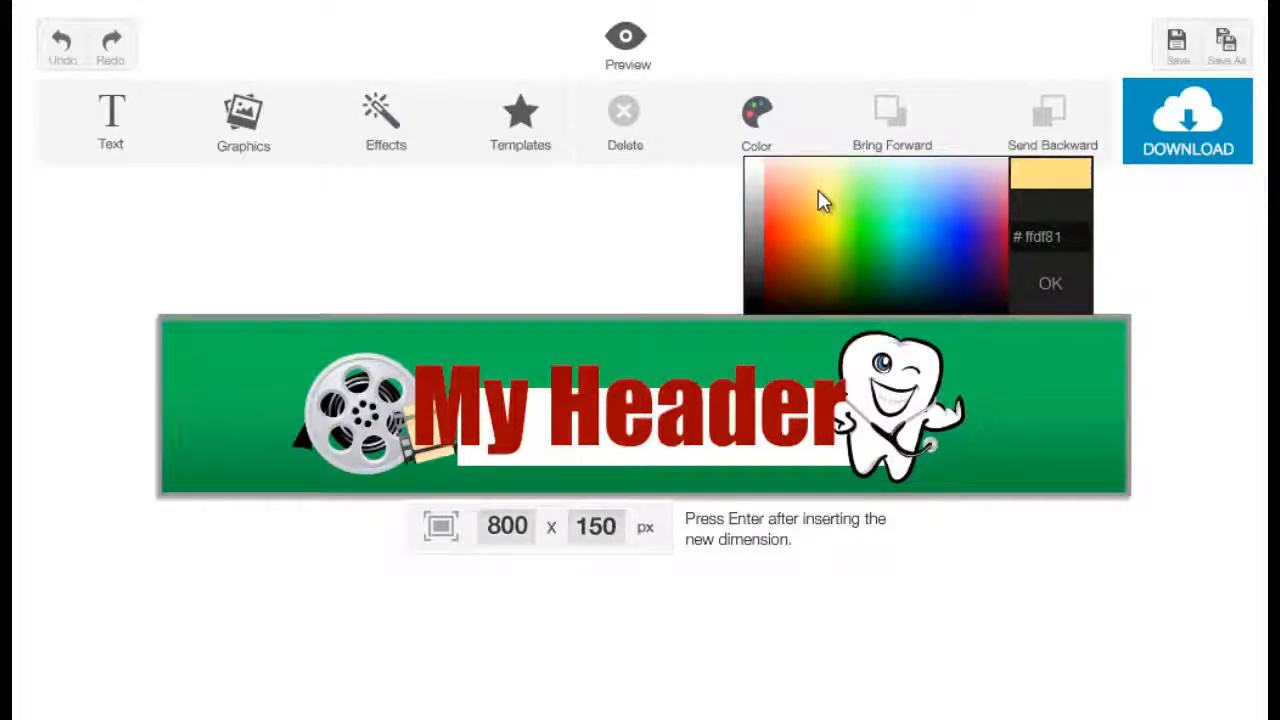
key(Return)
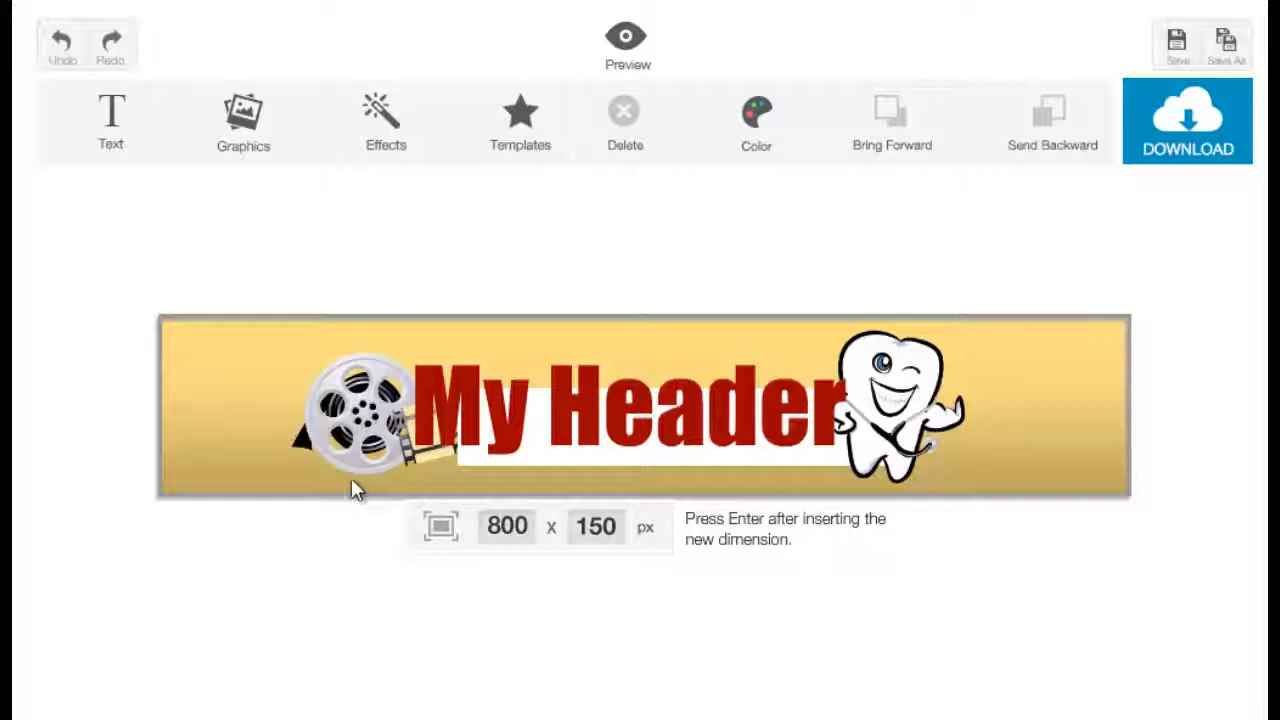
- Add the Smooth light effect and center it over the title
click(386, 145)
drag(243, 309, 237, 362)
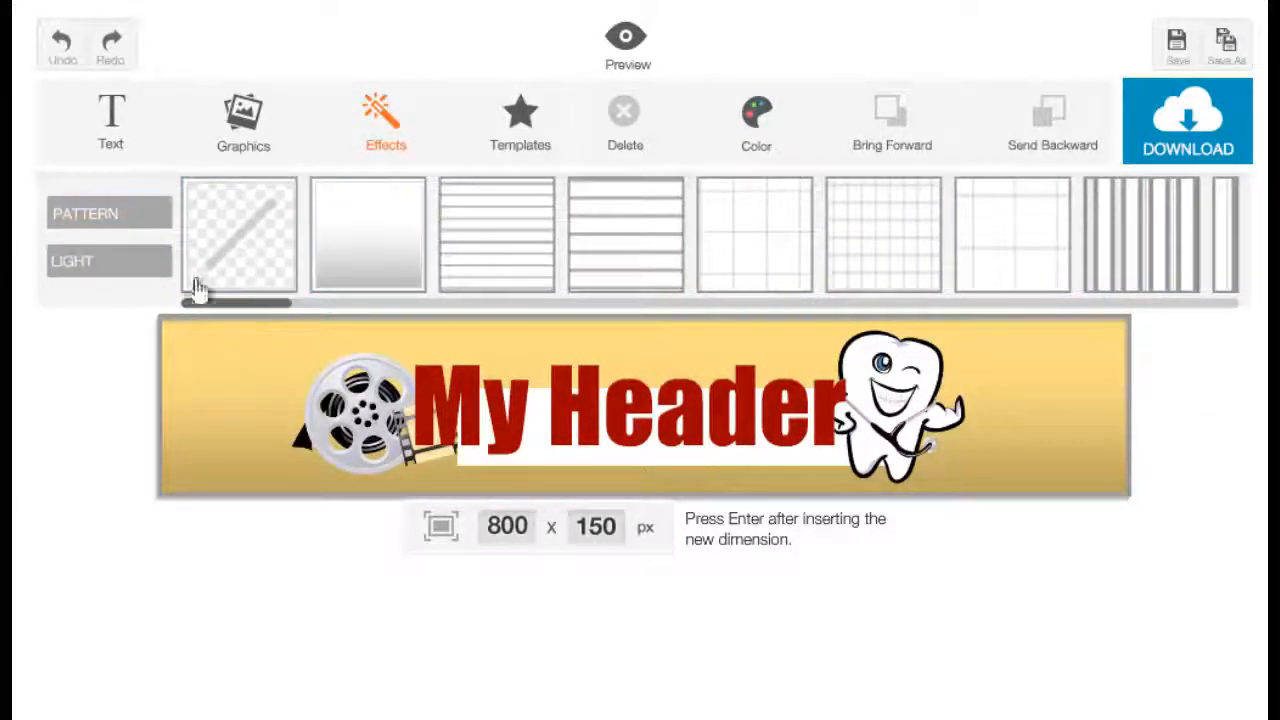
click(100, 270)
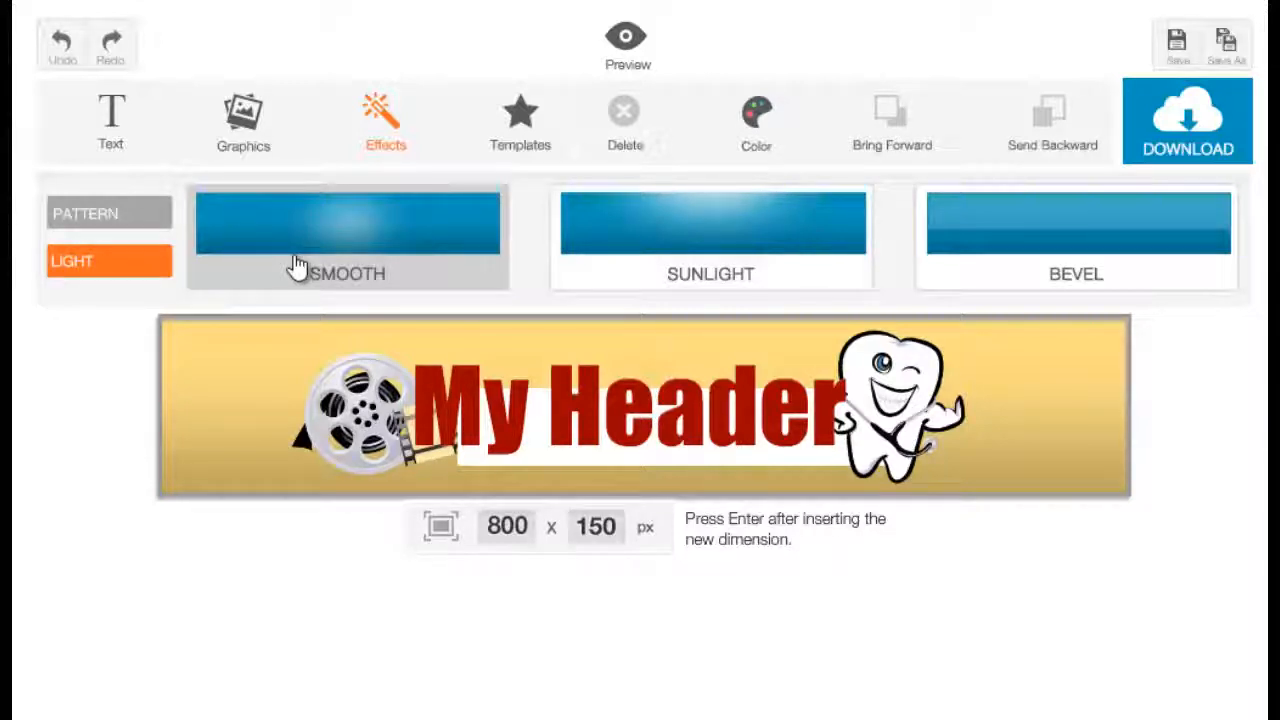
click(229, 472)
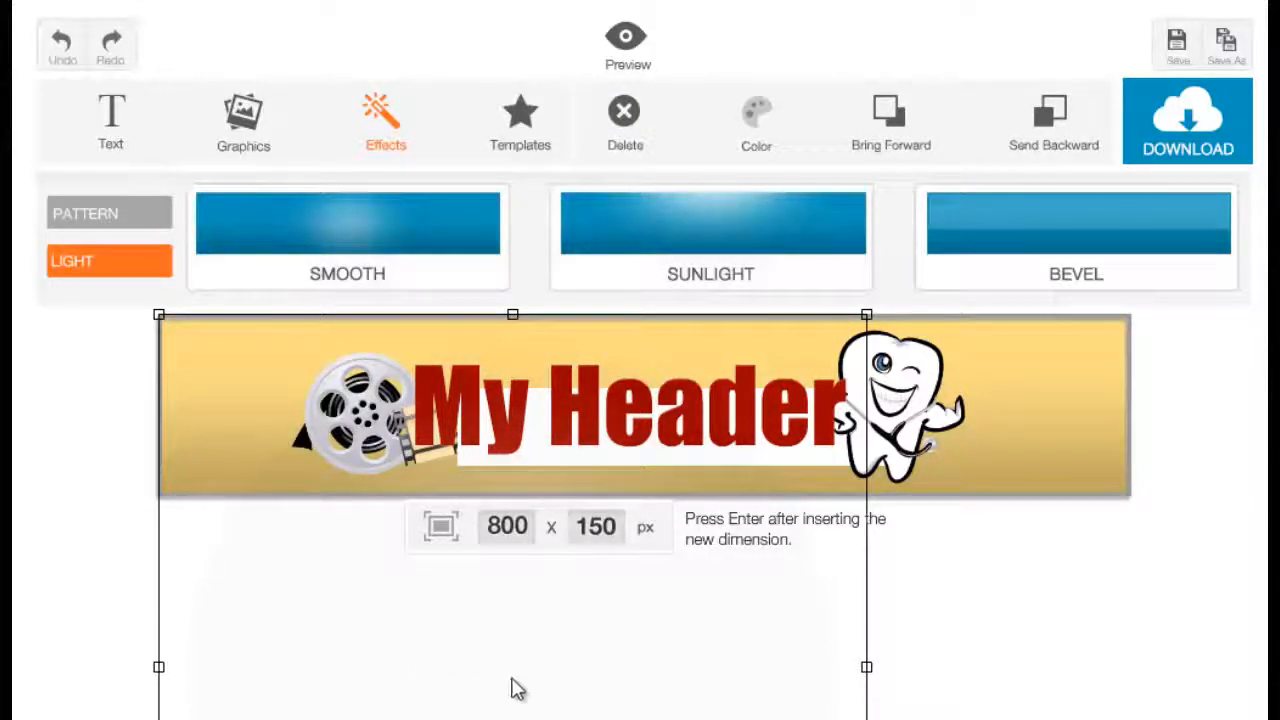
drag(503, 697, 650, 415)
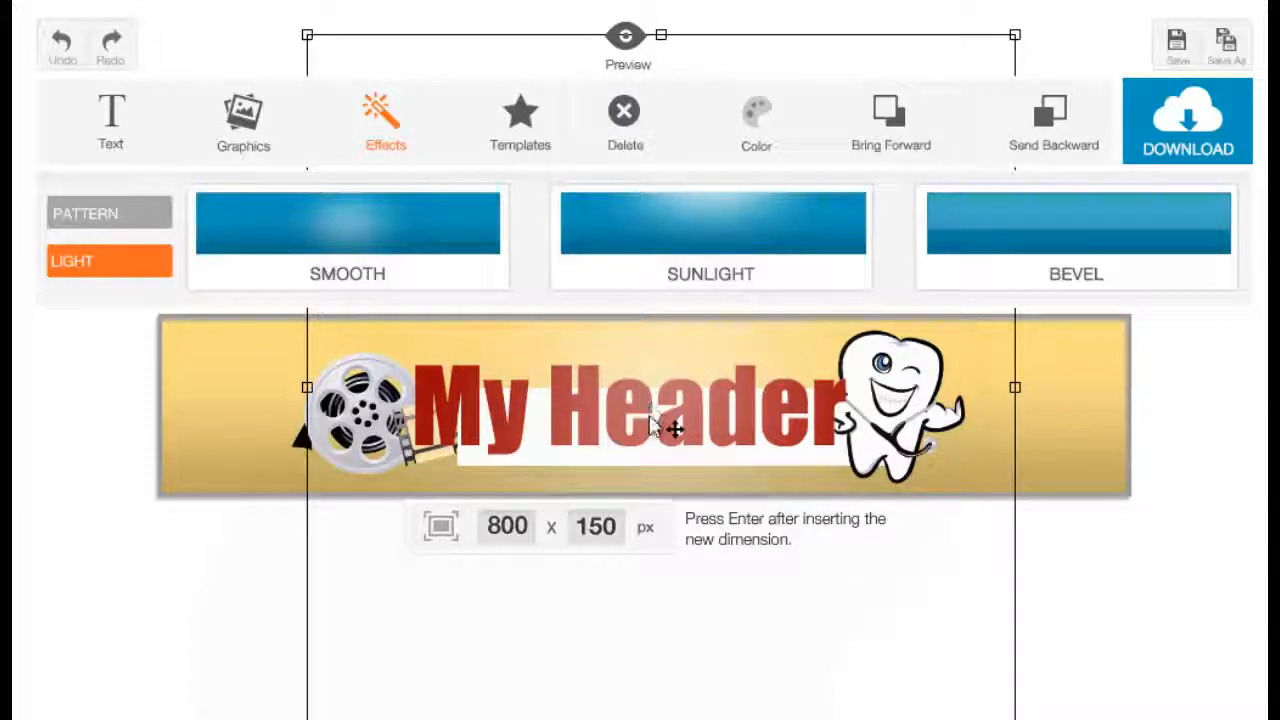
drag(650, 418, 670, 437)
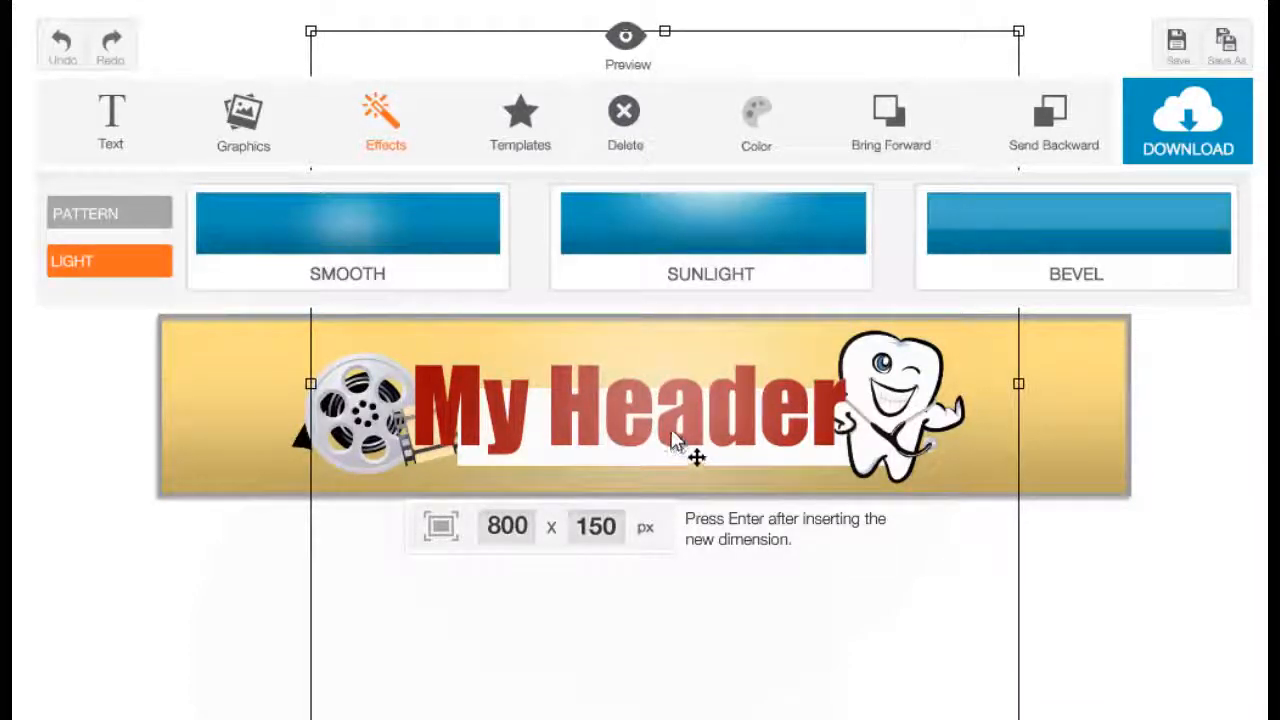
- Send the Smooth light effect behind the title and delete it from the banner
click(1052, 148)
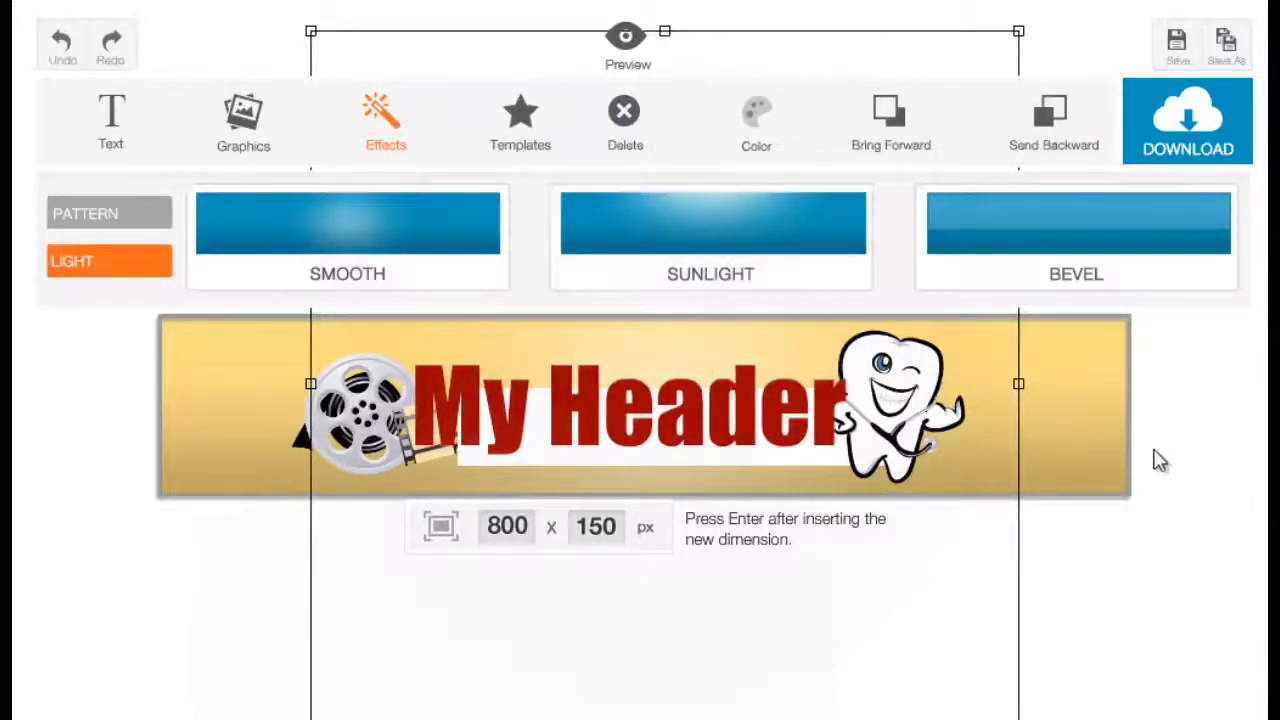
click(1078, 438)
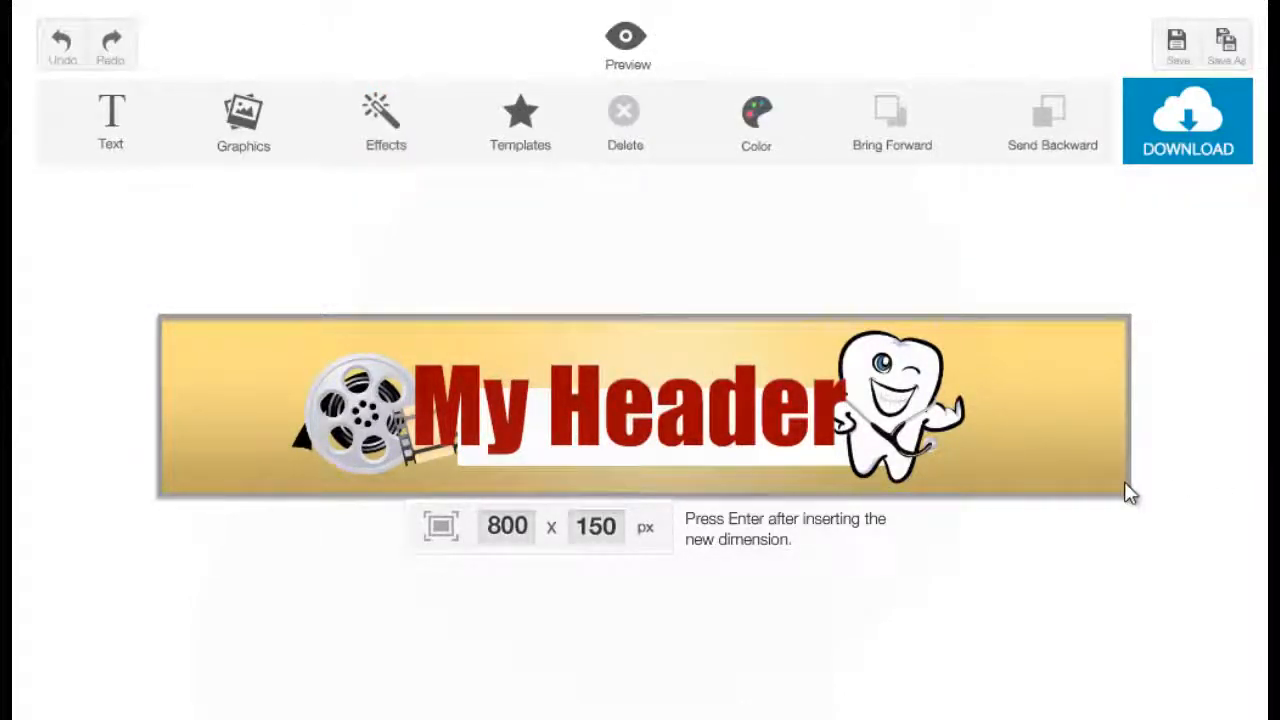
click(683, 649)
click(589, 688)
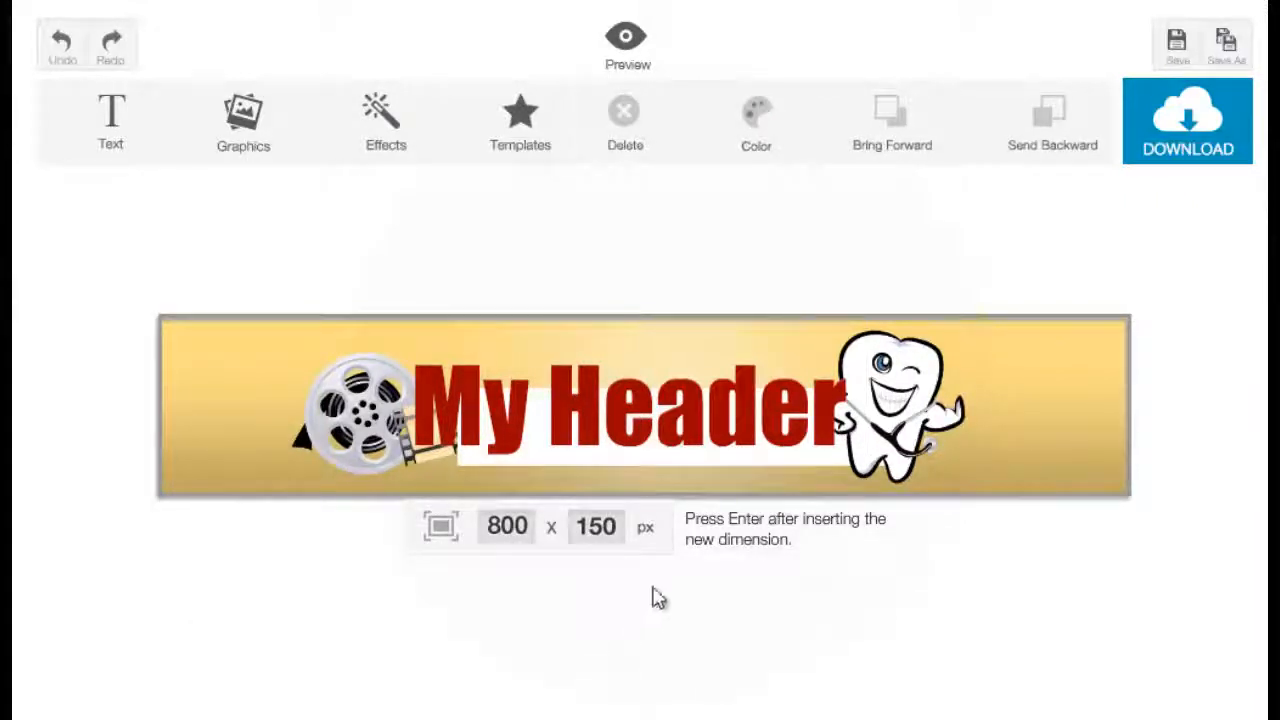
click(690, 347)
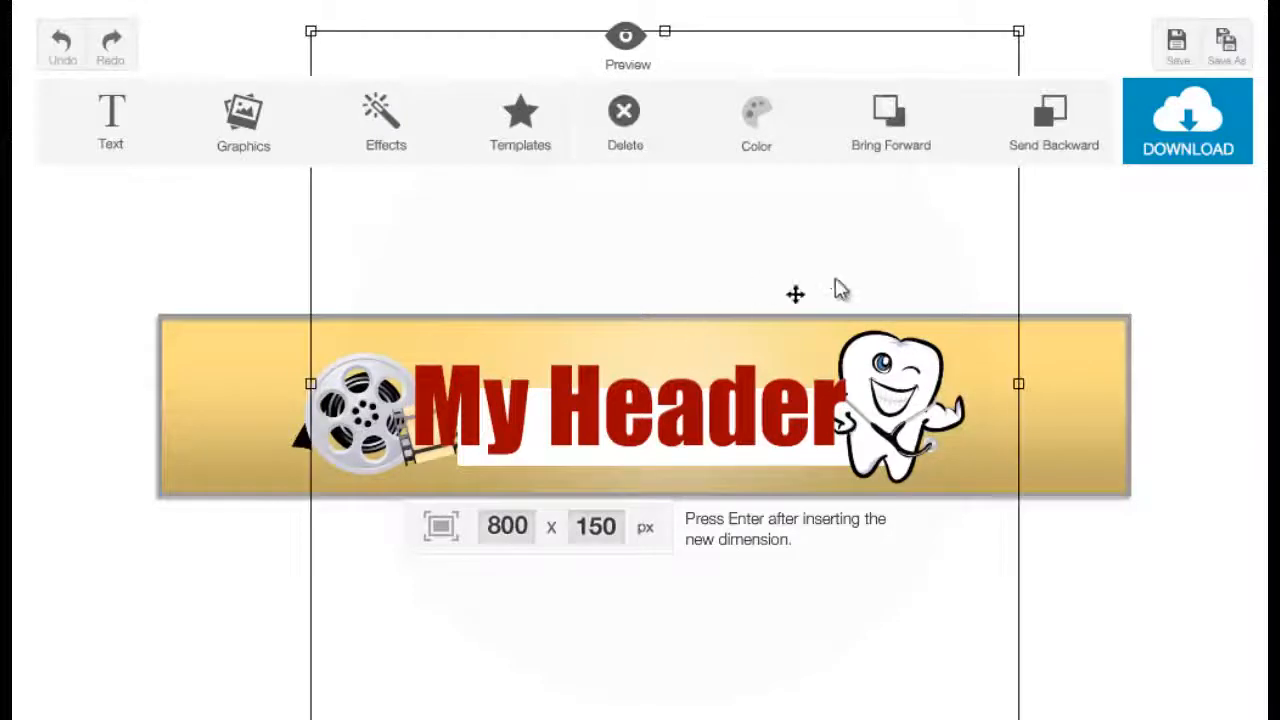
- Add the Sunlight light effect, center it on the banner slightly reduced, and send it behind the title
click(410, 145)
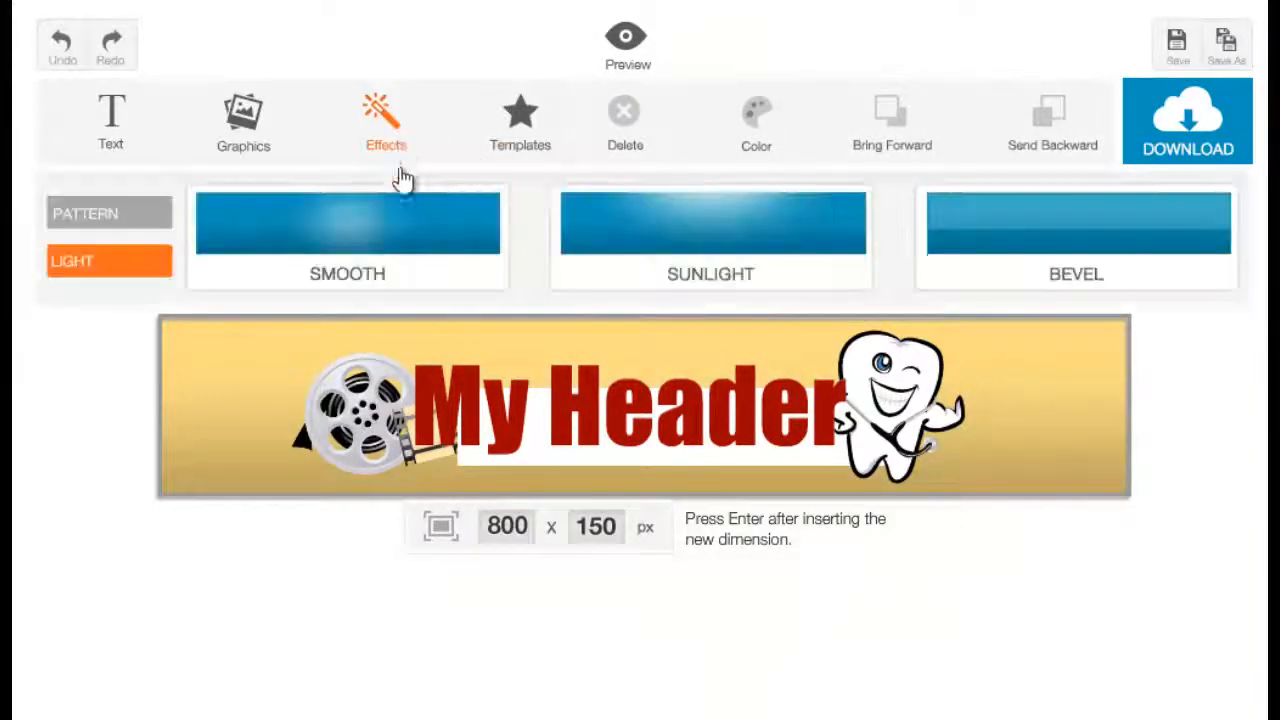
click(658, 280)
click(606, 351)
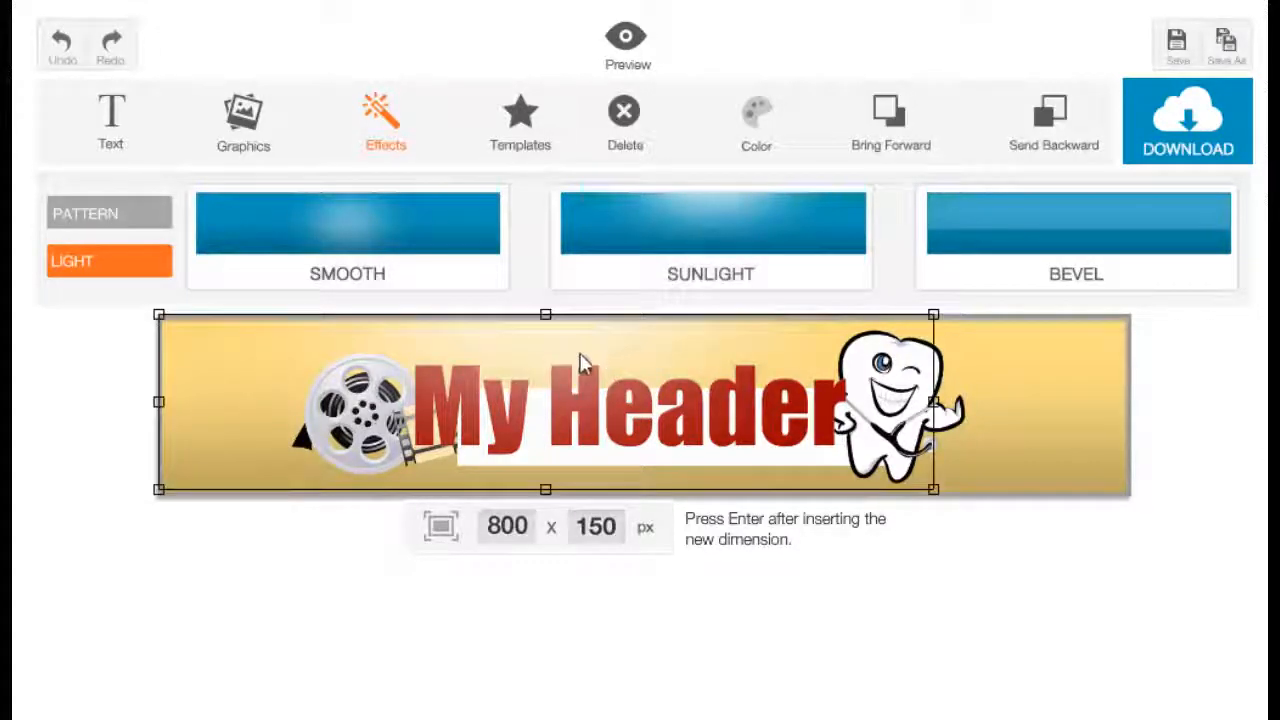
drag(579, 355, 715, 342)
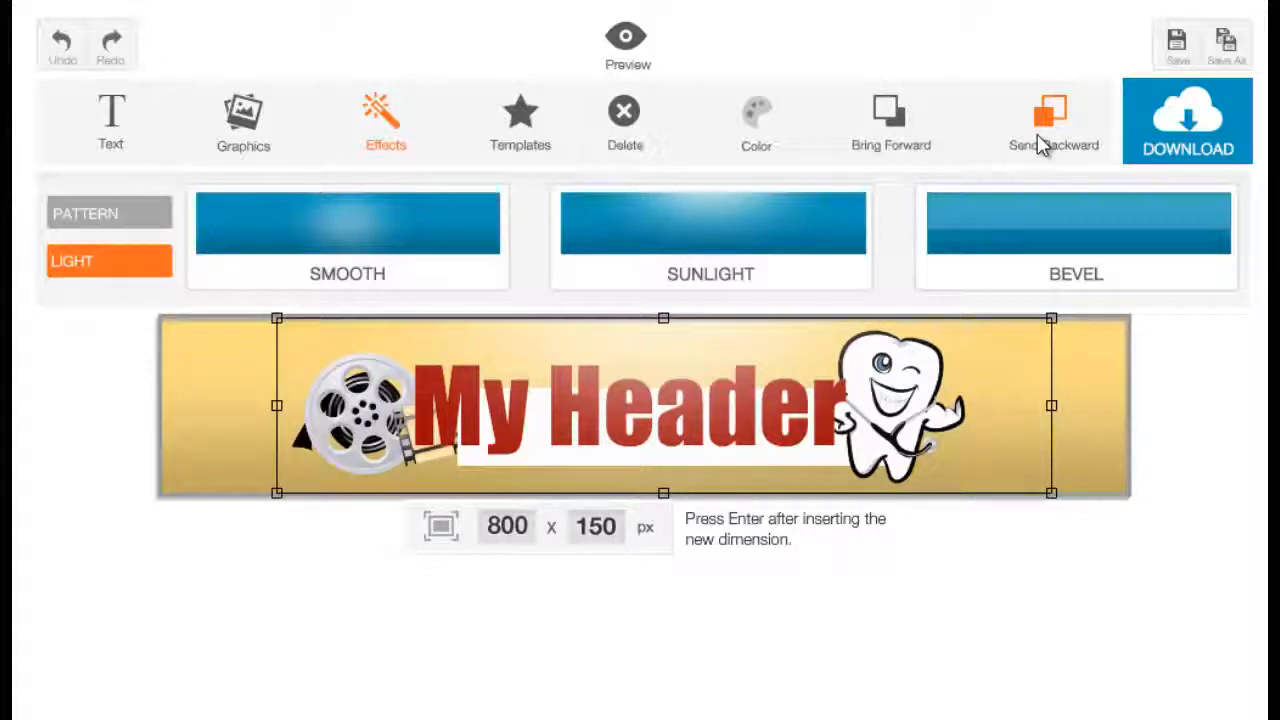
drag(1051, 496, 1097, 509)
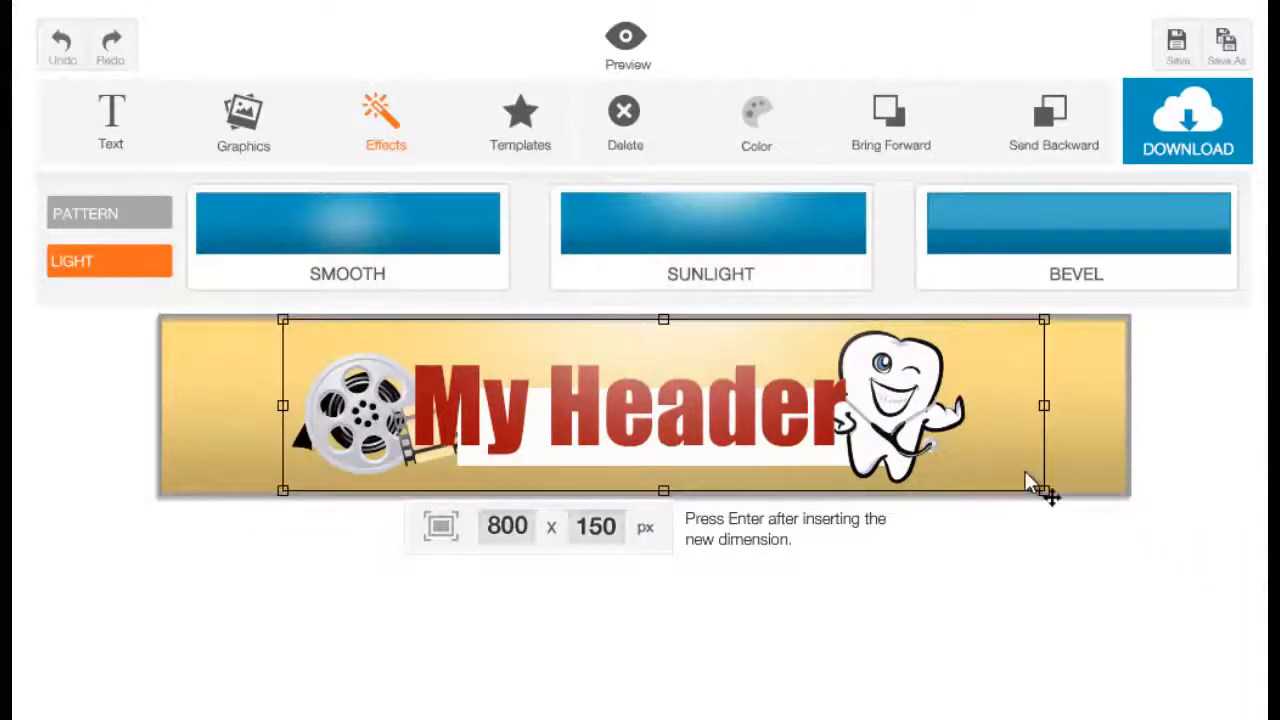
click(1032, 232)
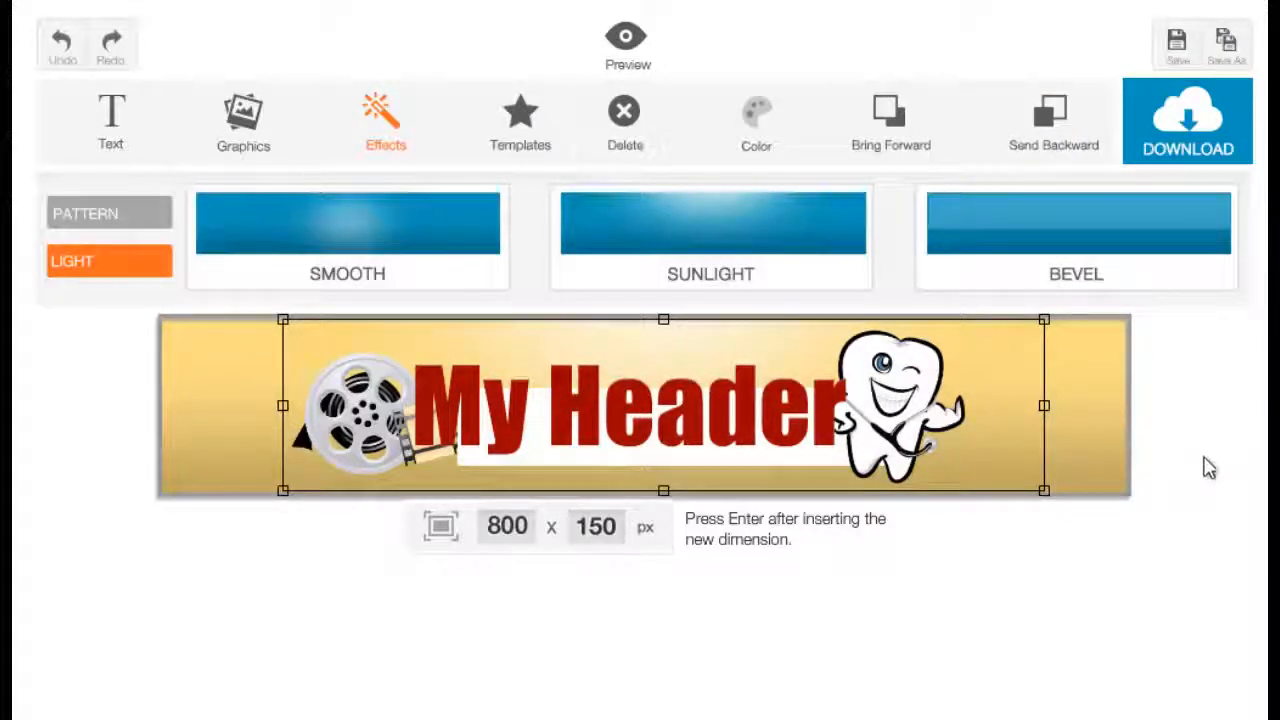
click(1088, 482)
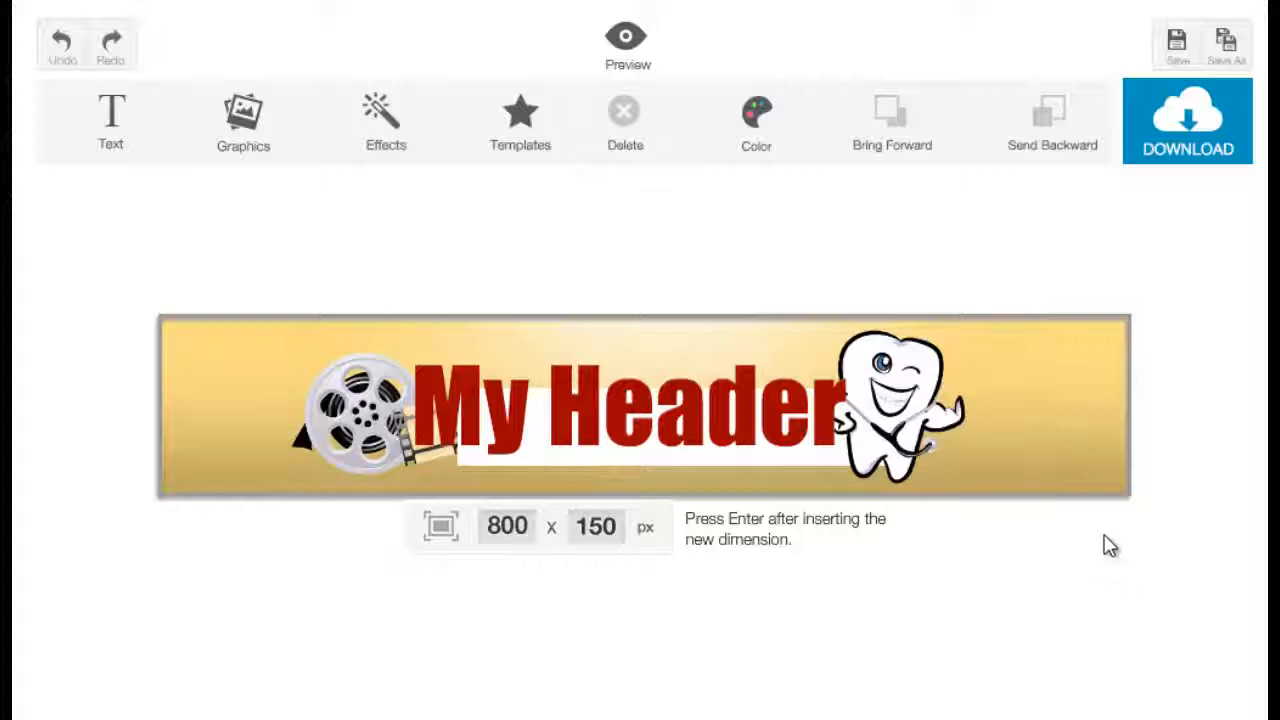
- Delete the Sunlight effect from the banner
click(764, 361)
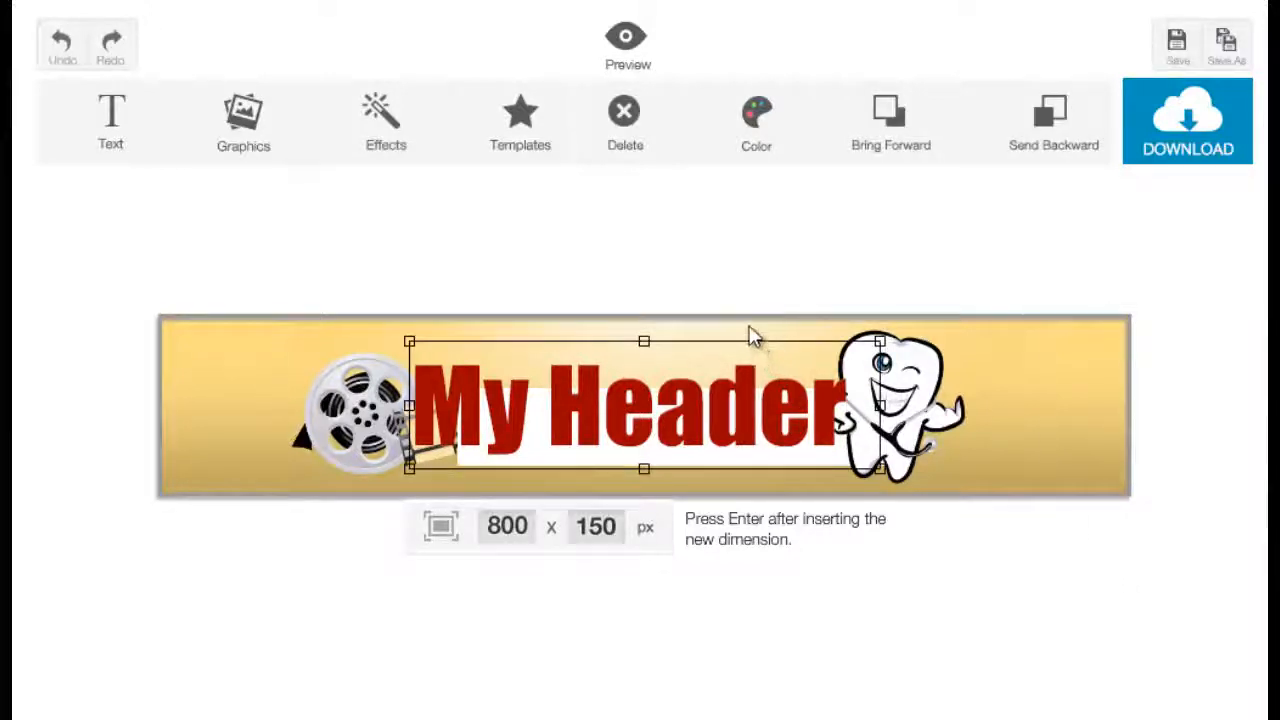
click(754, 336)
key(Delete)
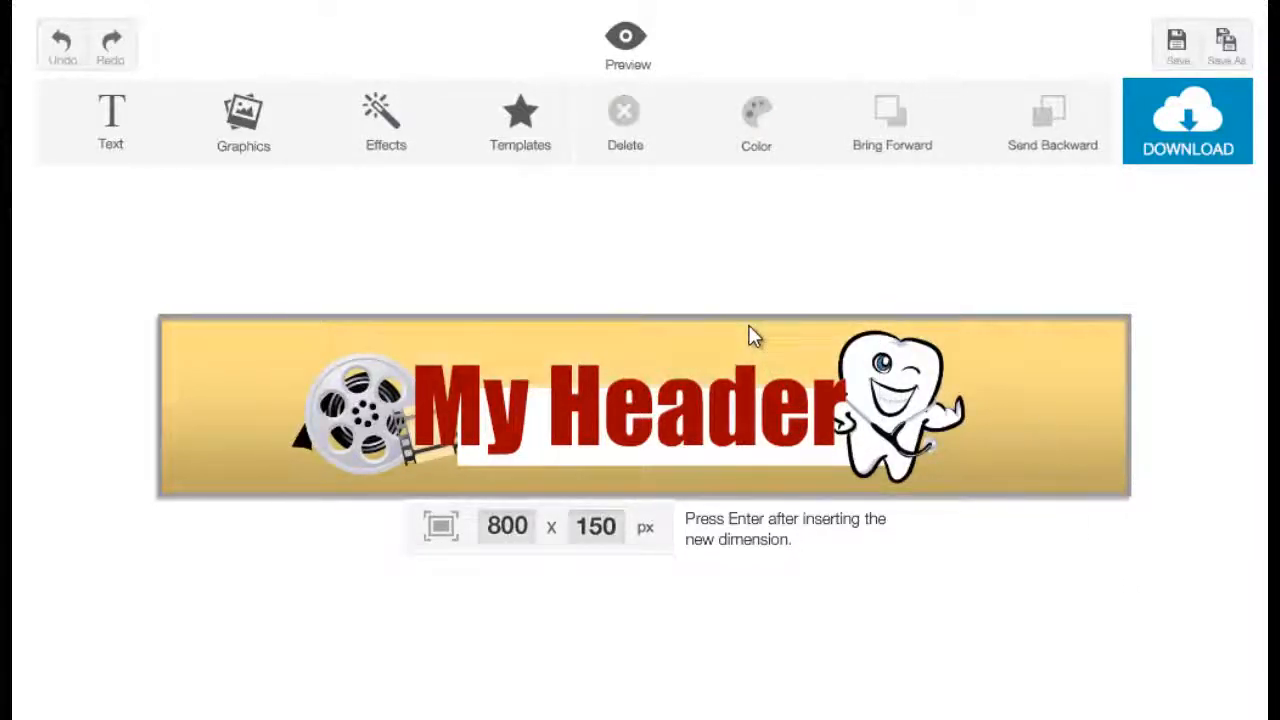
- Add the Bevel light effect and scale it down without rotating it
click(392, 112)
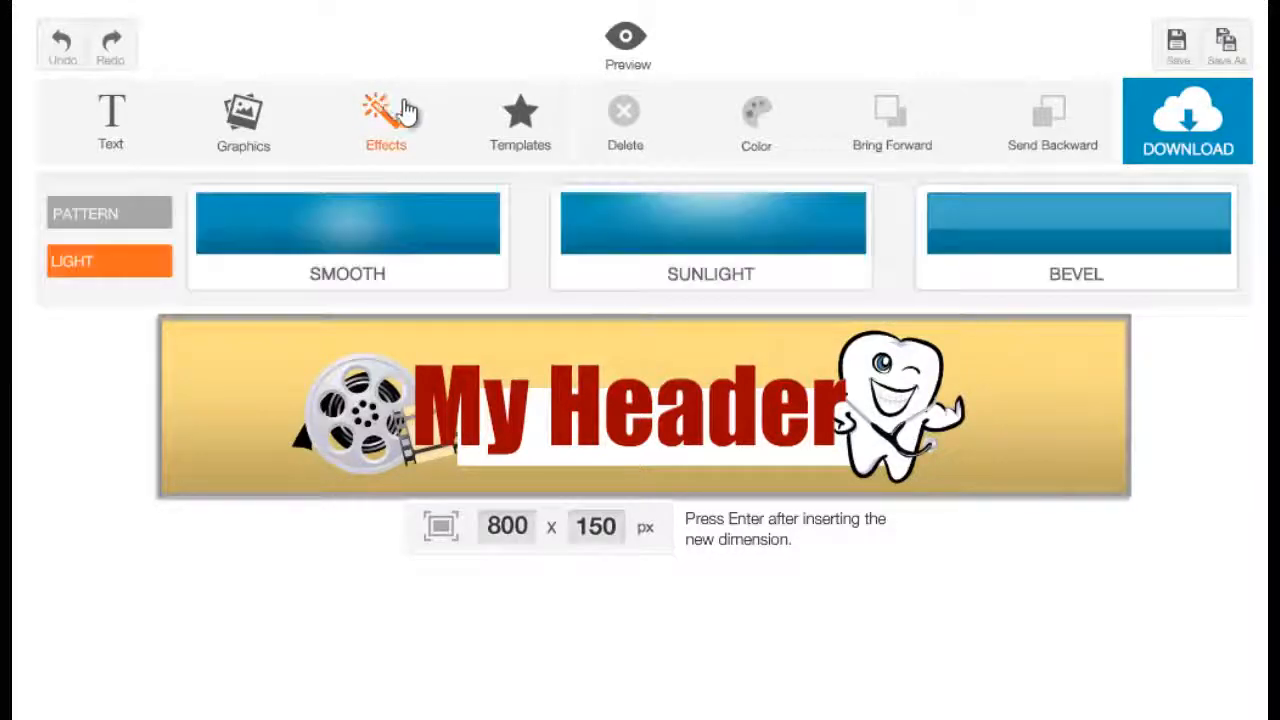
click(1105, 262)
click(1039, 401)
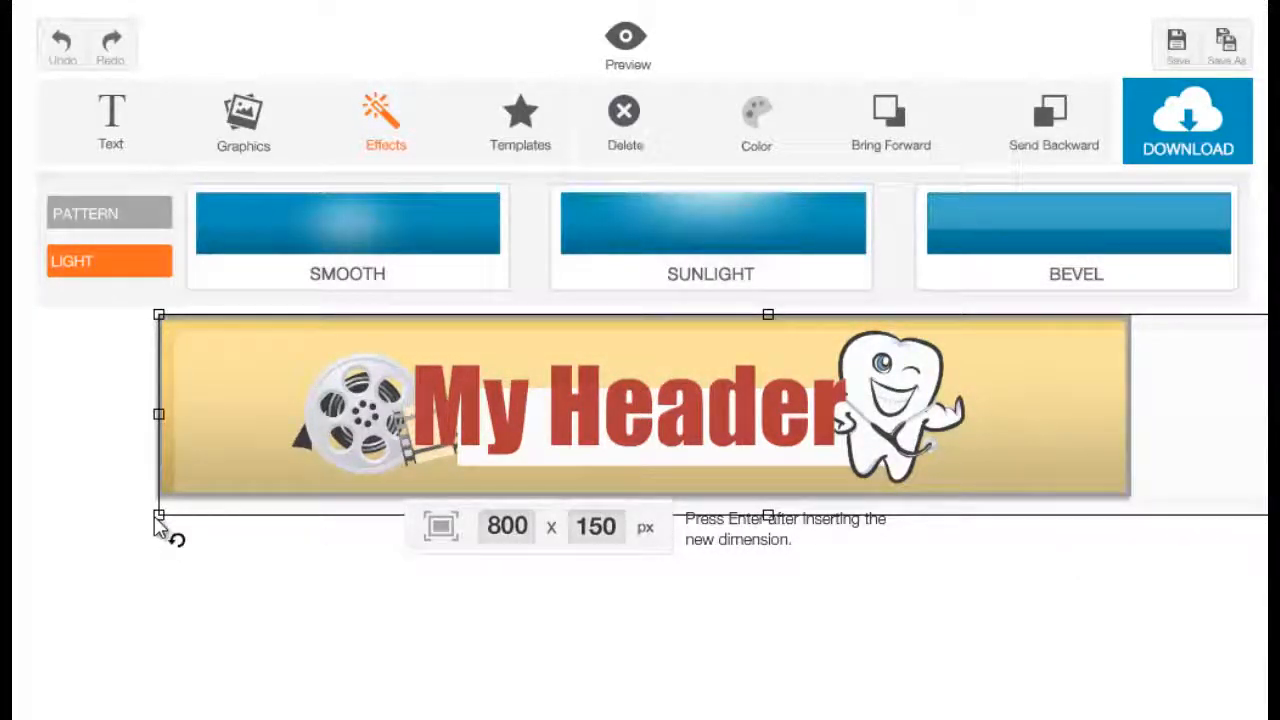
drag(157, 518, 311, 473)
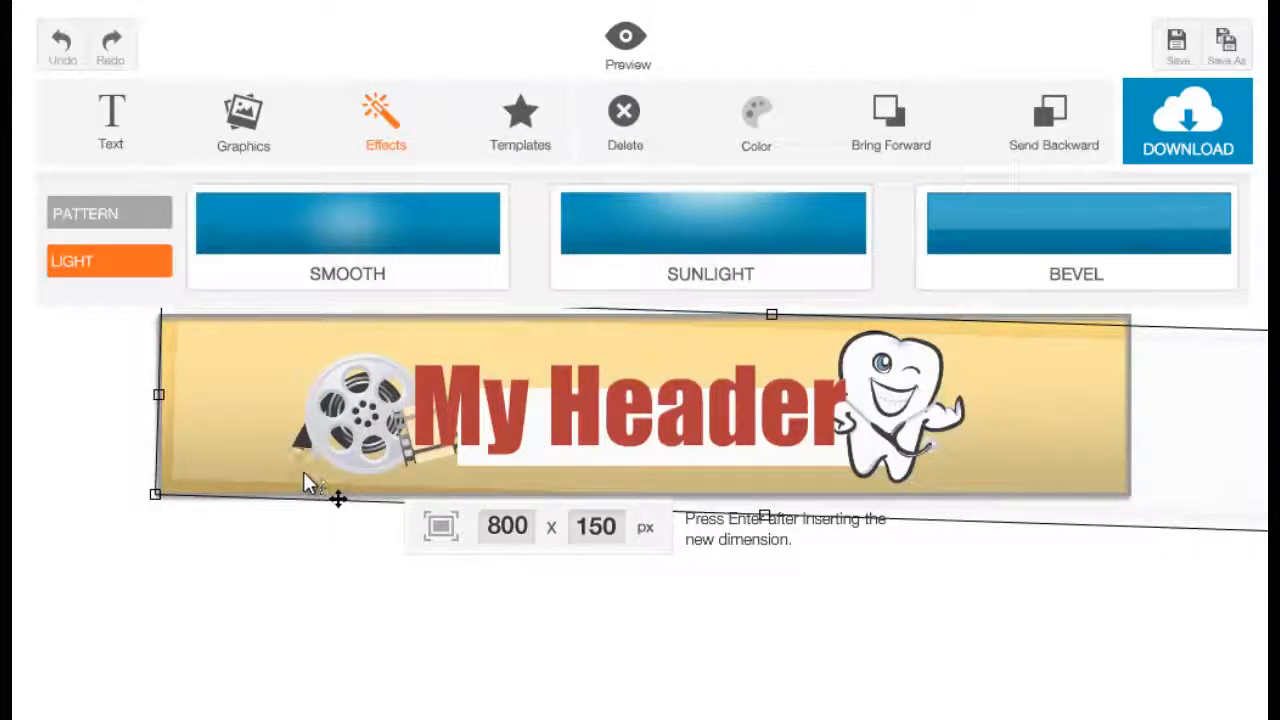
click(210, 508)
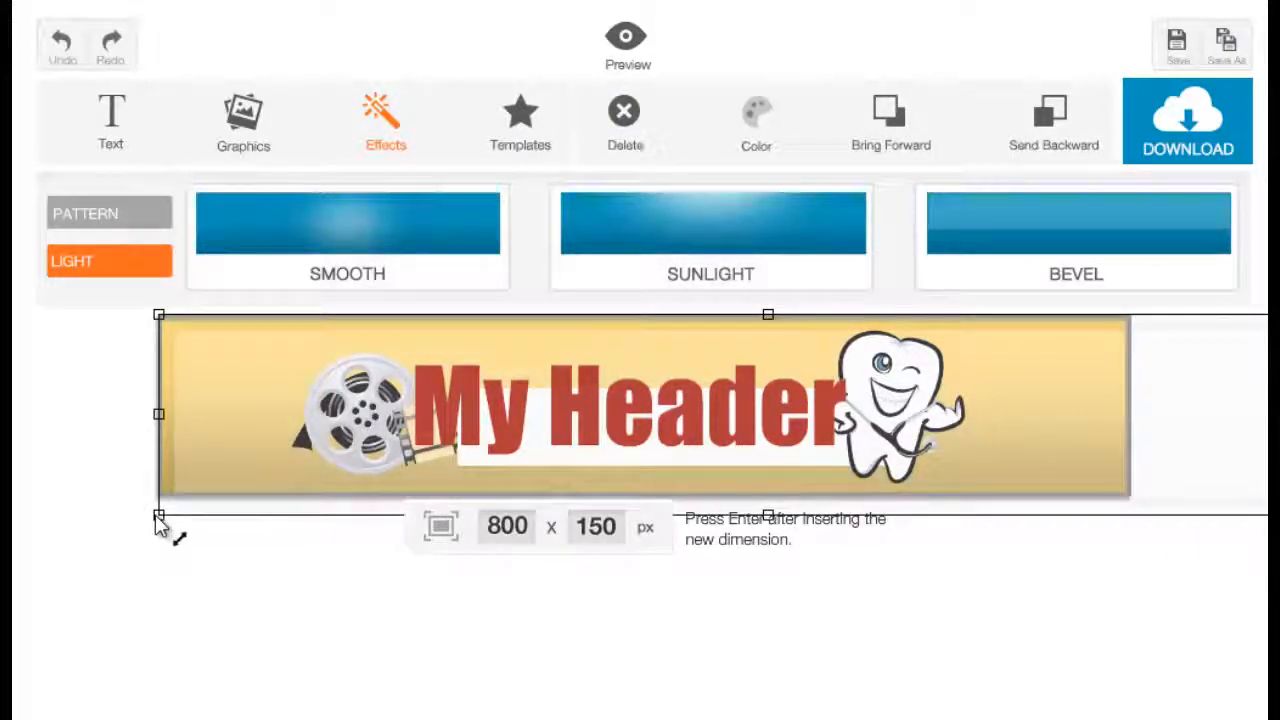
drag(177, 528, 331, 514)
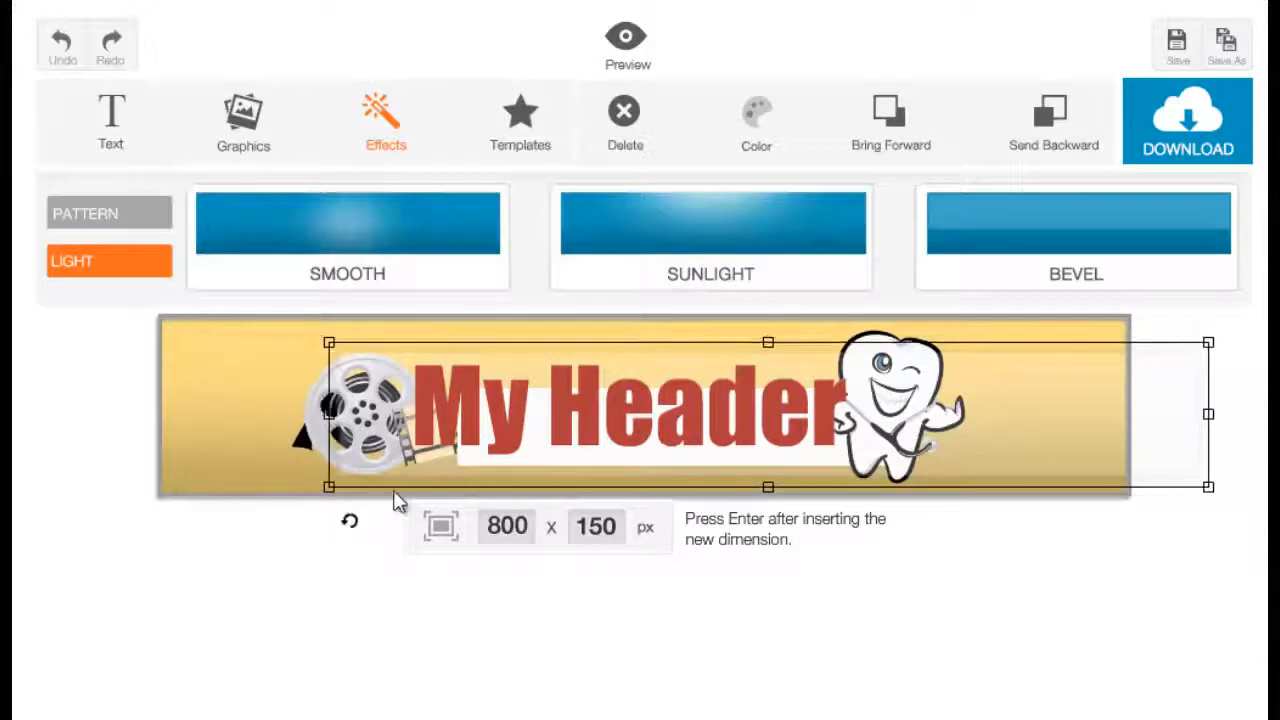
- Move the Bevel effect over the banner's upper half and widen it past both side edges
drag(1097, 462, 905, 372)
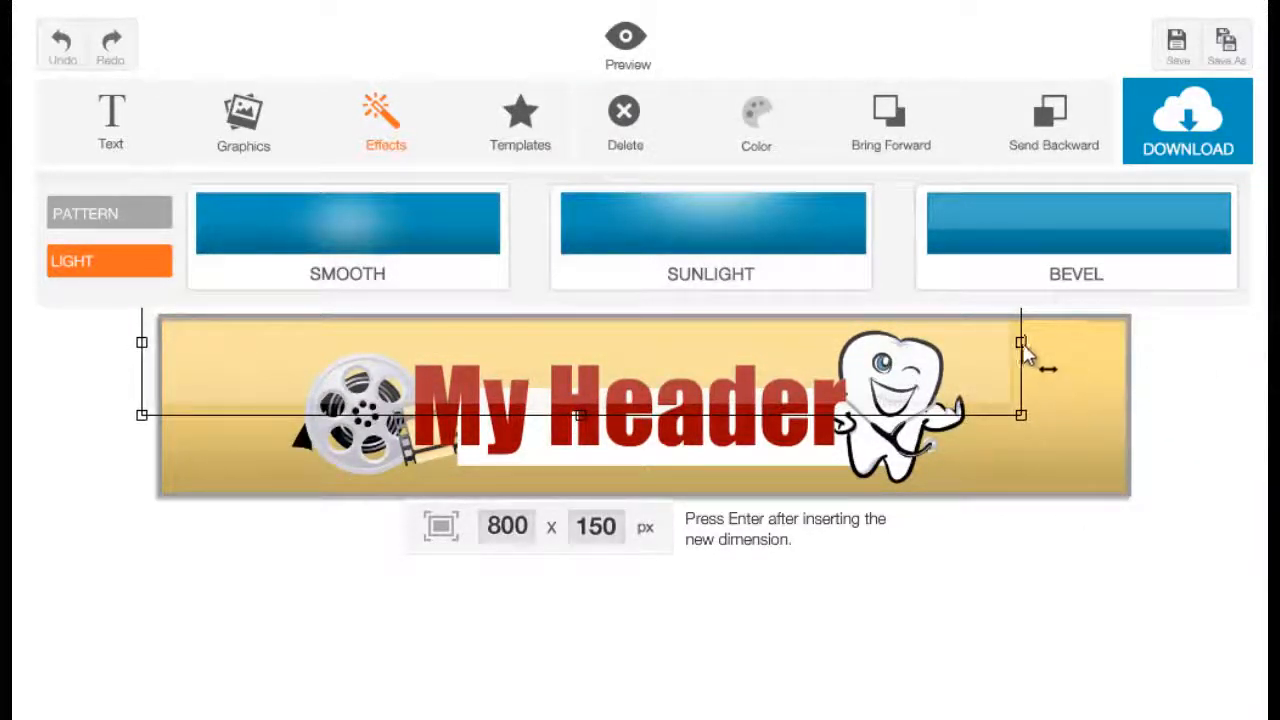
drag(1022, 346, 1125, 345)
drag(955, 346, 1023, 354)
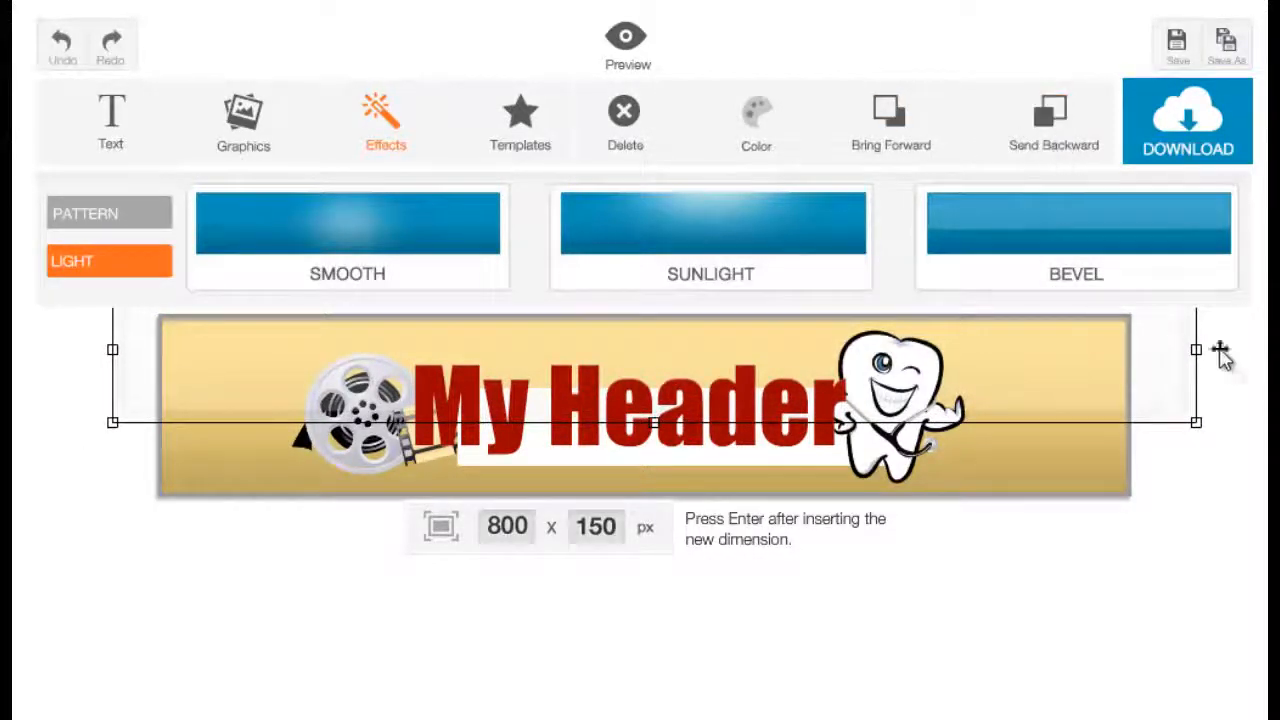
click(1115, 452)
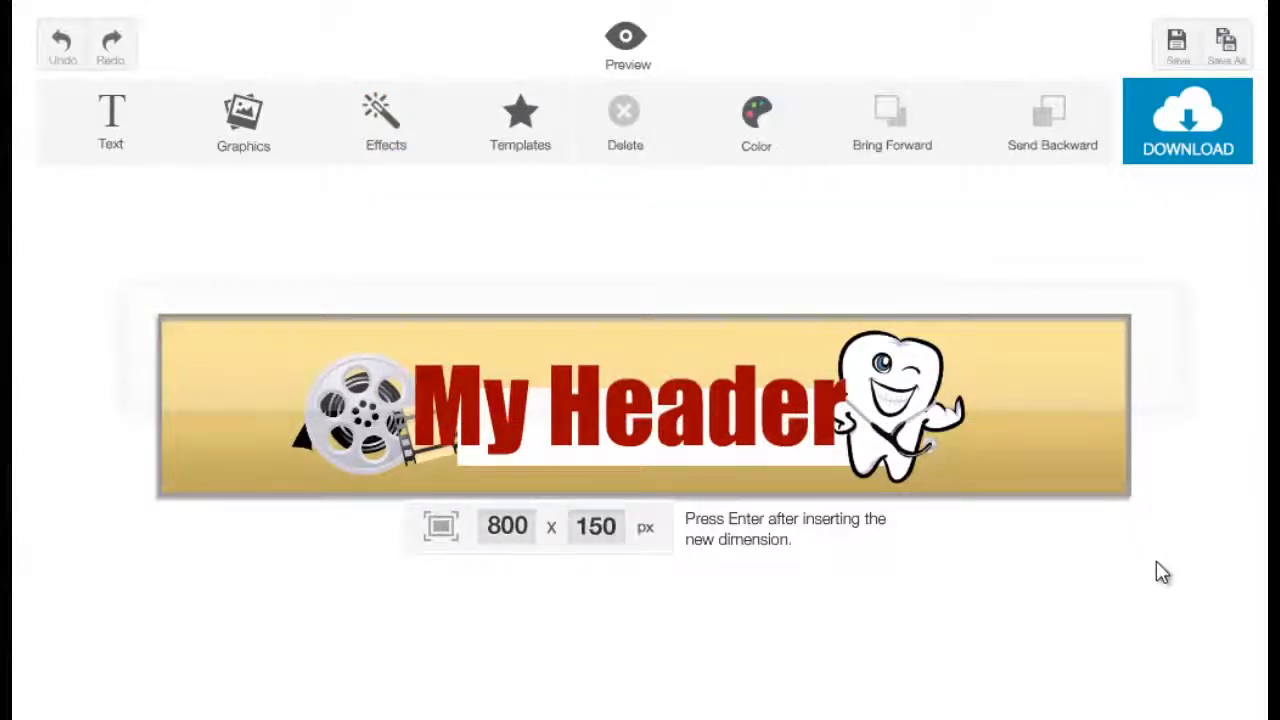
- Send the Bevel effect further back, behind the title and graphics
click(1100, 320)
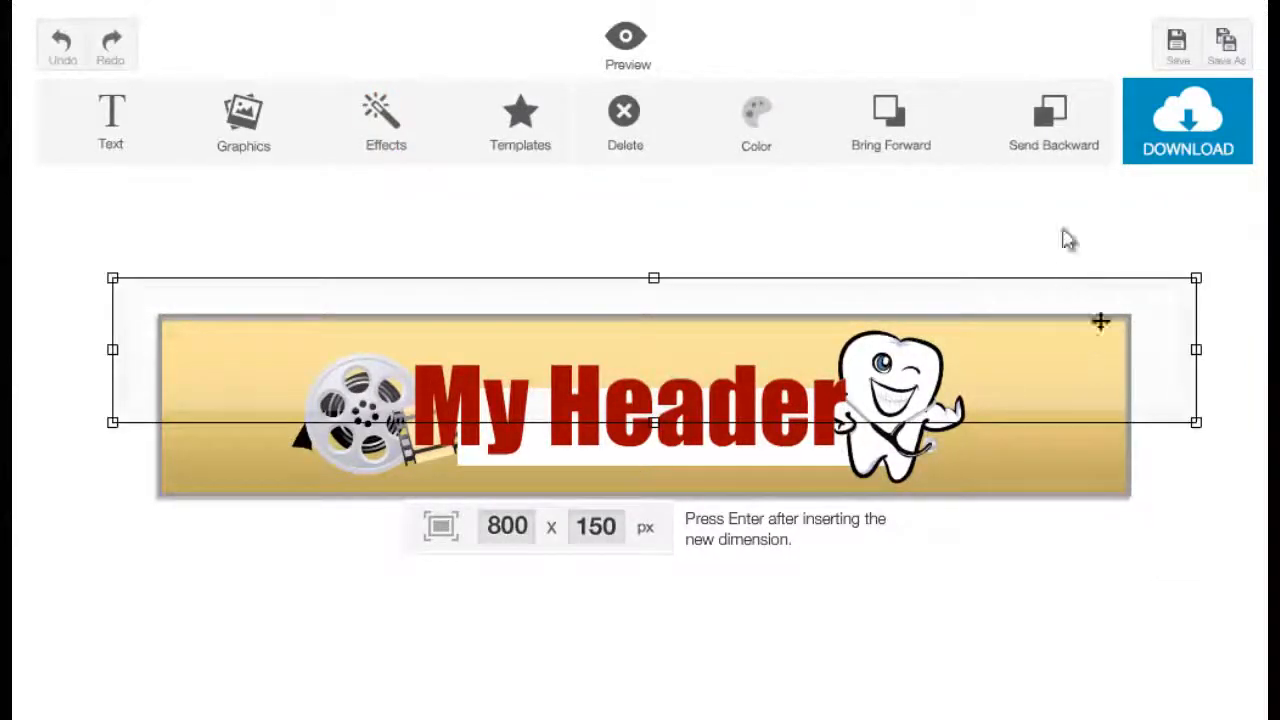
click(1046, 150)
click(1265, 492)
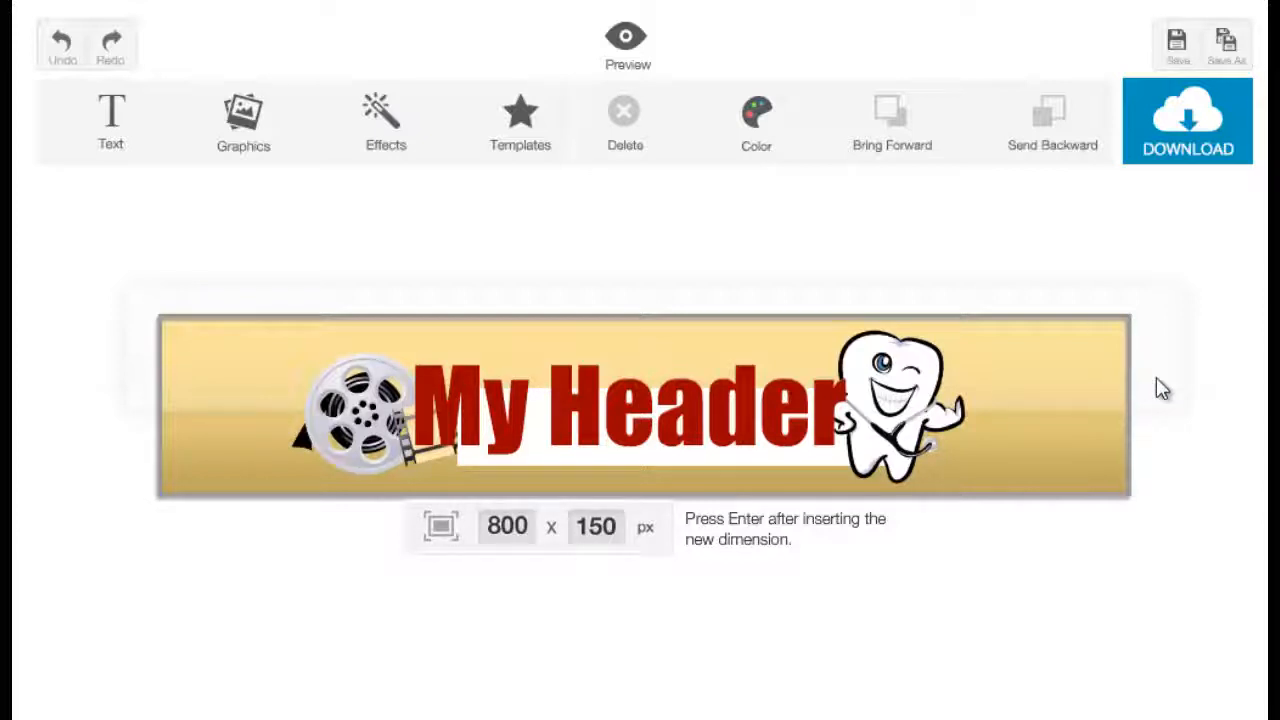
click(396, 116)
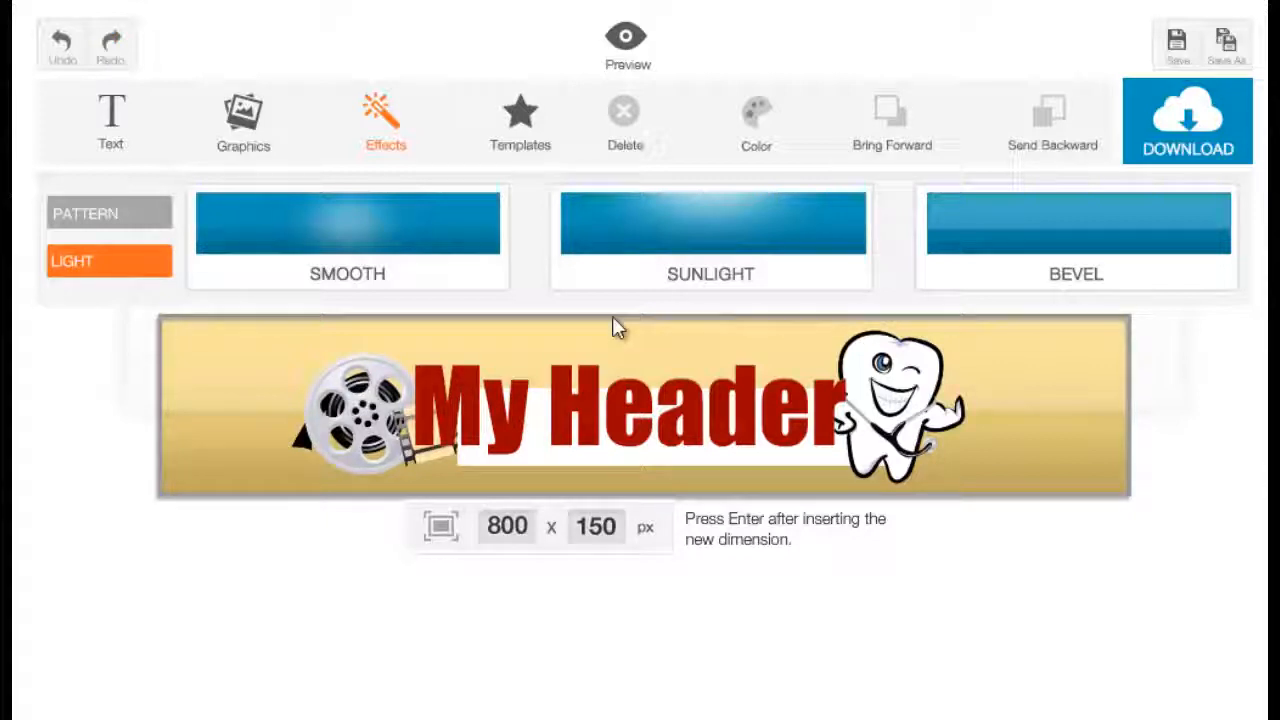
click(1042, 434)
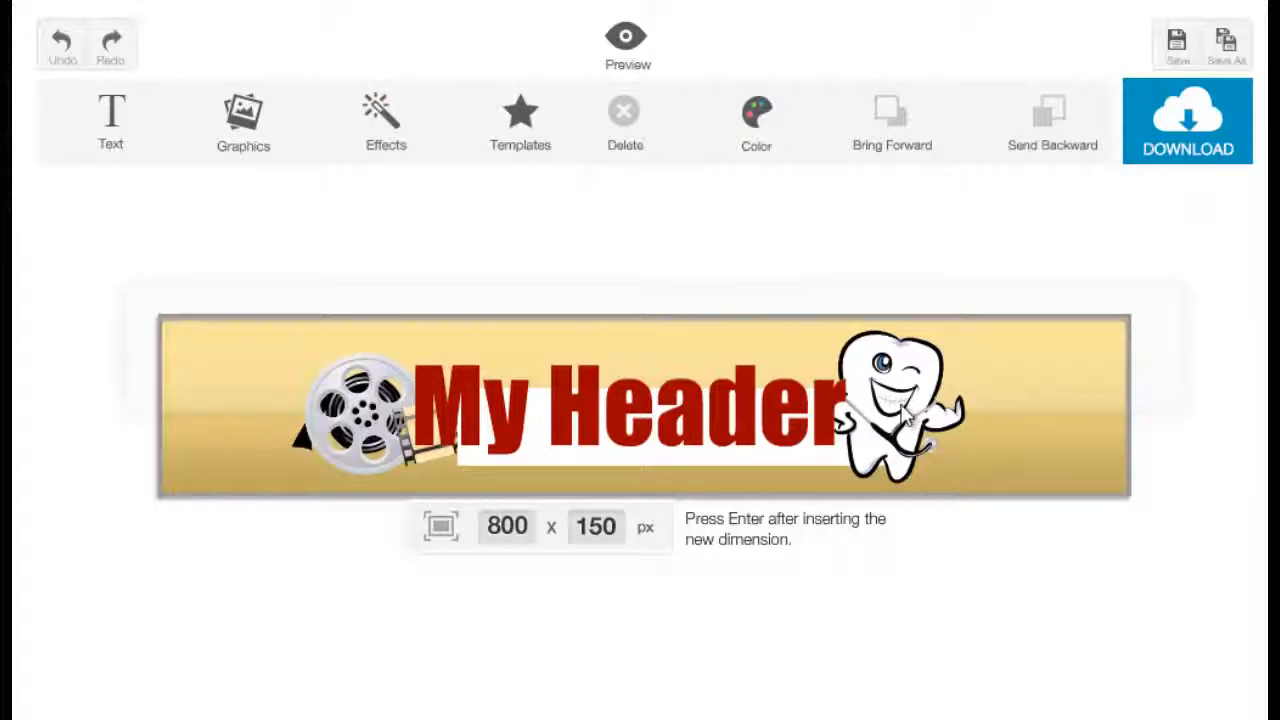
click(810, 464)
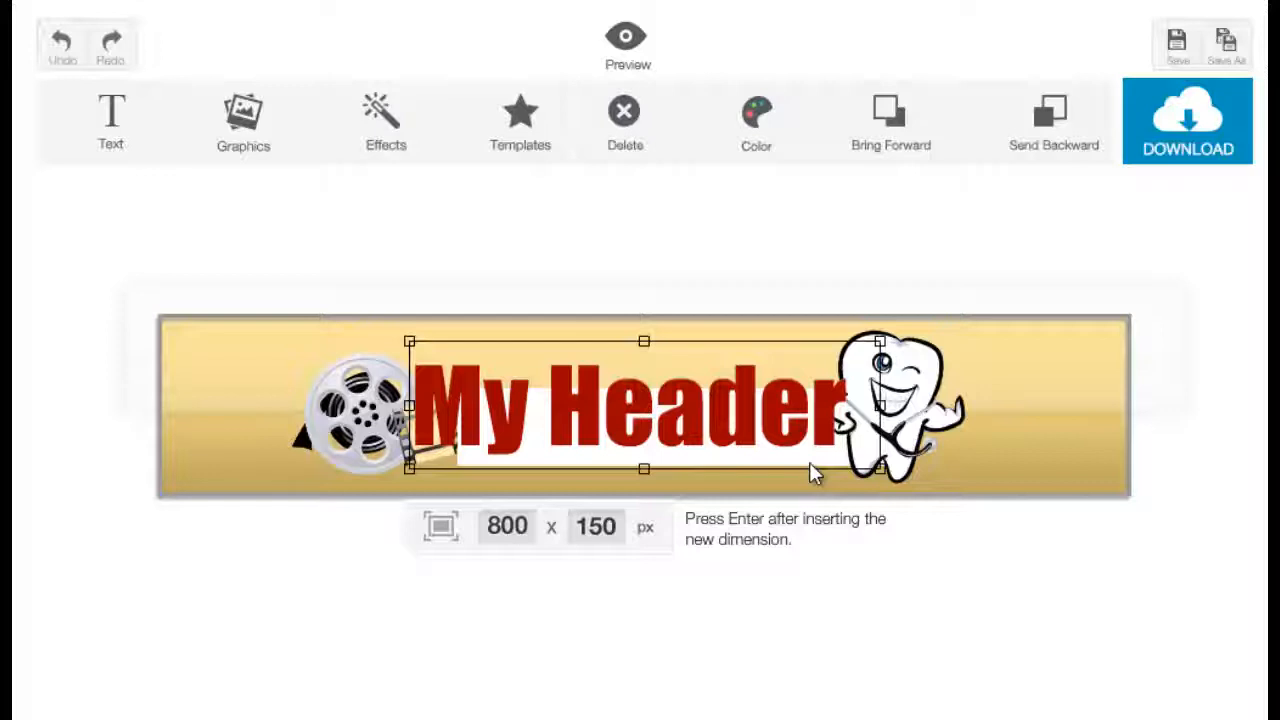
drag(720, 451, 714, 476)
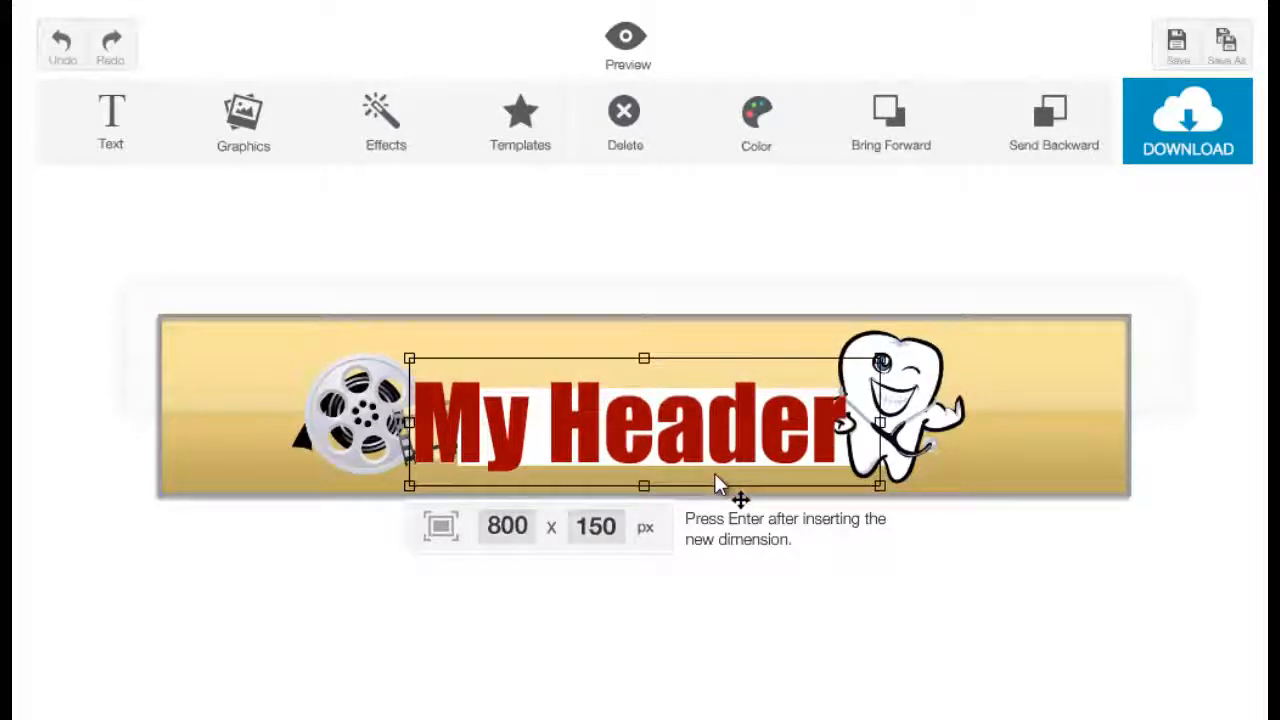
key(ctrl+z)
click(824, 466)
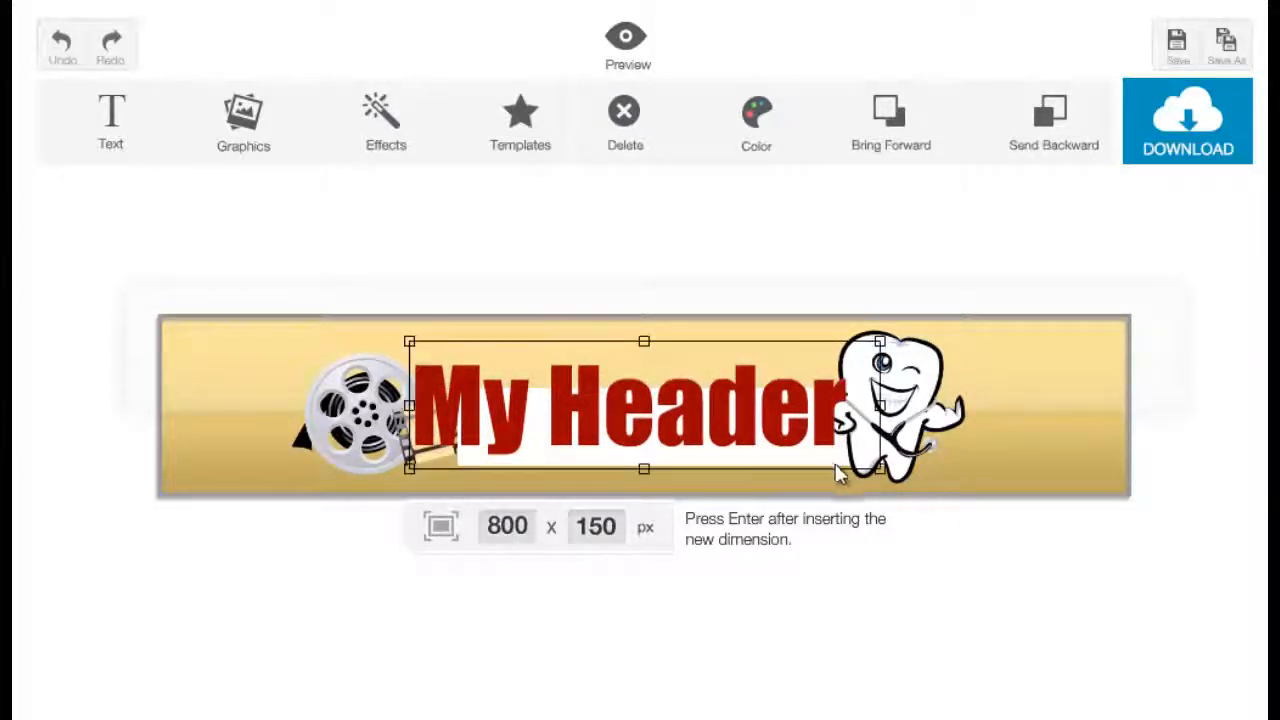
- Move the tooth graphic aside to delete the white rectangle behind the title, and place the tooth back at the title's end
click(915, 420)
drag(915, 420, 1016, 412)
click(884, 453)
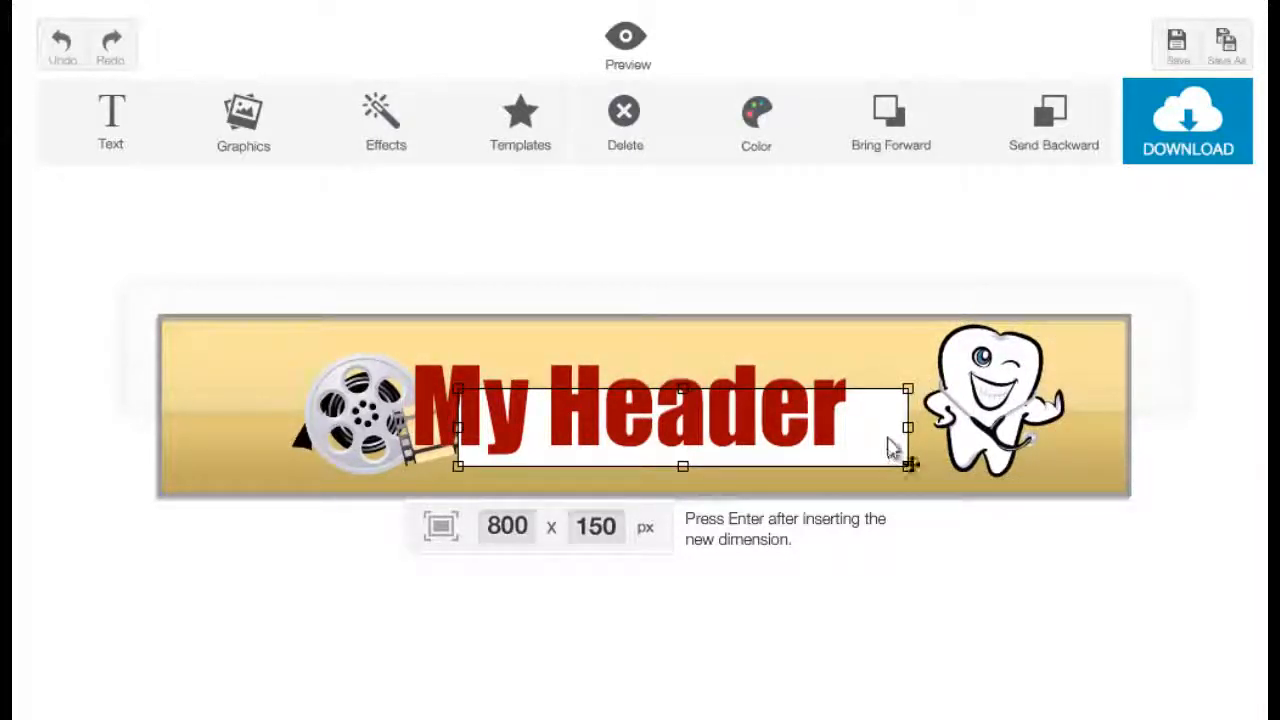
click(642, 140)
drag(1001, 436, 900, 447)
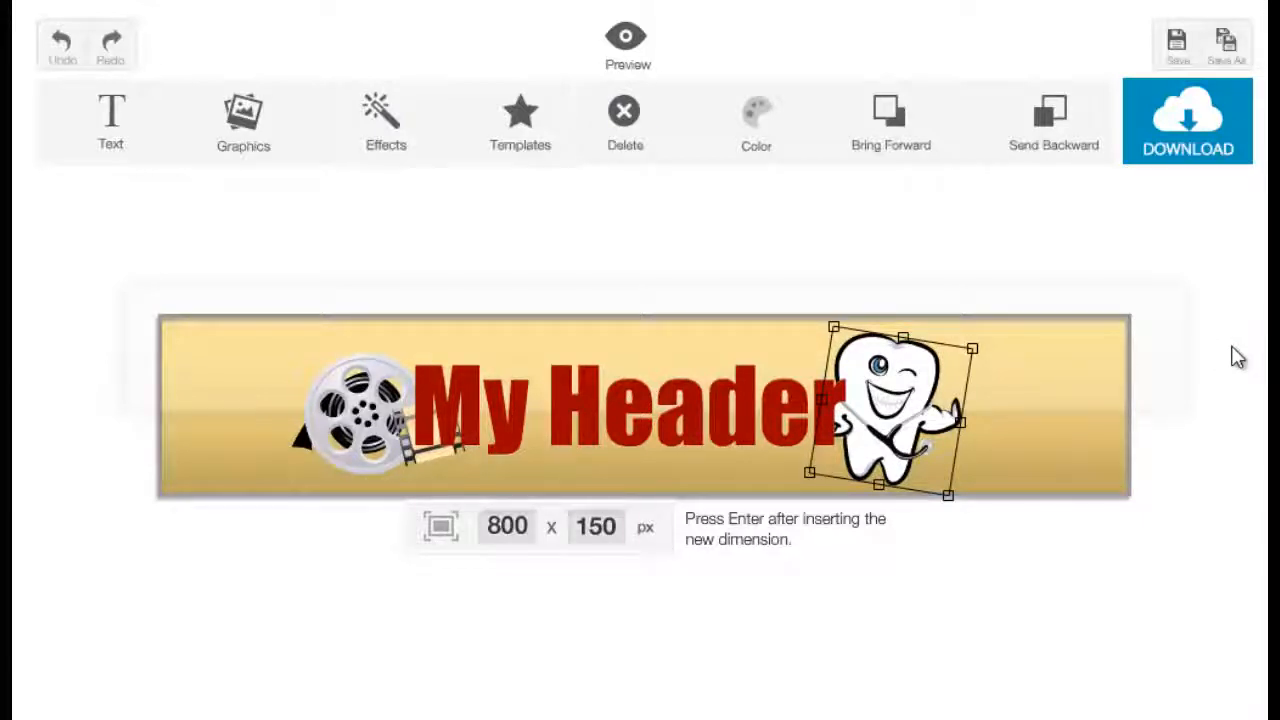
- Preview the finished banner and return to the editor
click(650, 62)
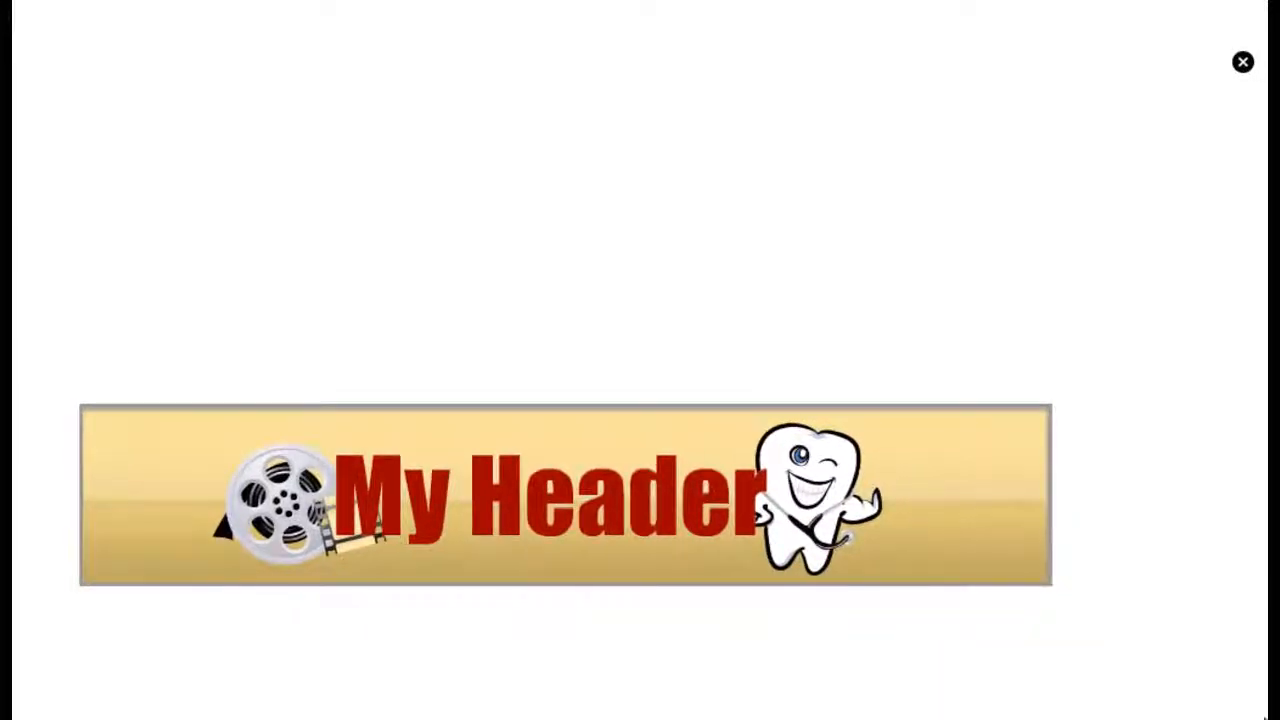
click(1243, 64)
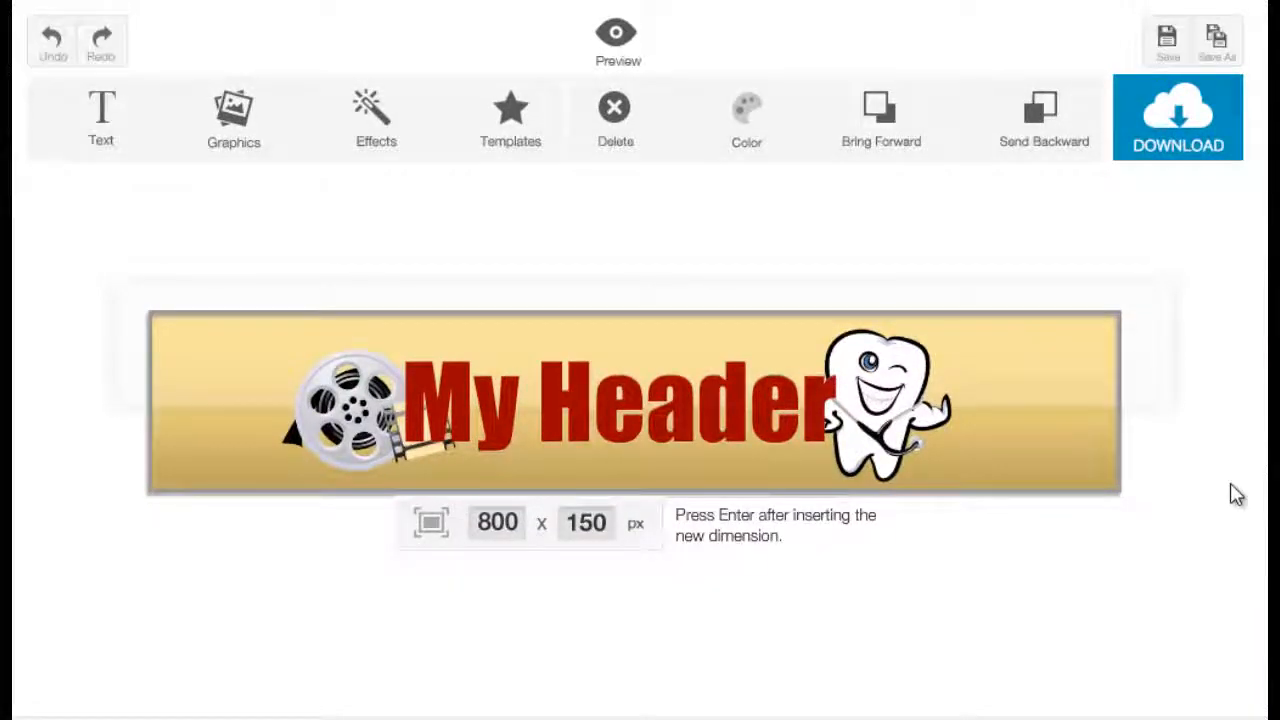
- Save the banner project under the name "My Header 1"
click(1167, 52)
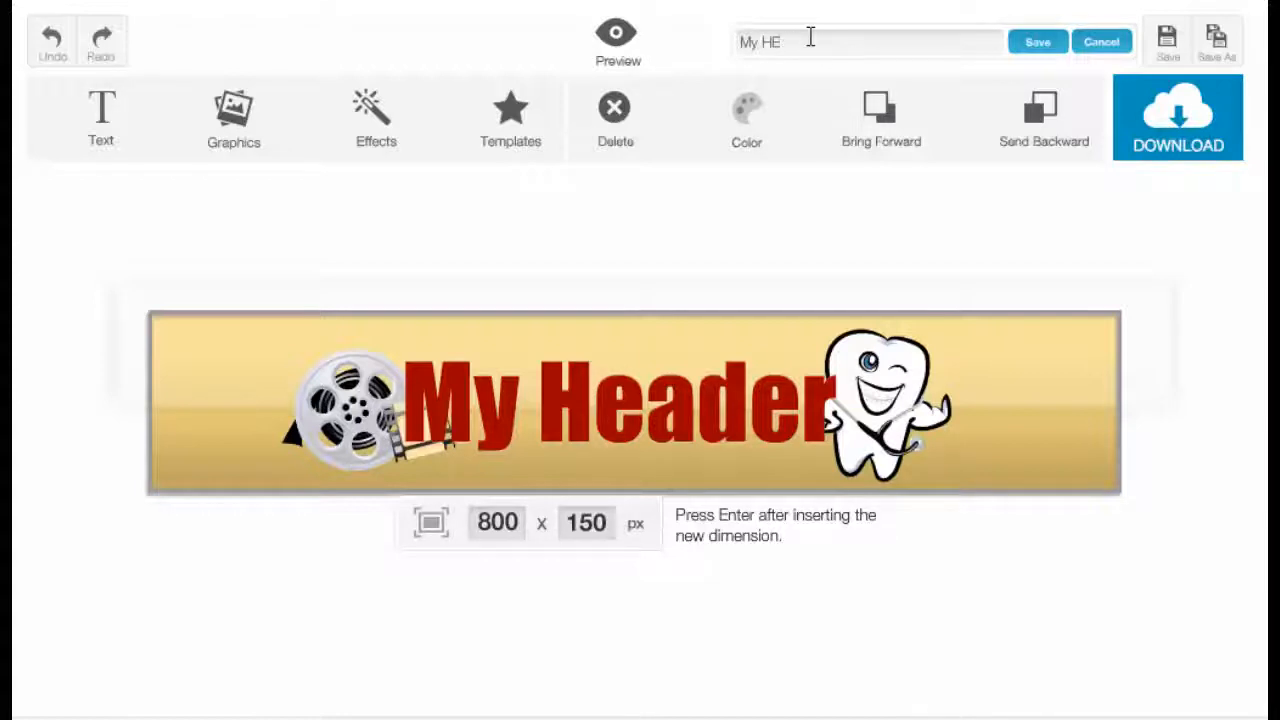
text(My Header 1)
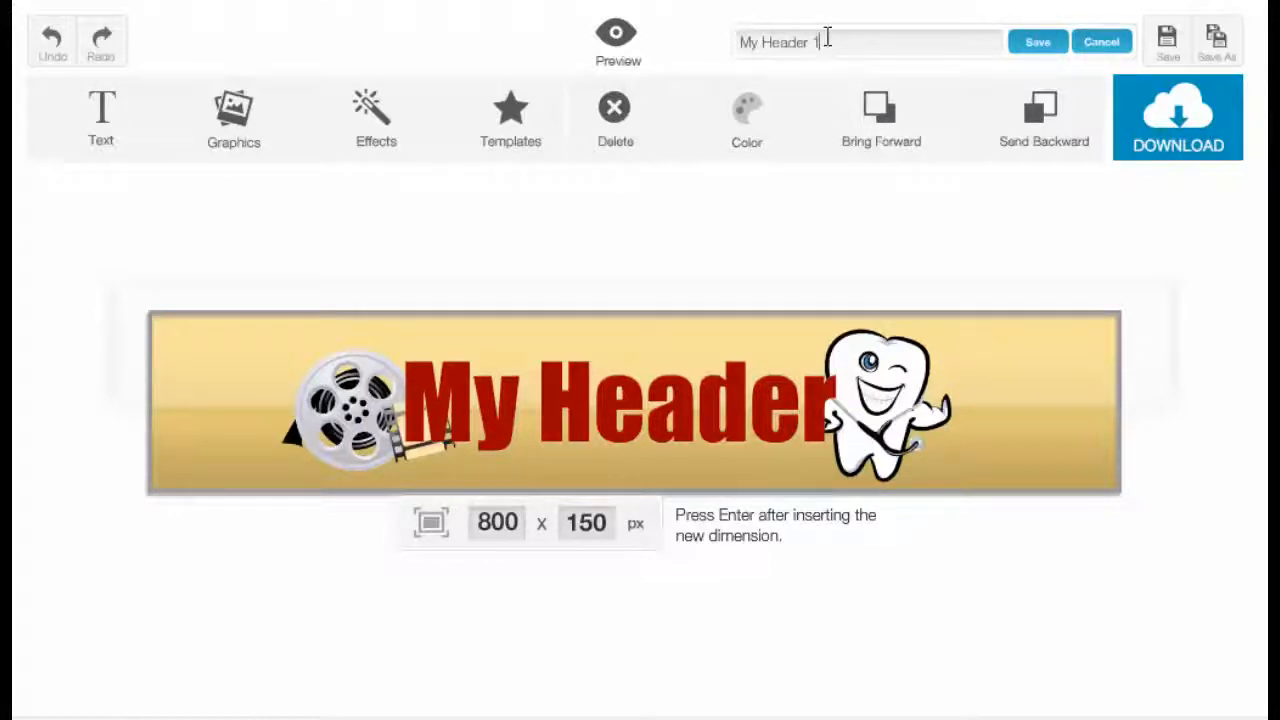
click(1022, 48)
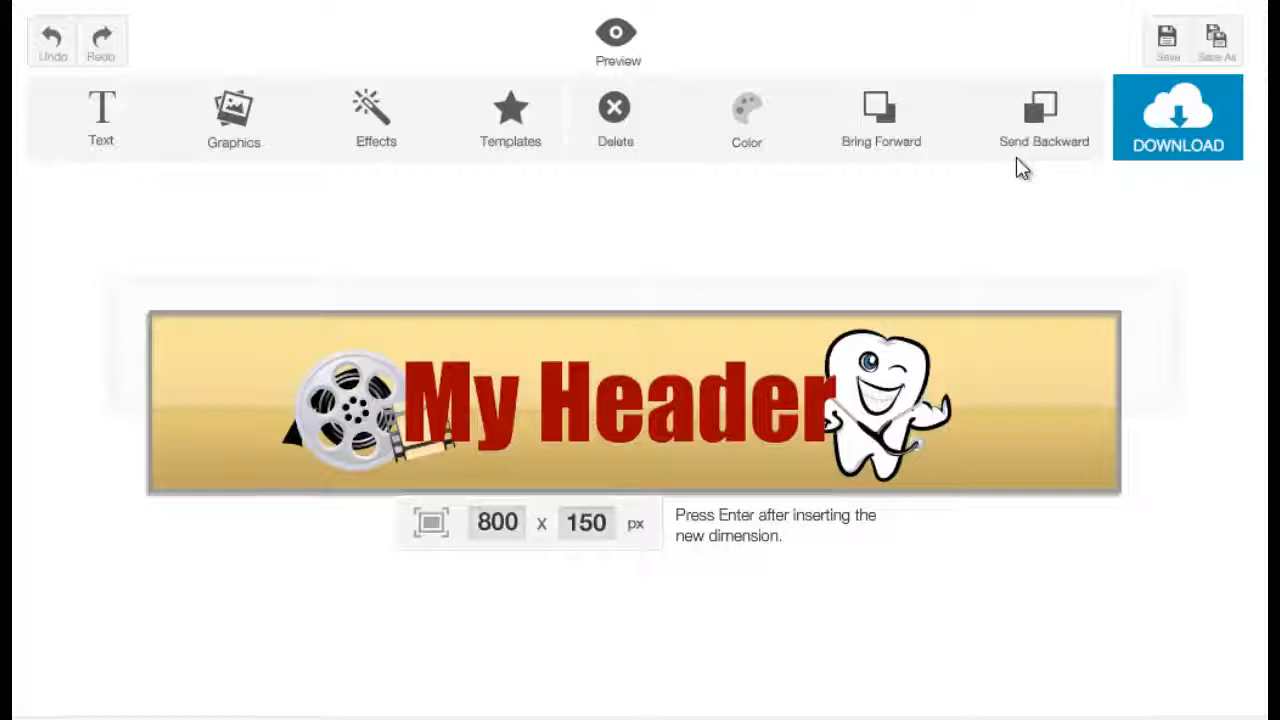
- Save a copy of the banner project as "my header 2"
click(1225, 45)
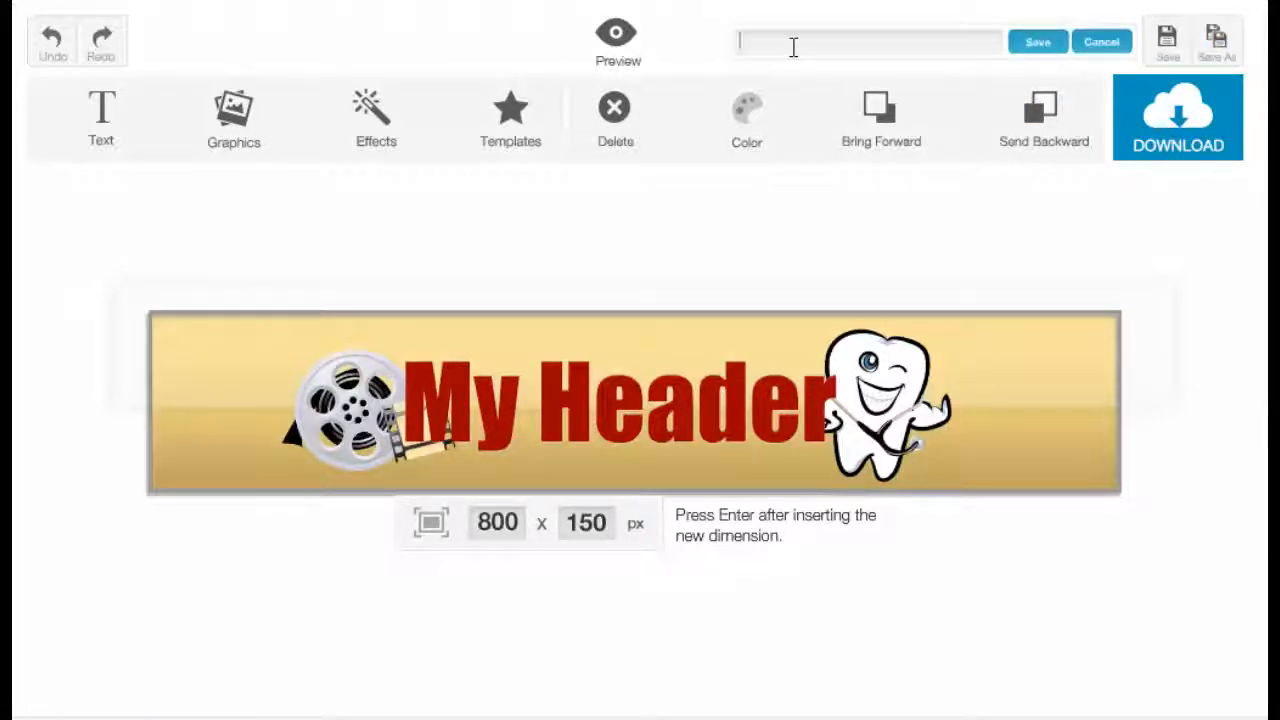
text(my header 2)
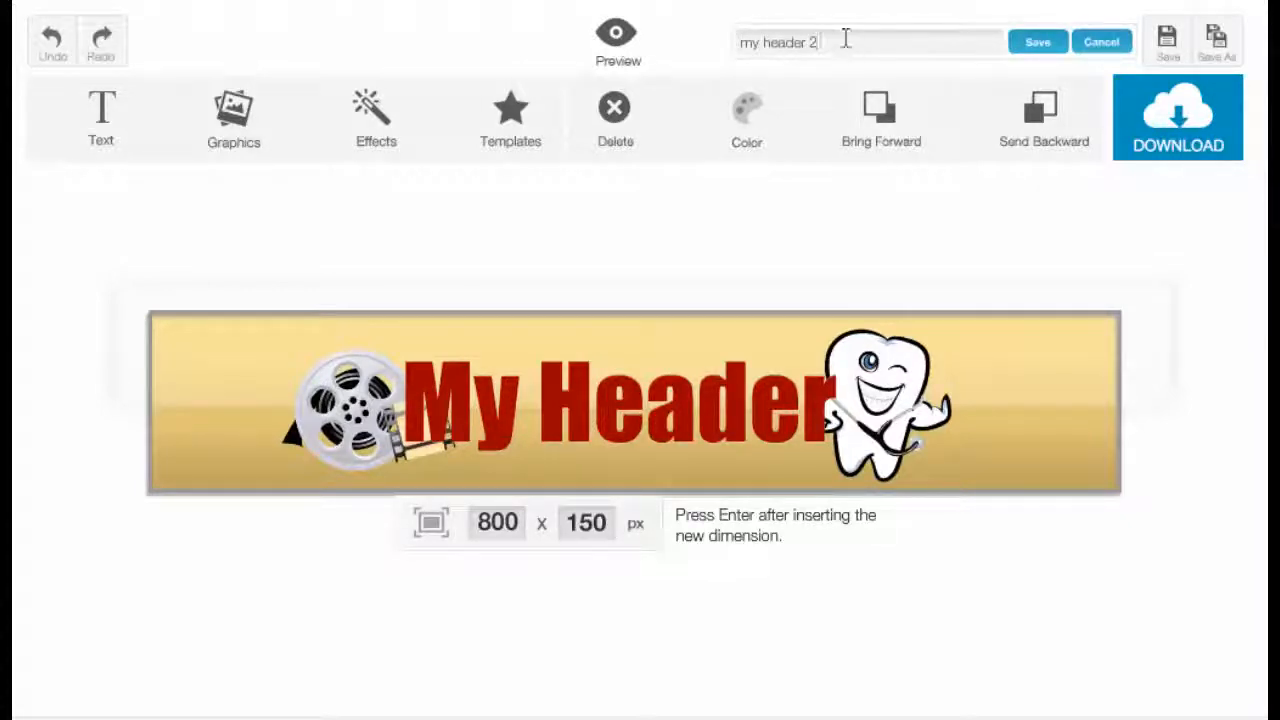
click(1030, 46)
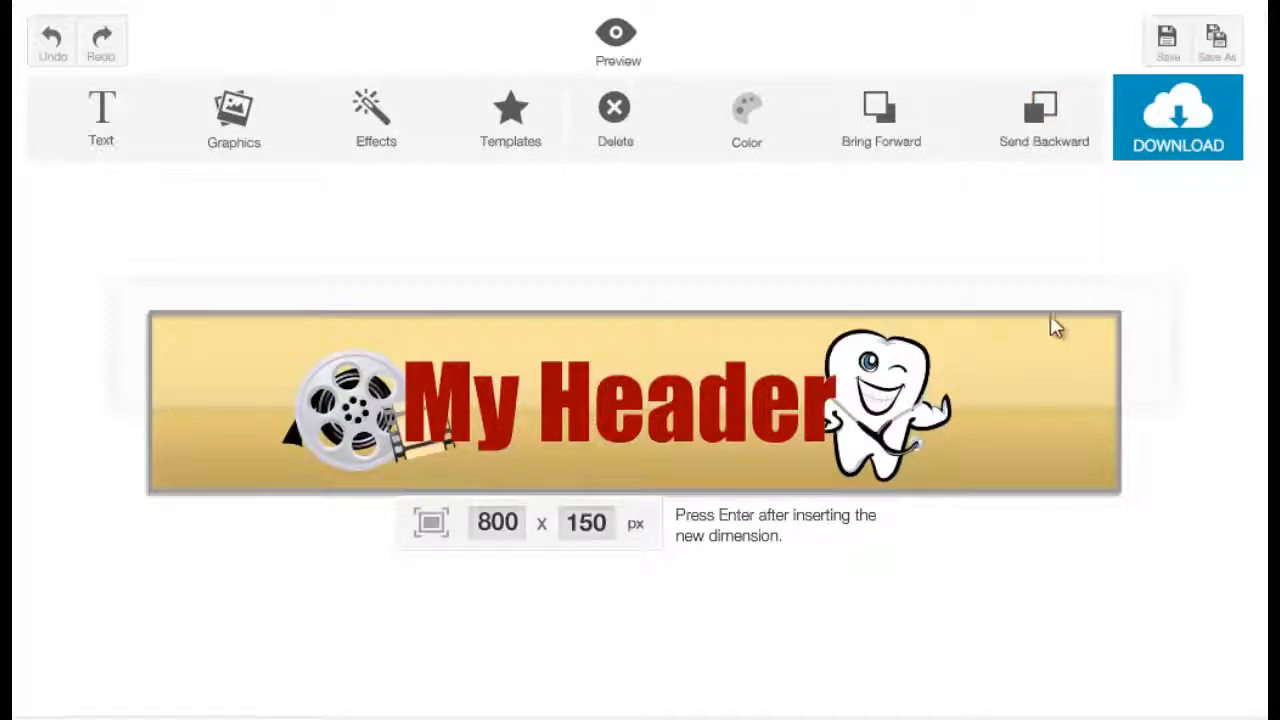
- Download the finished banner as a PNG image named "my sample header" in New folder
click(1159, 158)
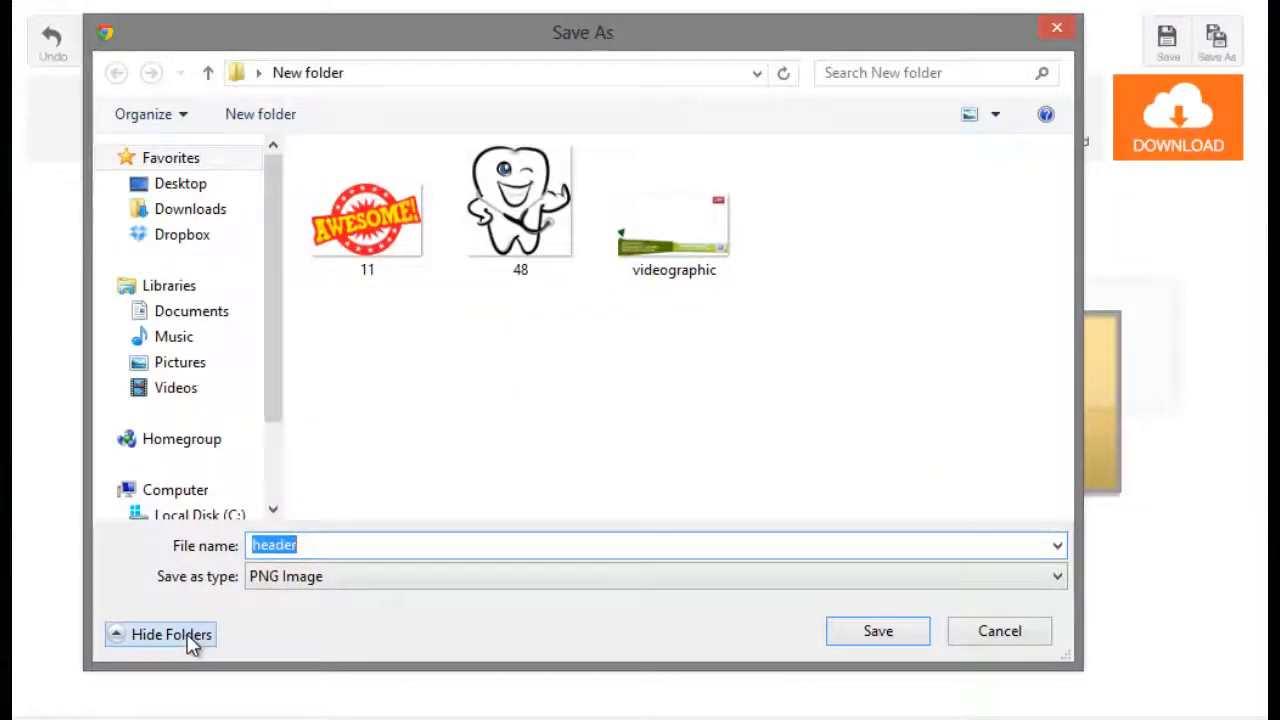
text(mh)
key(BackSpace)
text(y s)
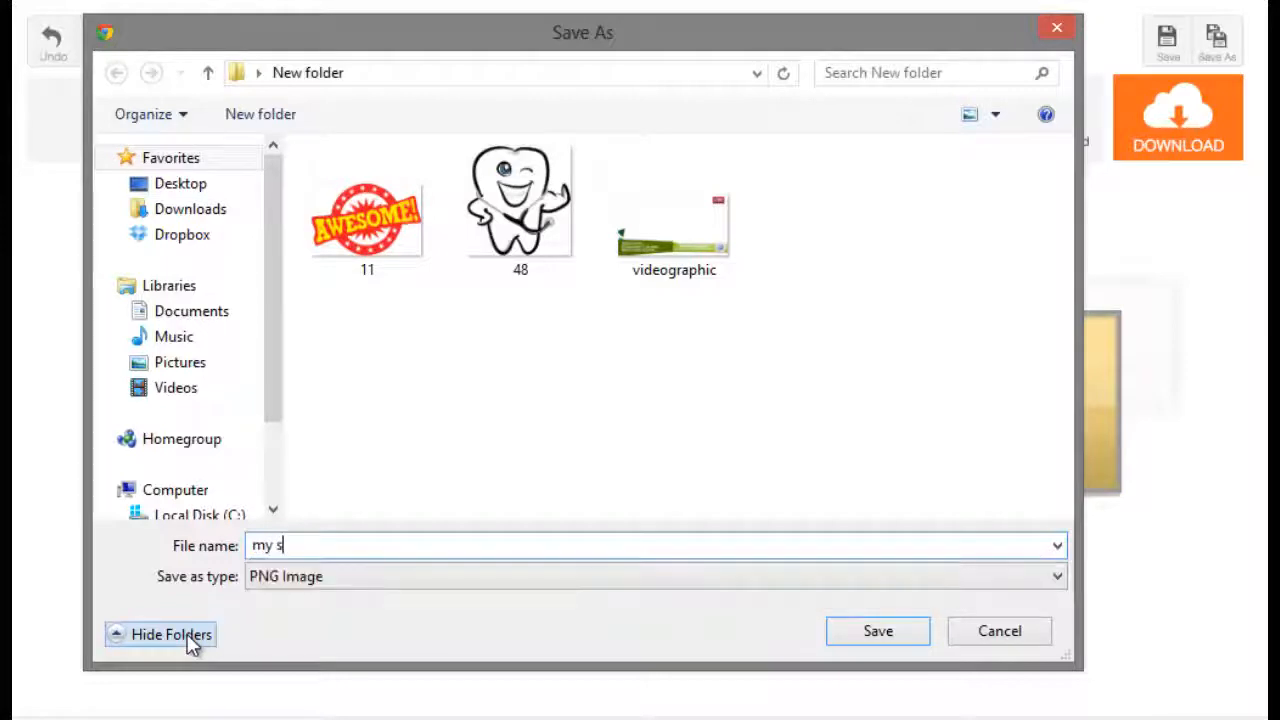
text(ample header)
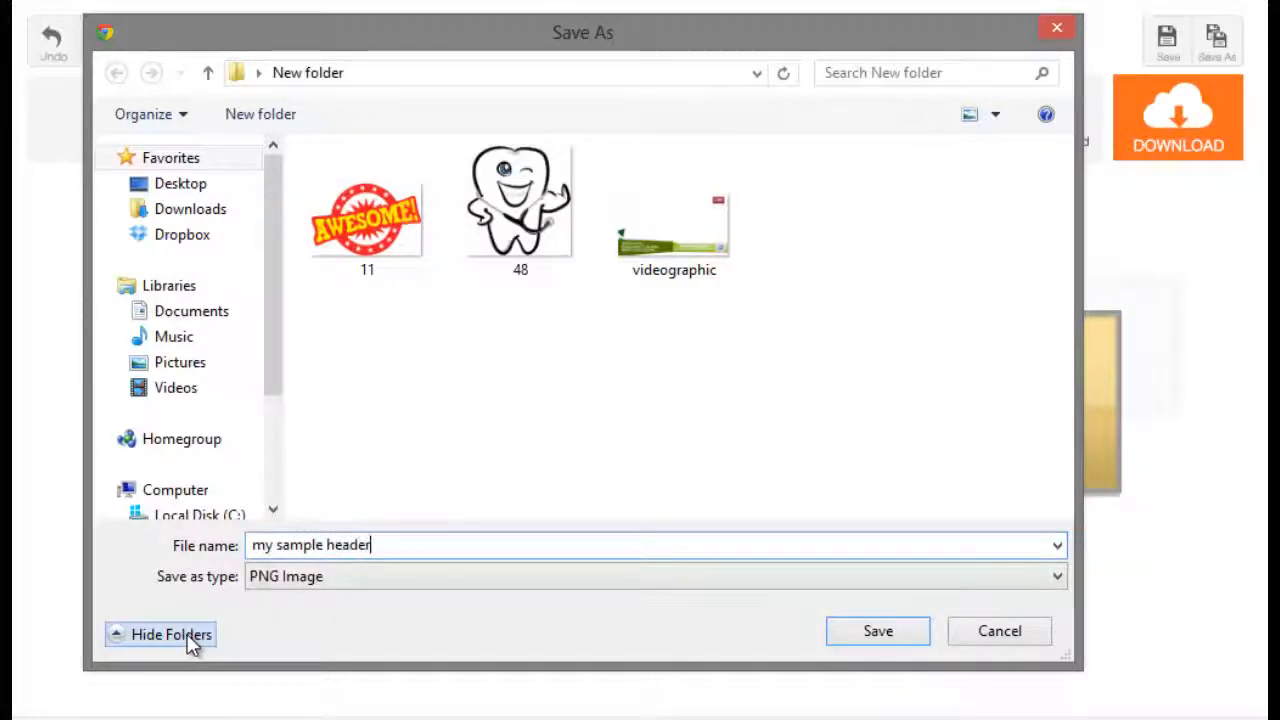
click(890, 638)
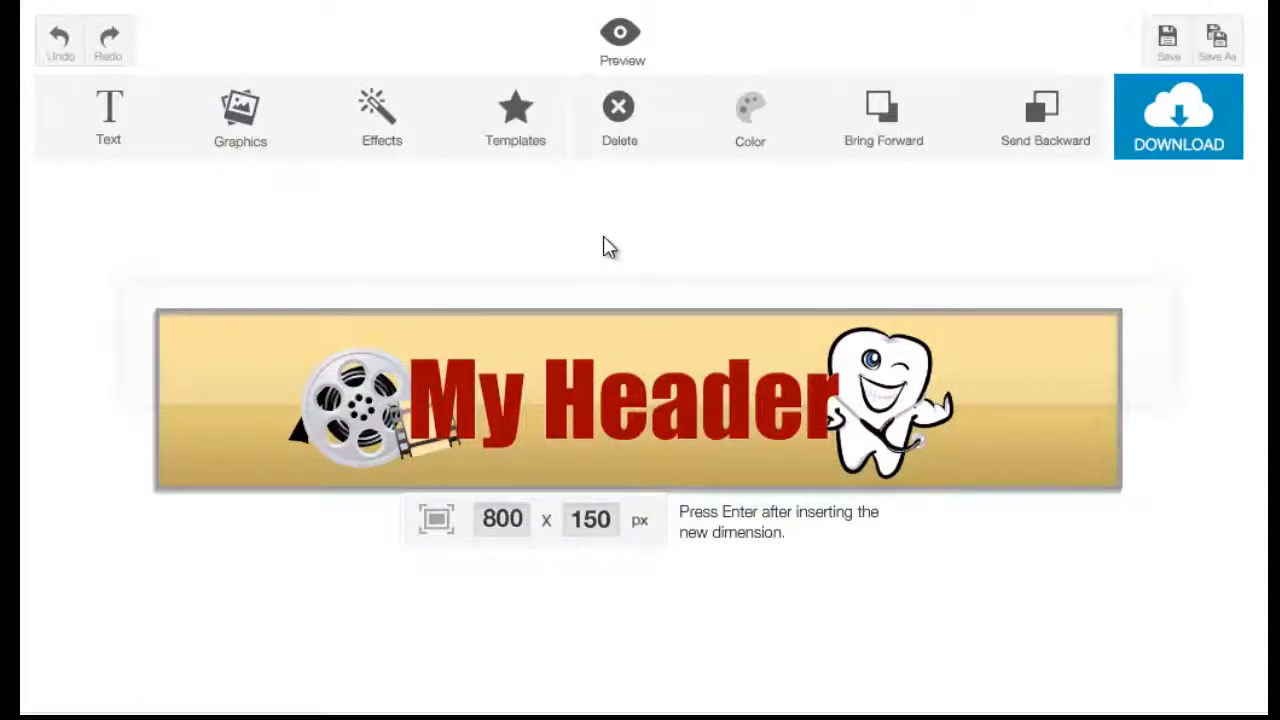
- Browse the banner templates and load the yellow "TAXI New-York" template onto the canvas
click(521, 128)
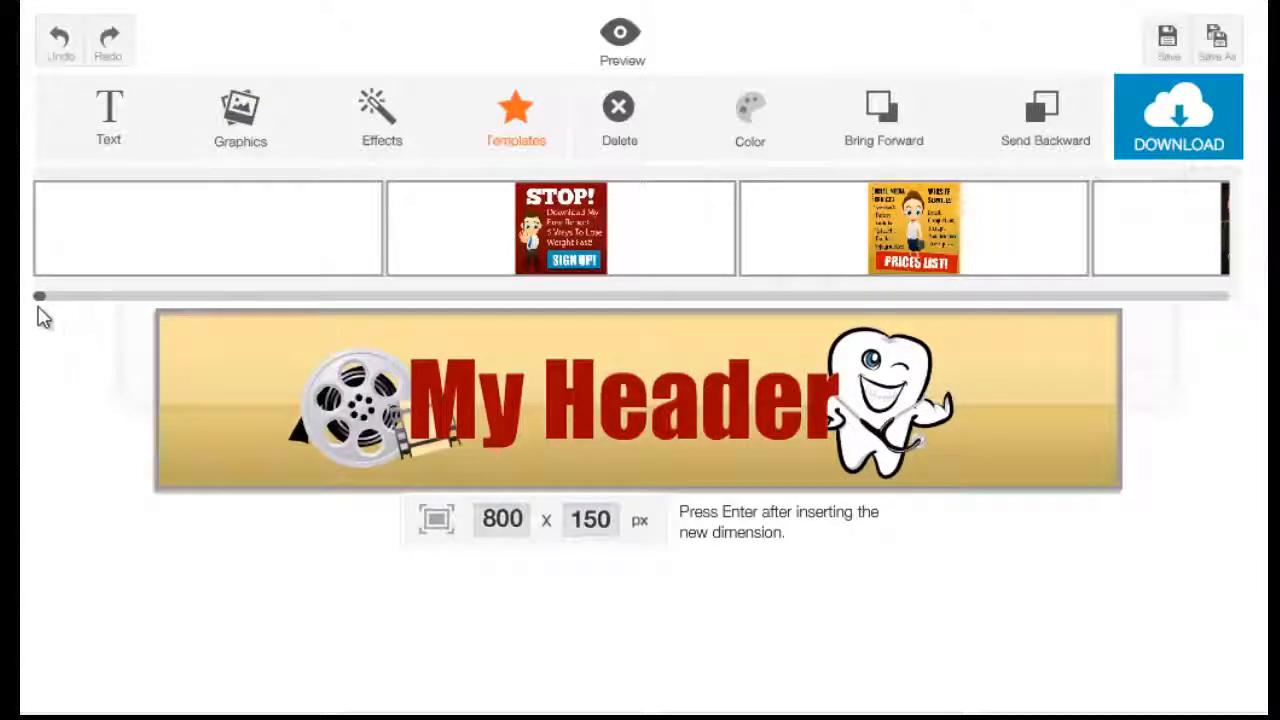
scroll(40, 300, right, 3)
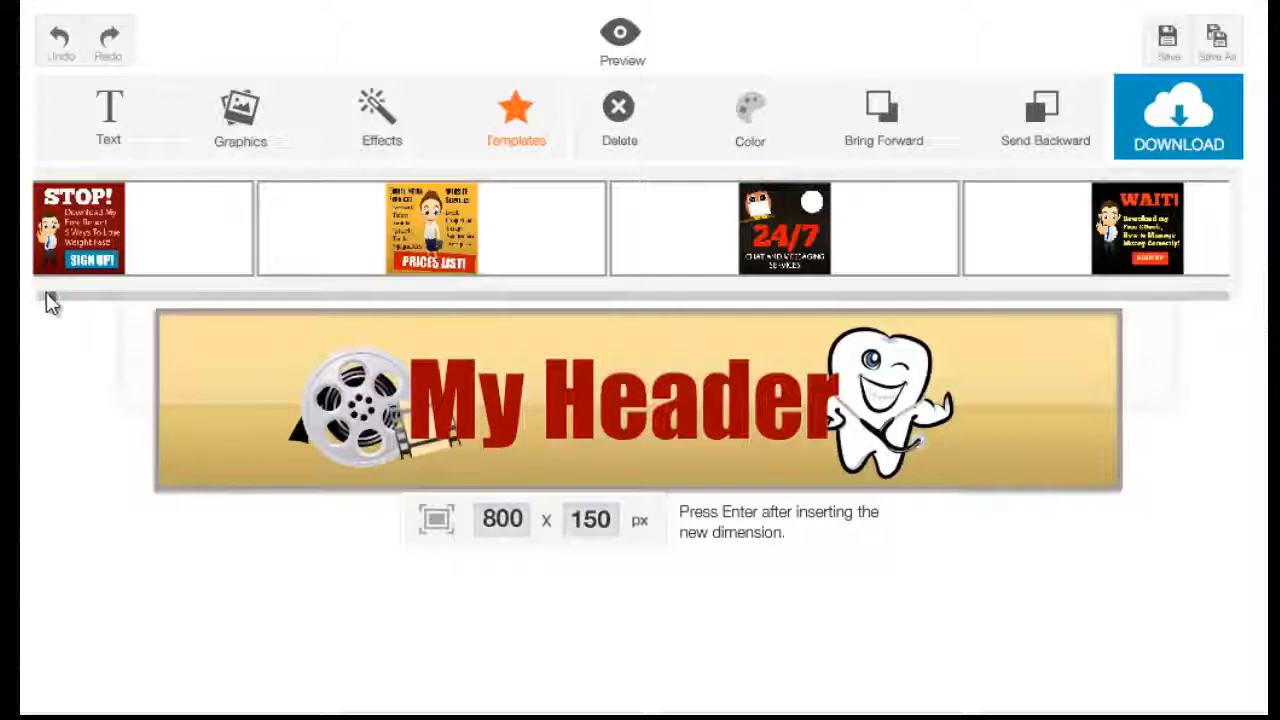
drag(50, 296, 1231, 323)
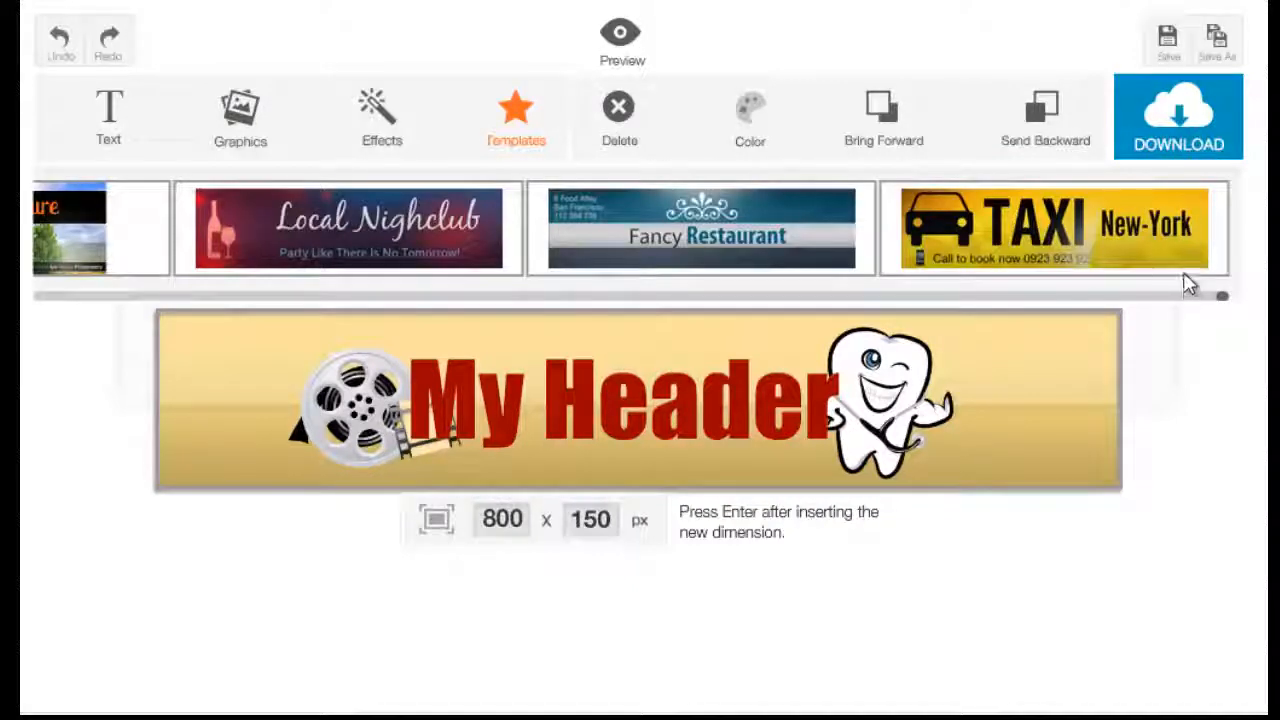
click(1185, 274)
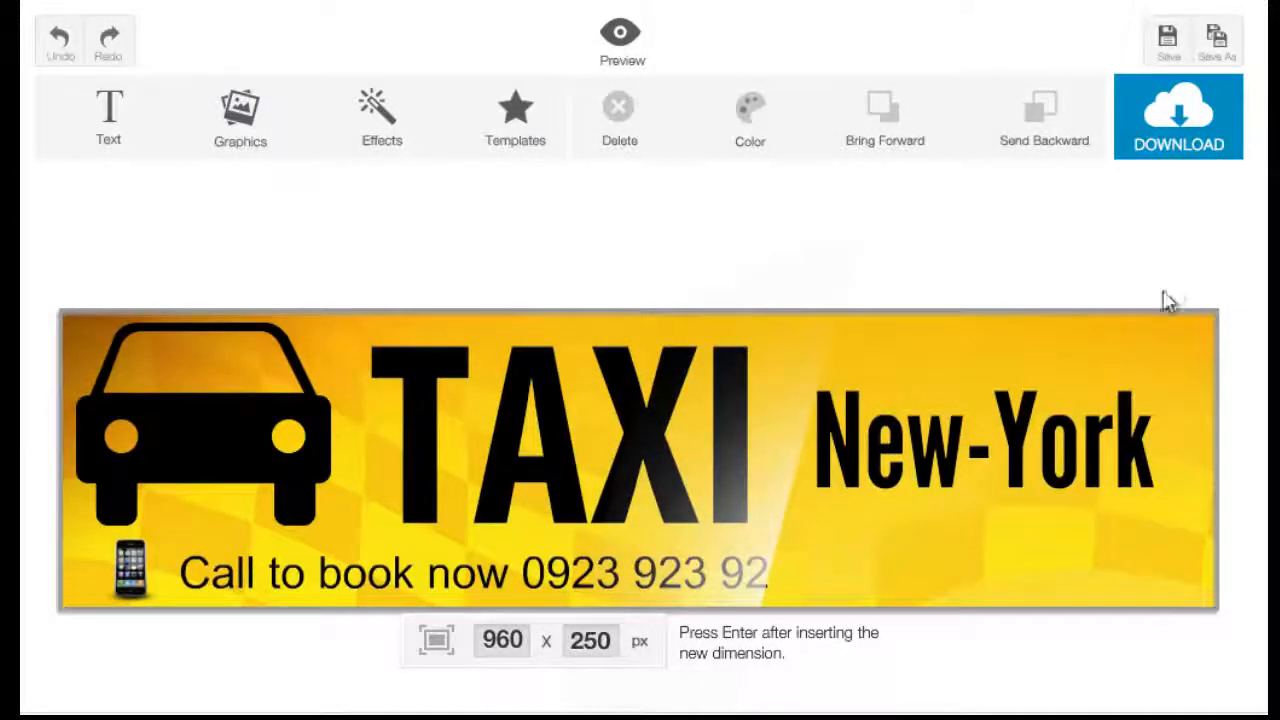
- Replace the "New-York" text beside the TAXI title with "L.A."
click(1058, 480)
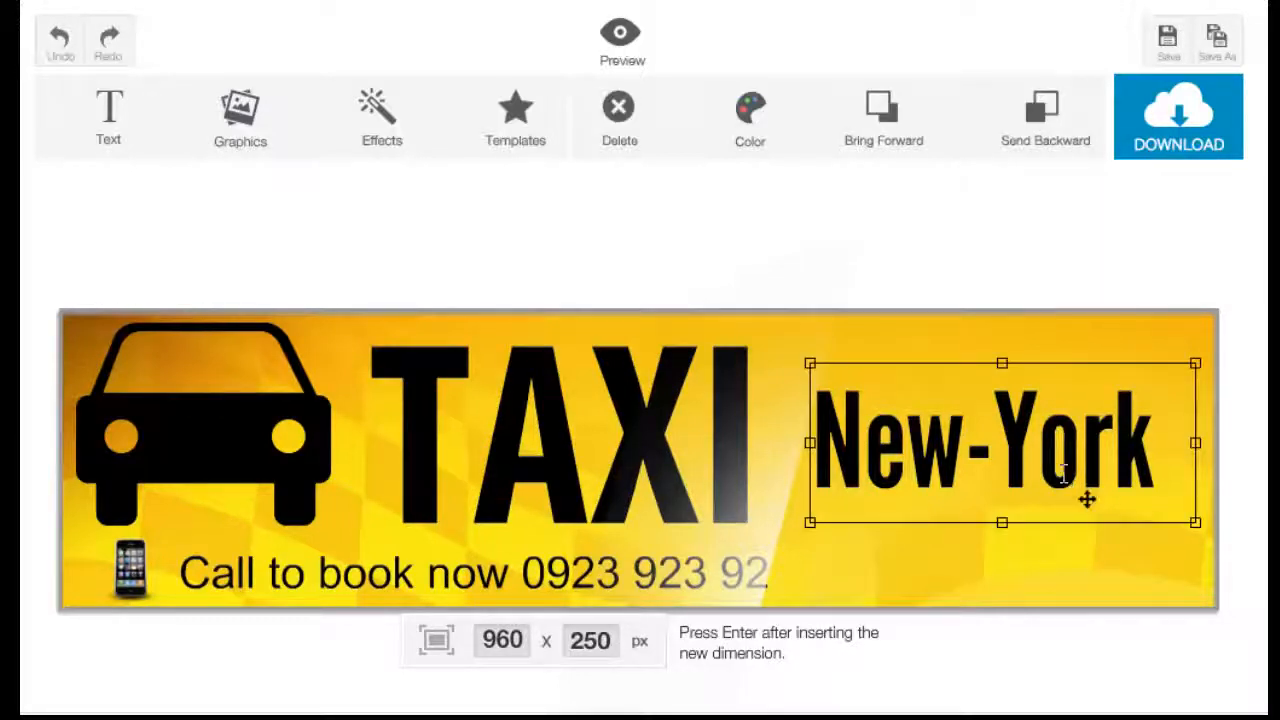
double_click(1063, 476)
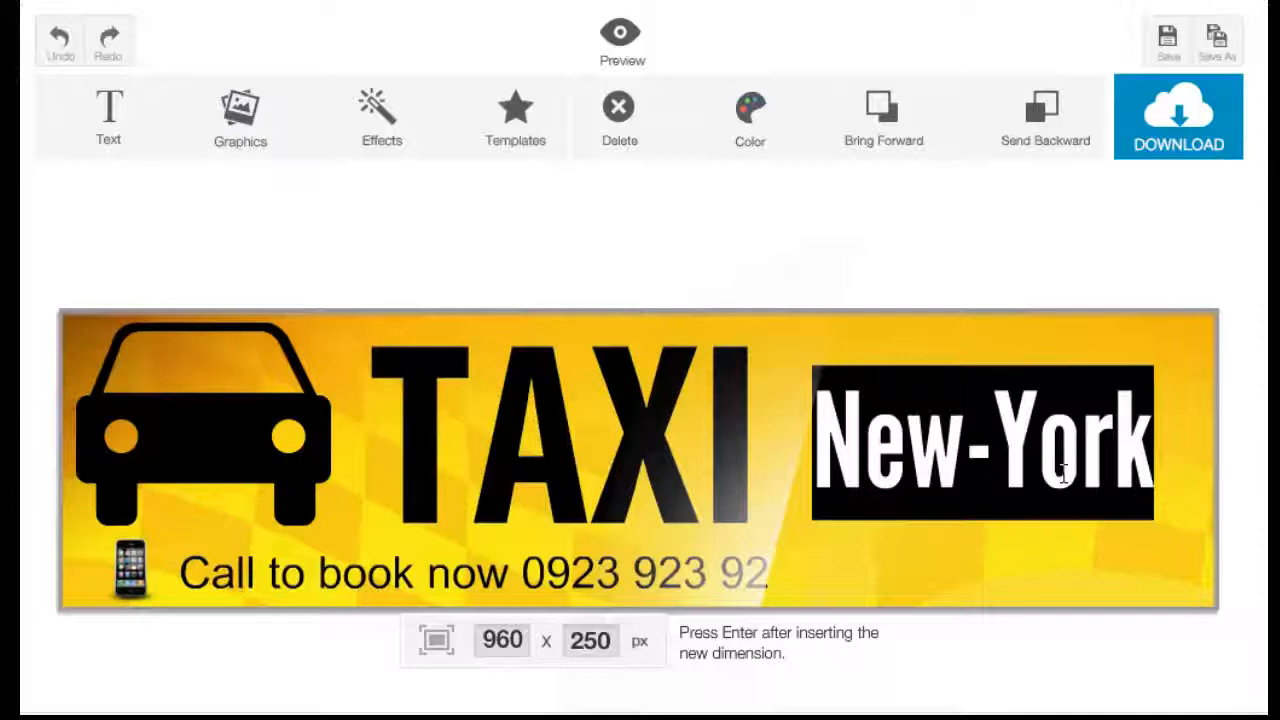
text(LA)
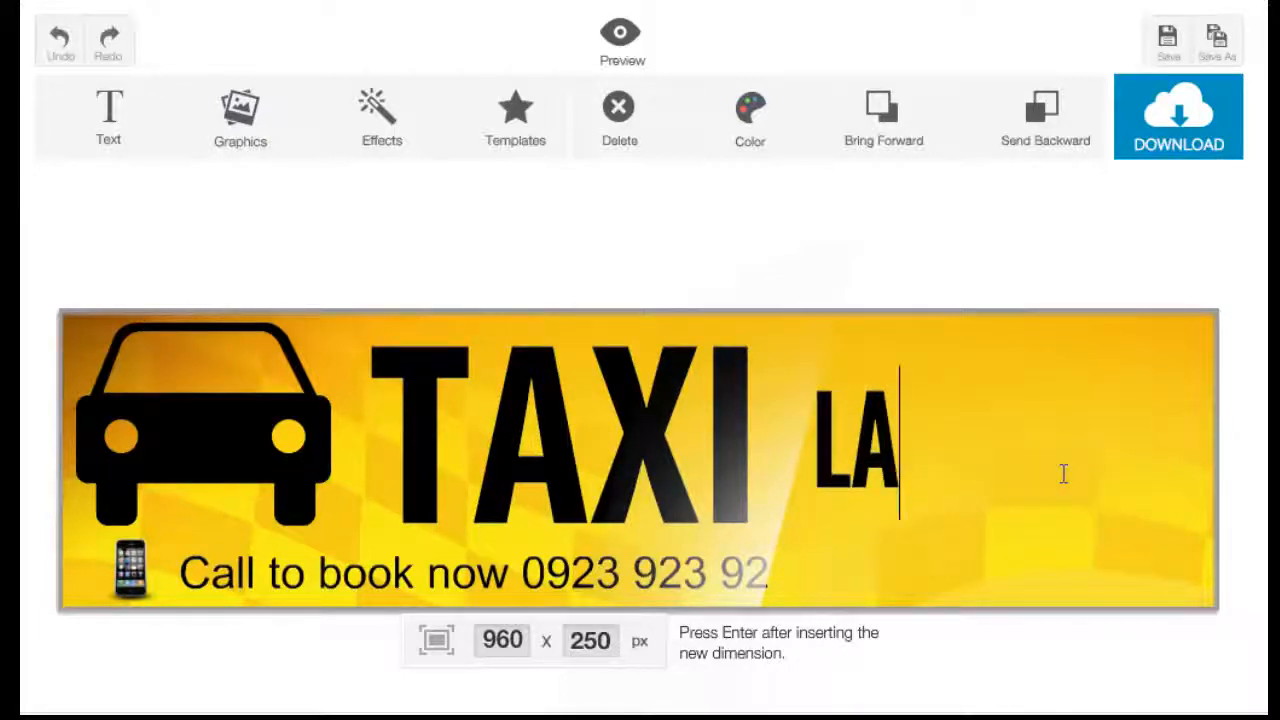
key(BackSpace)
text(.A.)
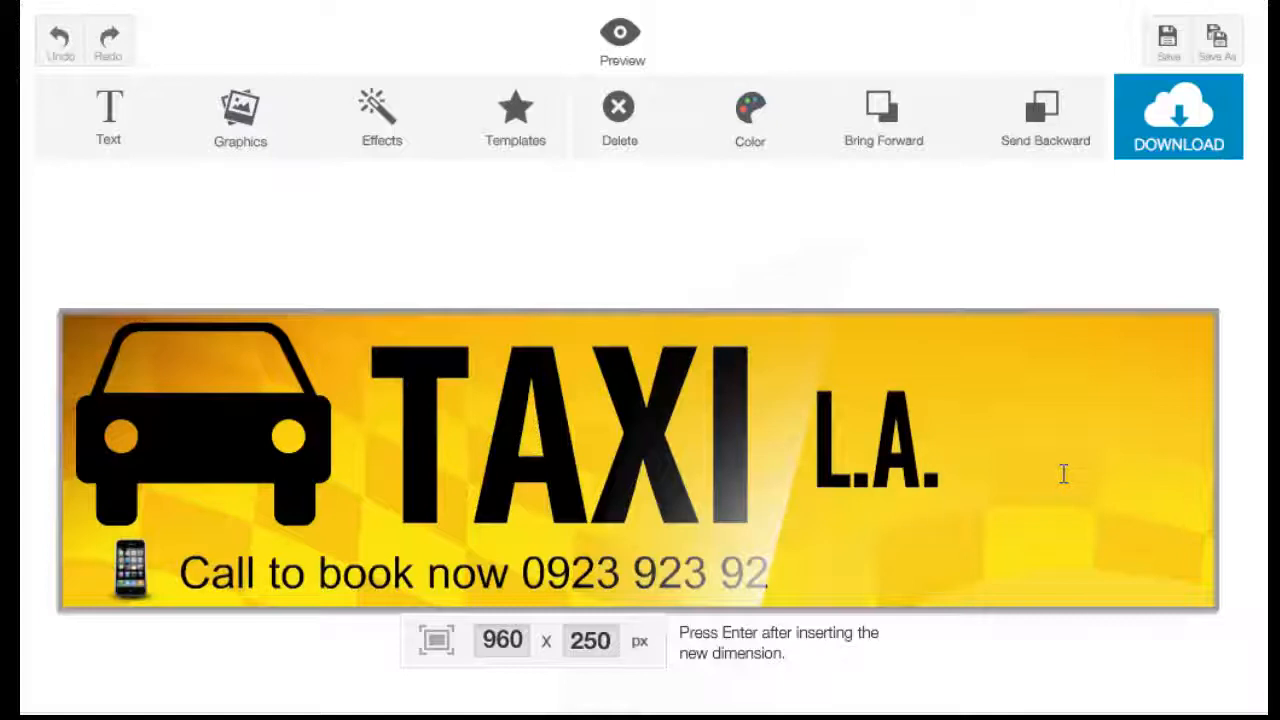
- Rotate the car graphic slightly counterclockwise and enlarge the phone icon beside the call-to-book text
click(257, 449)
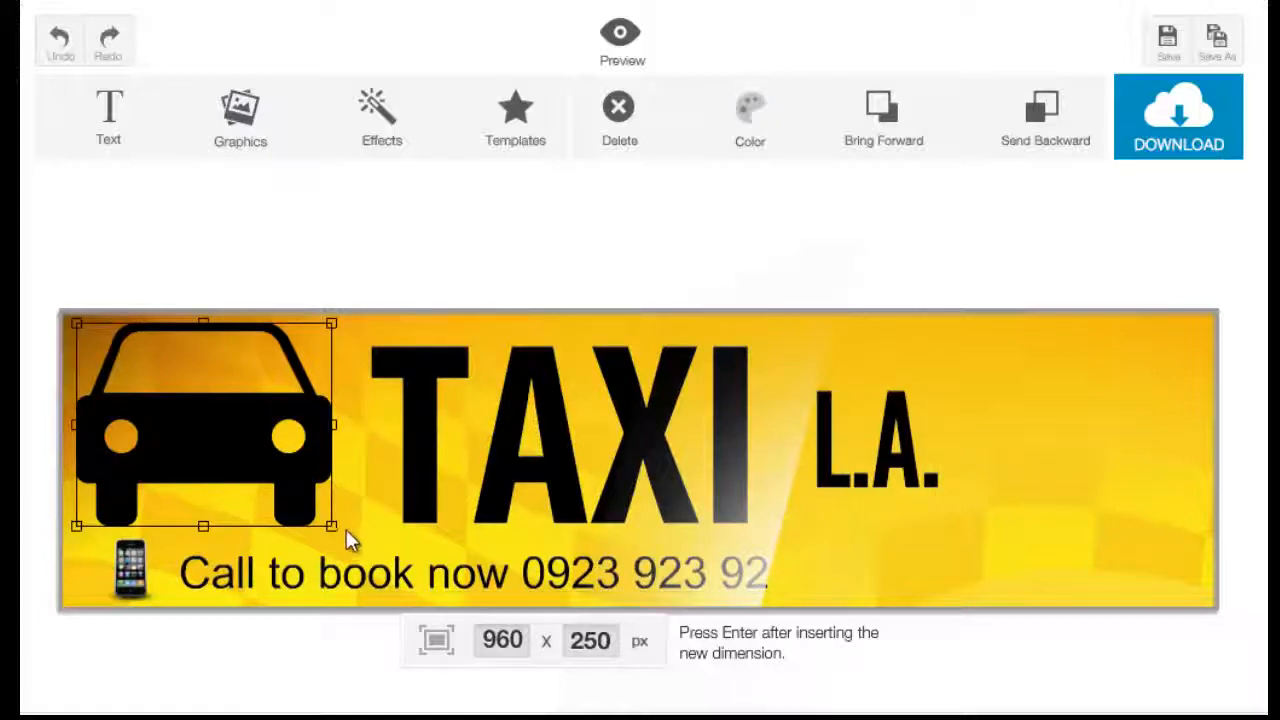
drag(335, 530, 371, 529)
click(155, 570)
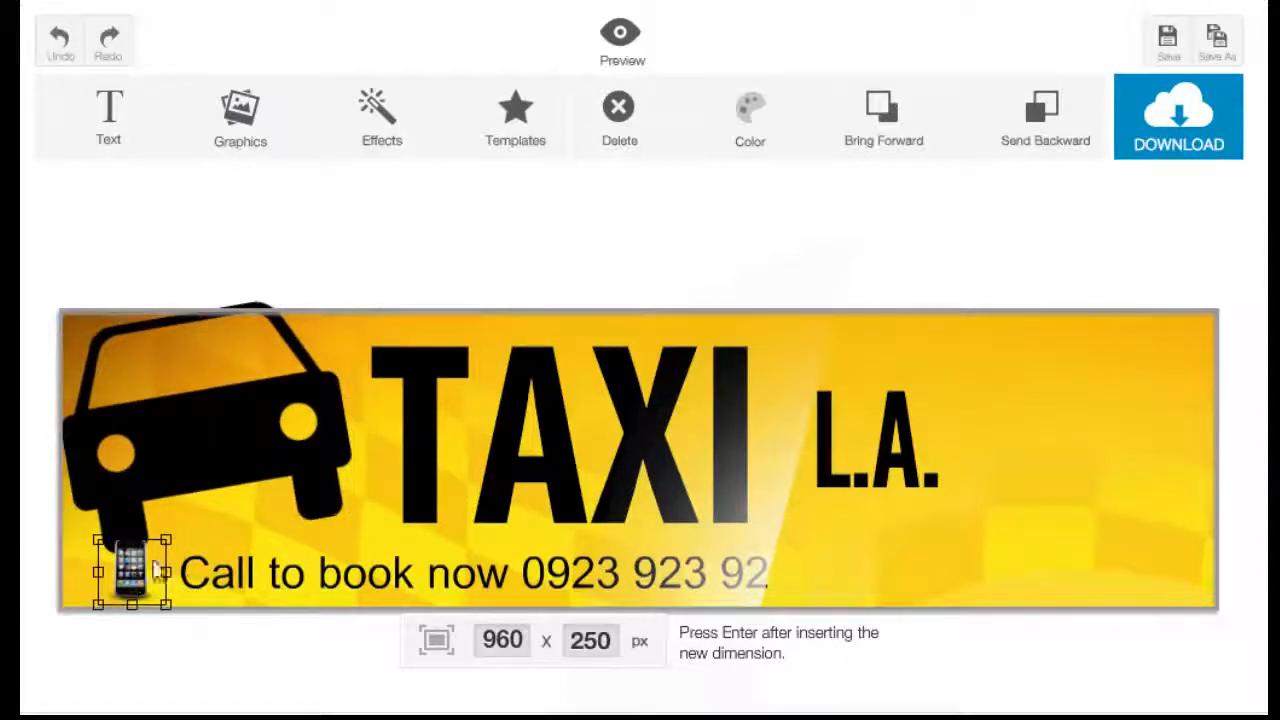
drag(163, 539, 202, 517)
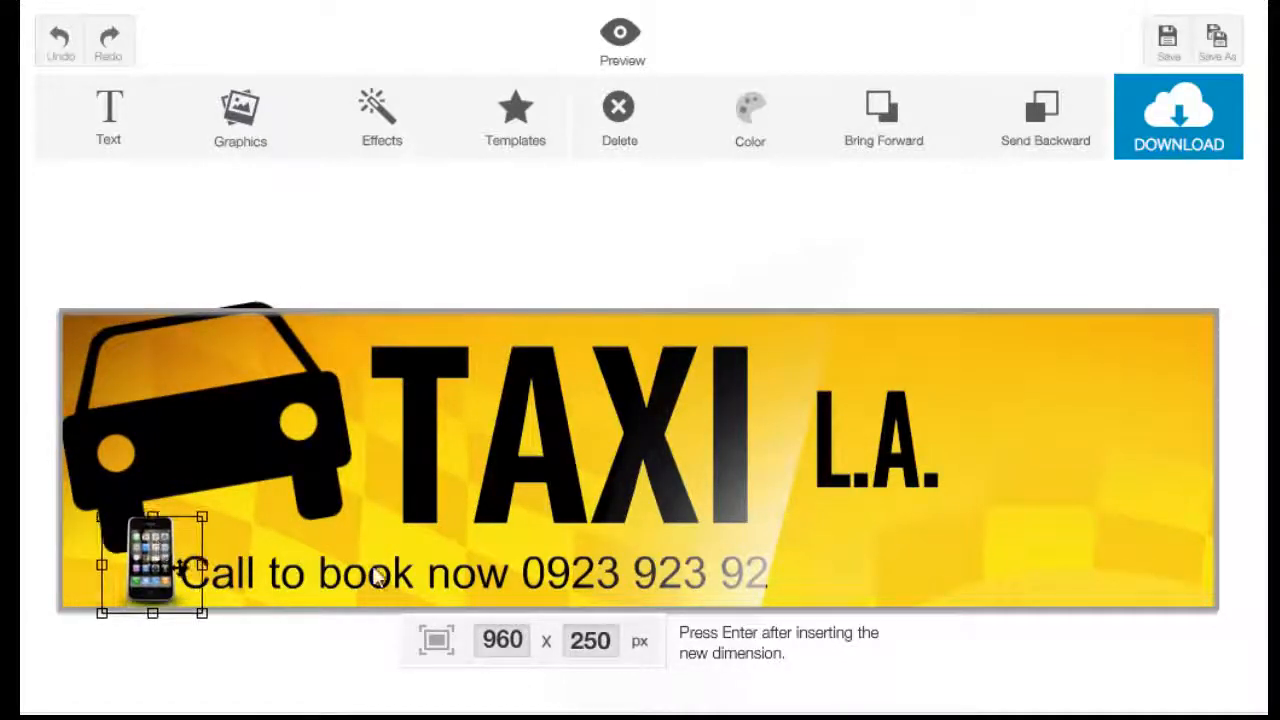
click(651, 557)
click(926, 507)
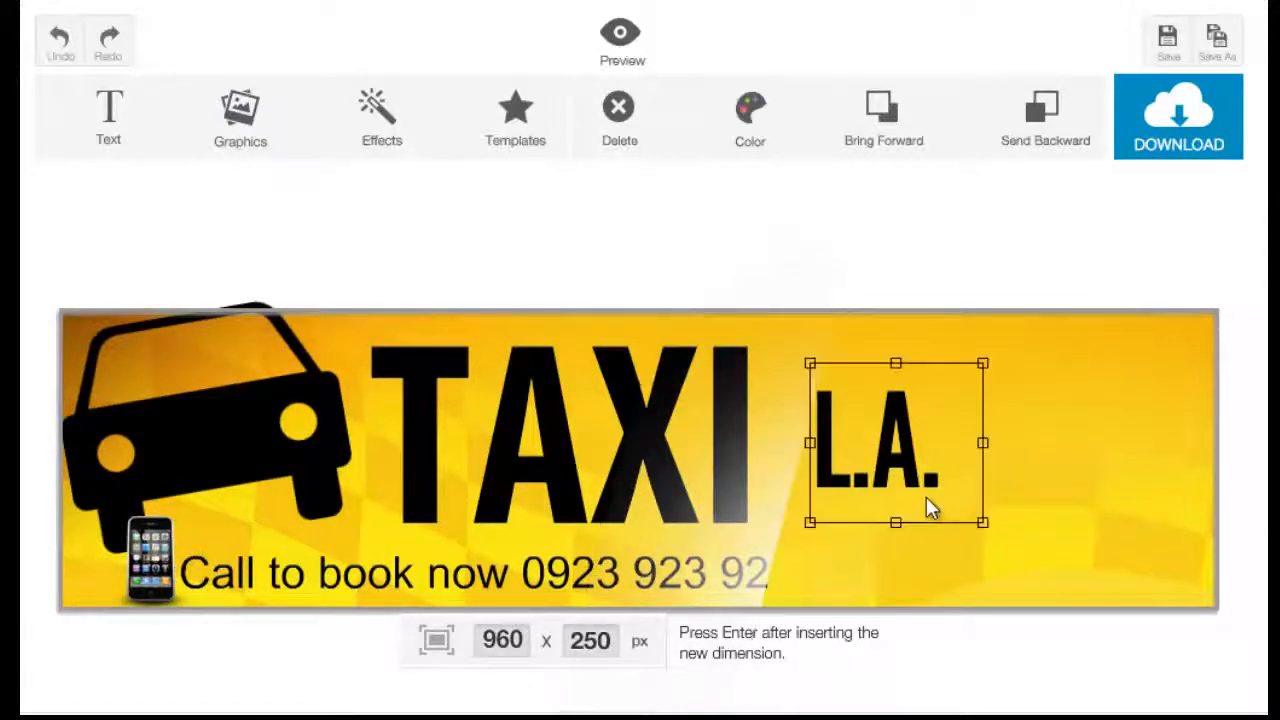
click(1020, 577)
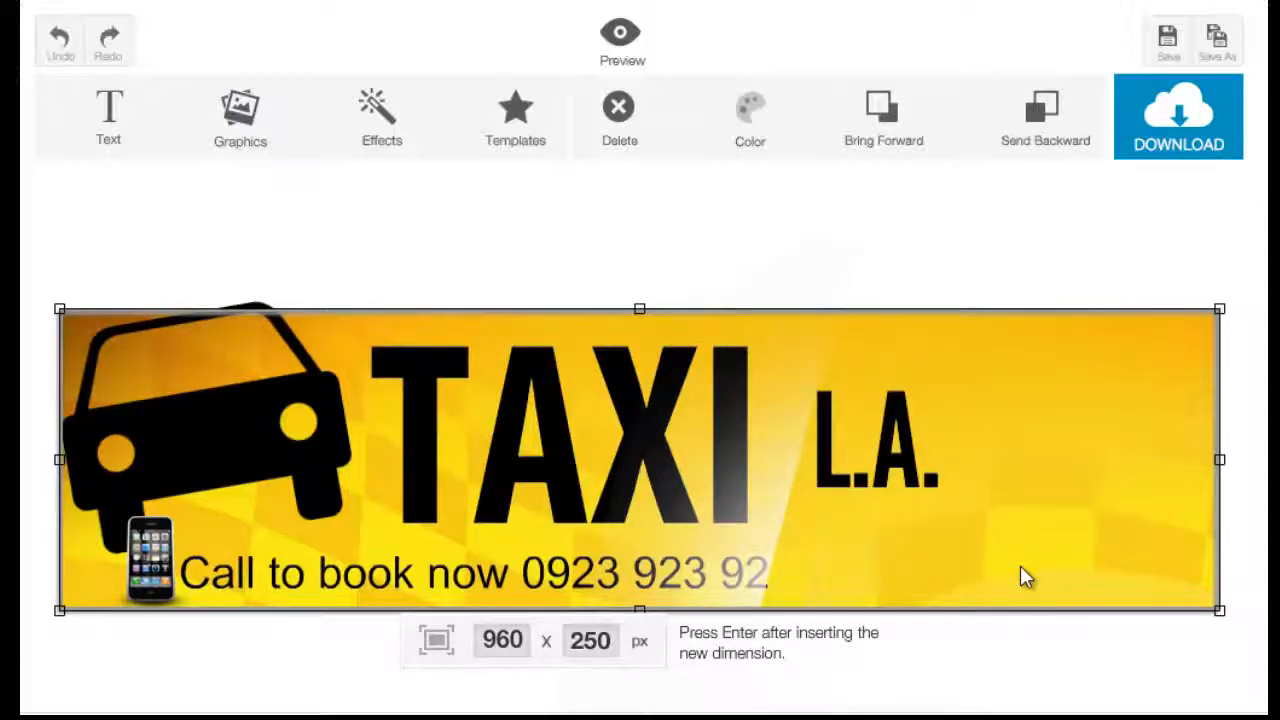
- Replace the current design with the "Professional Taxi Services – Want Taxi?" banner template
click(522, 140)
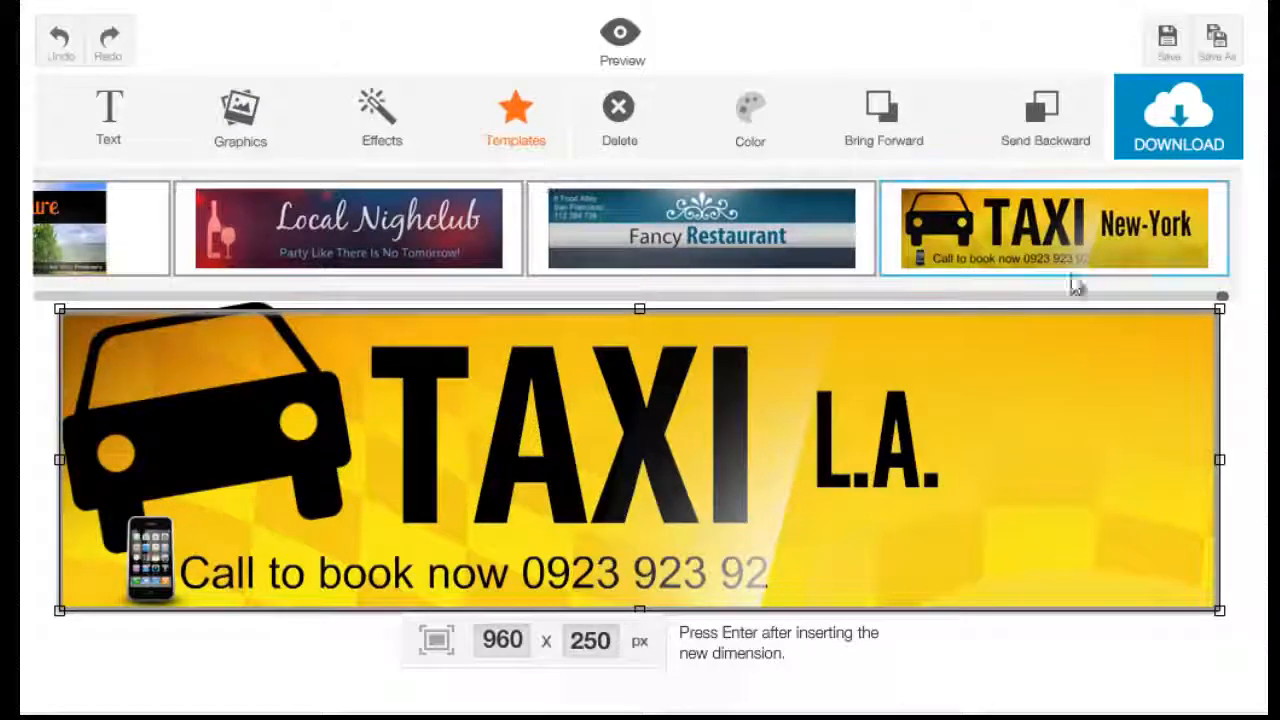
drag(1220, 296, 674, 303)
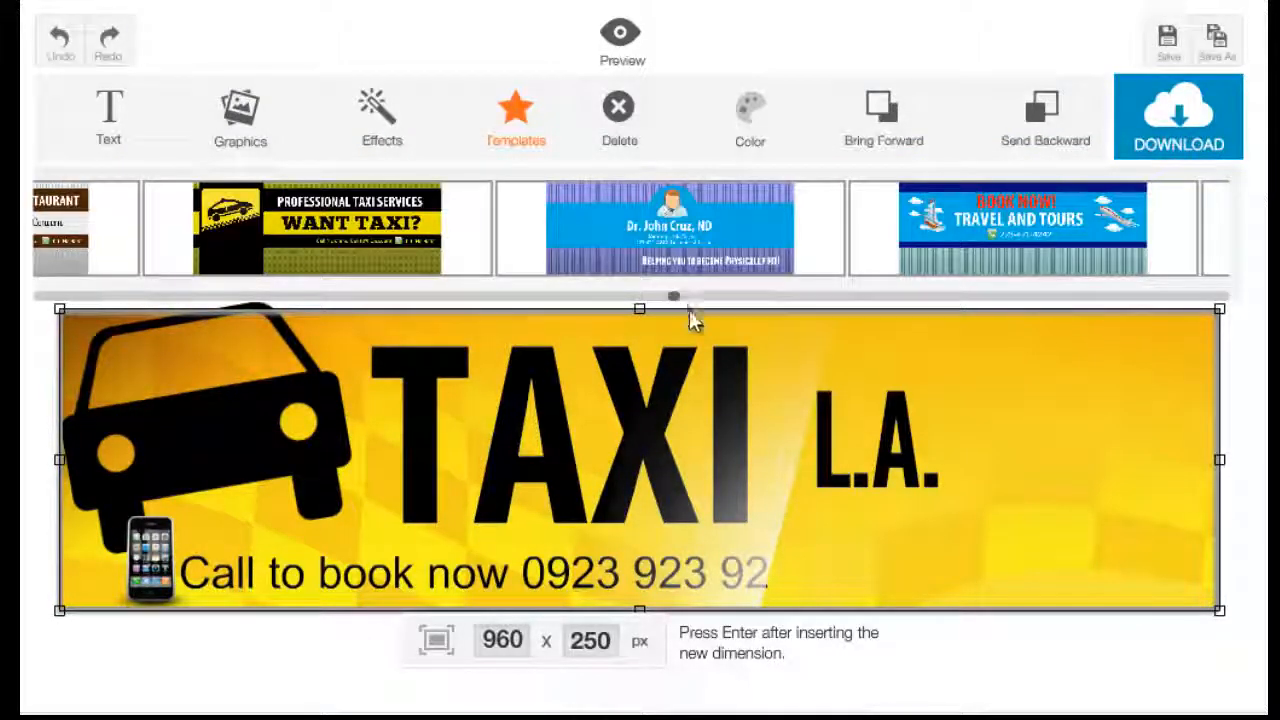
click(357, 268)
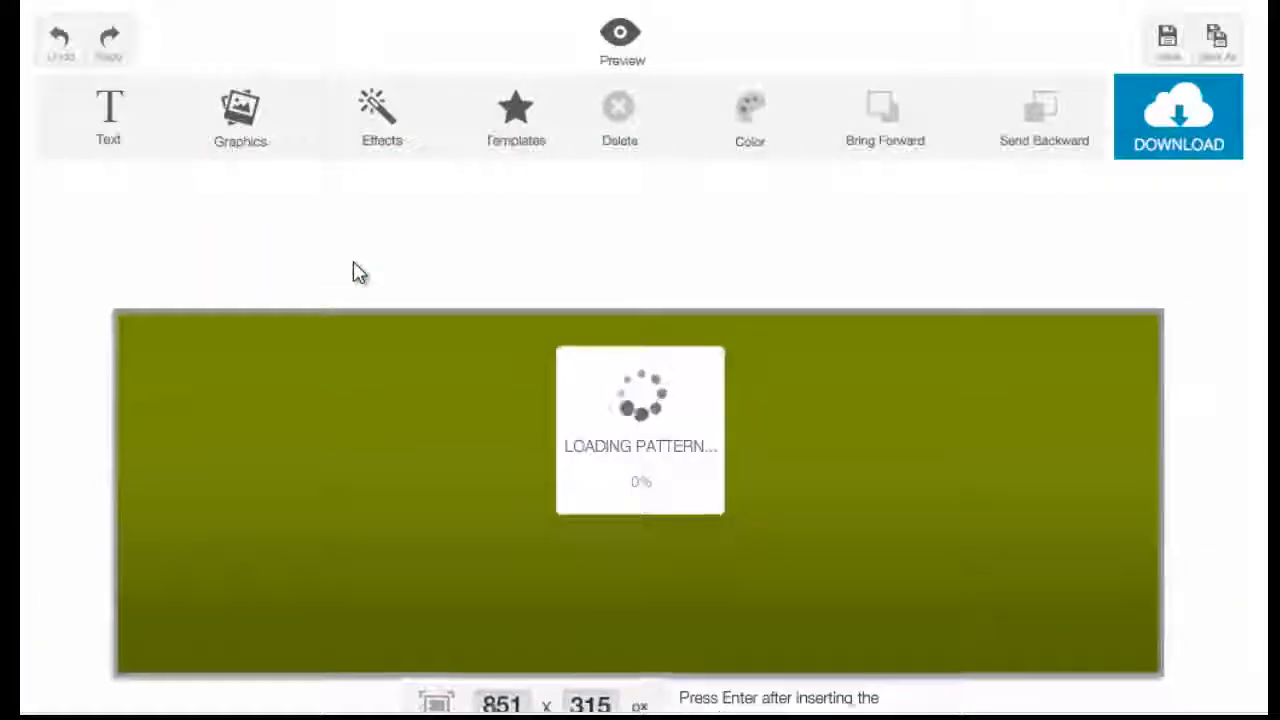
scroll(671, 323, down, 1)
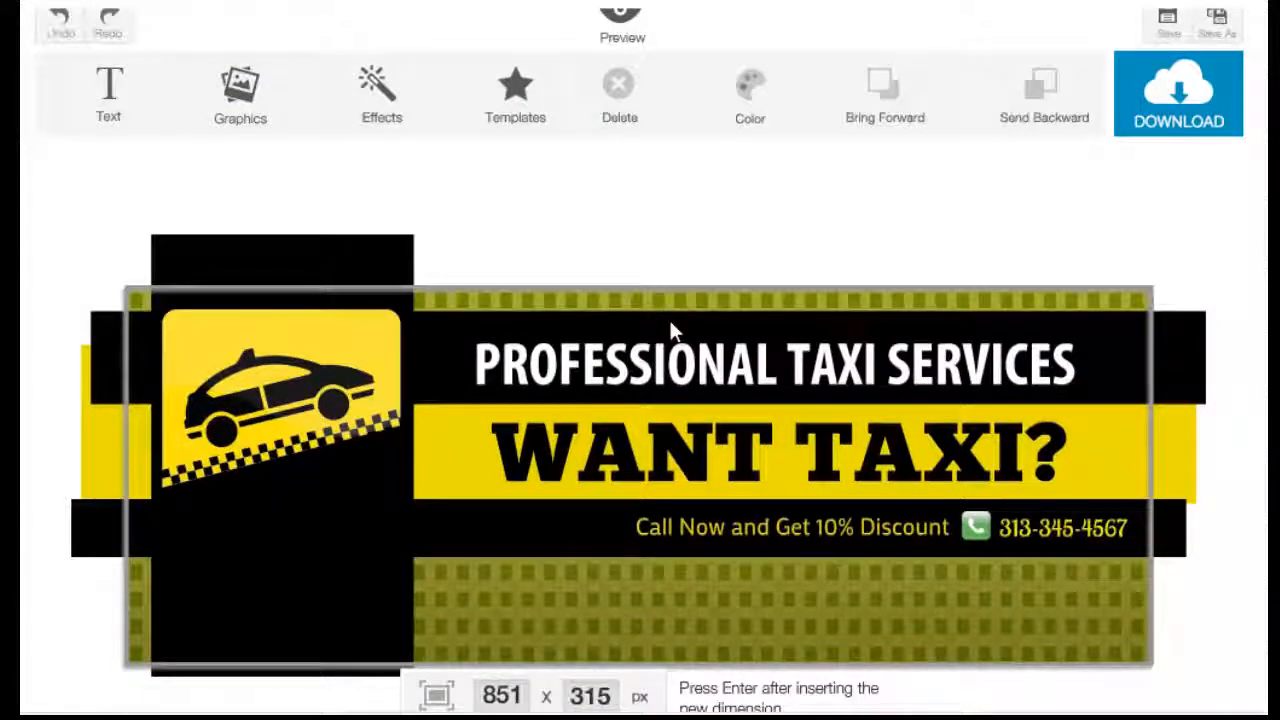
click(714, 380)
click(730, 450)
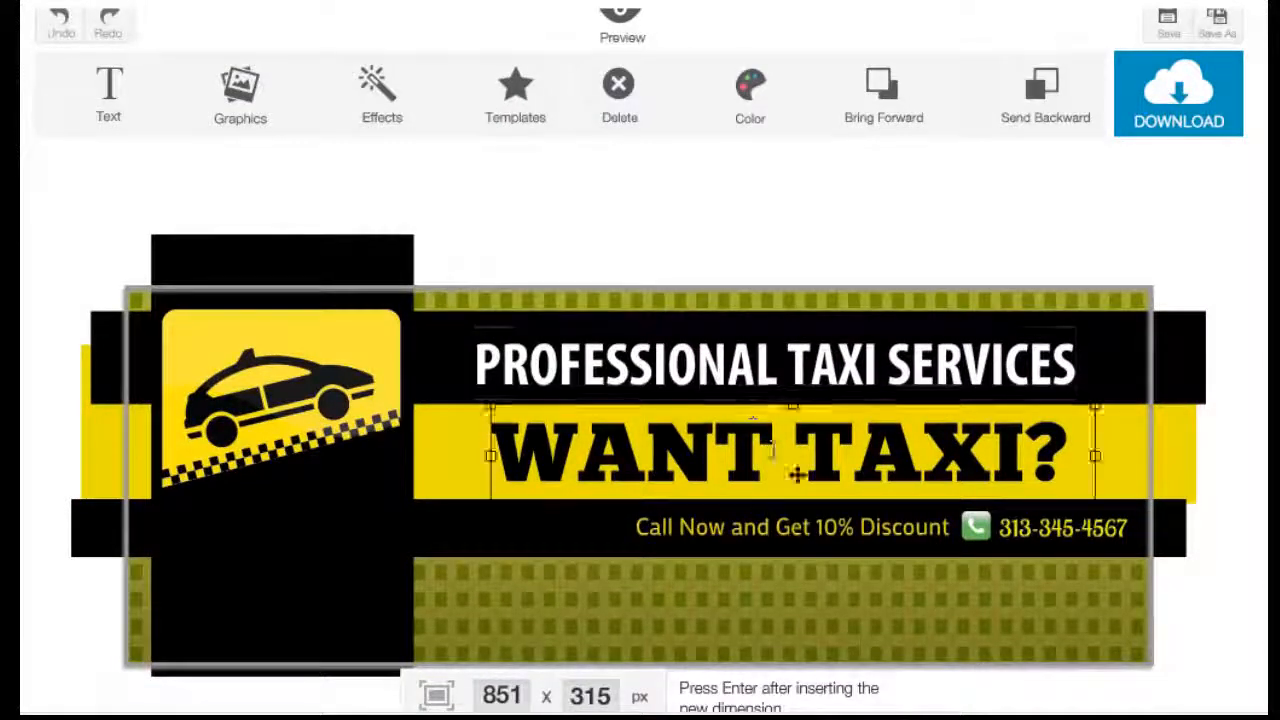
click(434, 443)
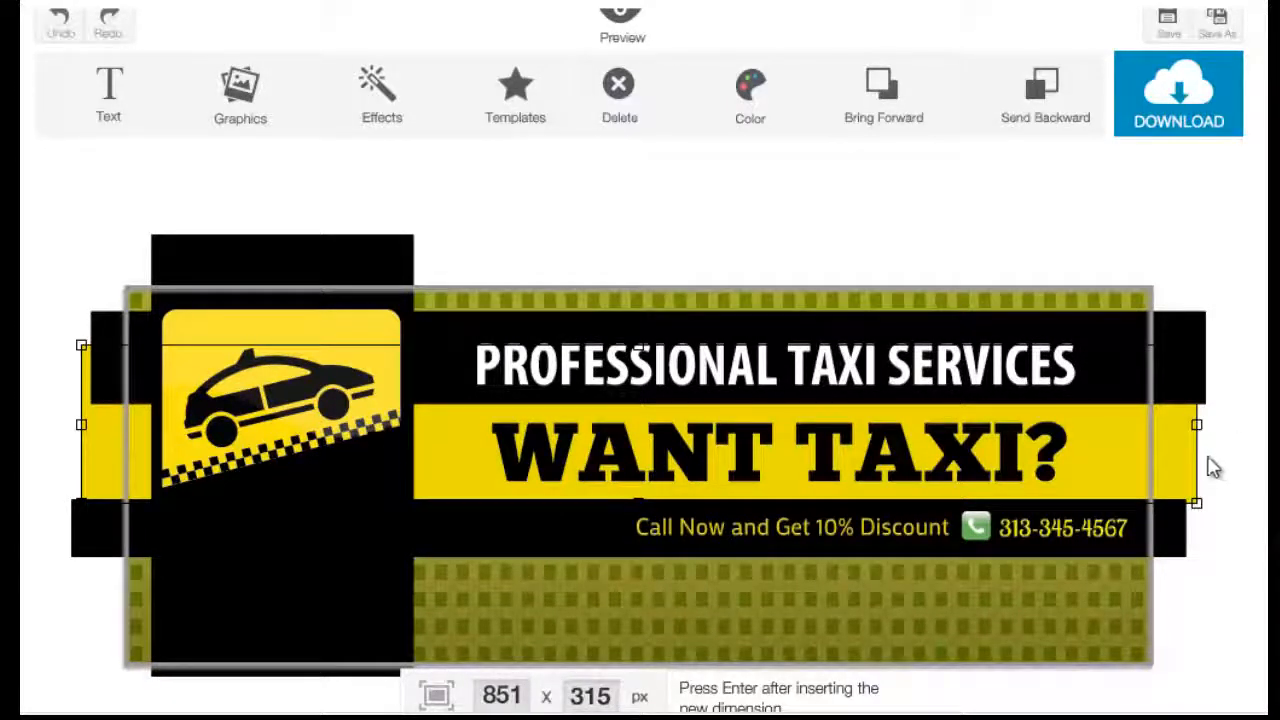